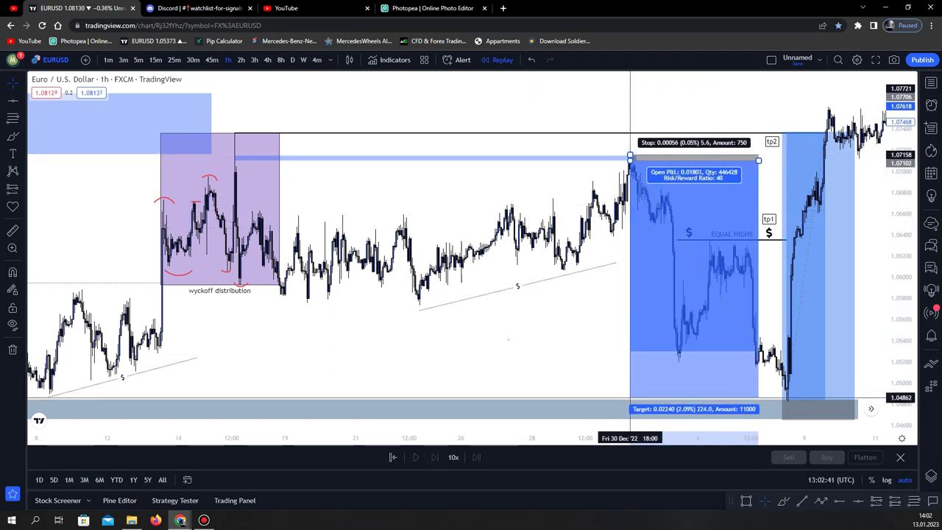
# Shorten the short position's time span and circle the January low at the grey-blue demand zone in red.
pyautogui.moveTo(758, 159); pyautogui.dragTo(699, 160)
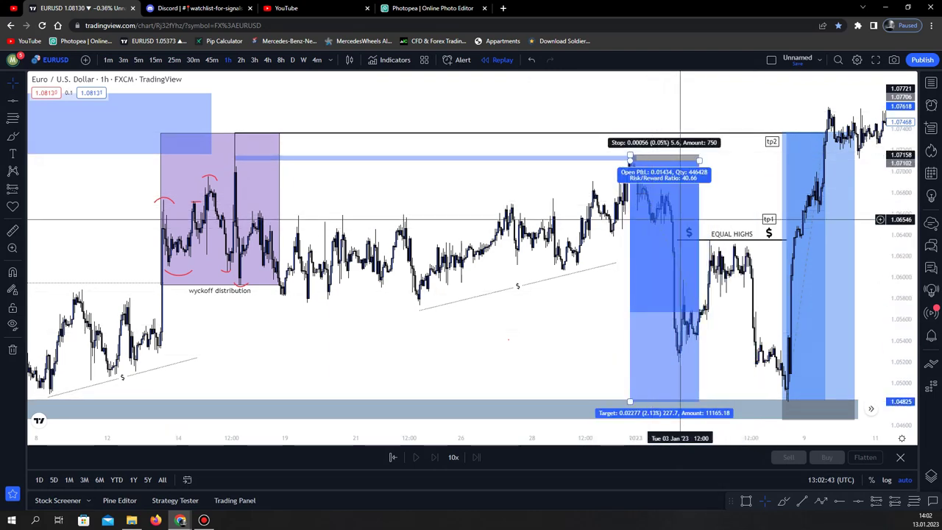
pyautogui.scroll(-5, 678, 220)
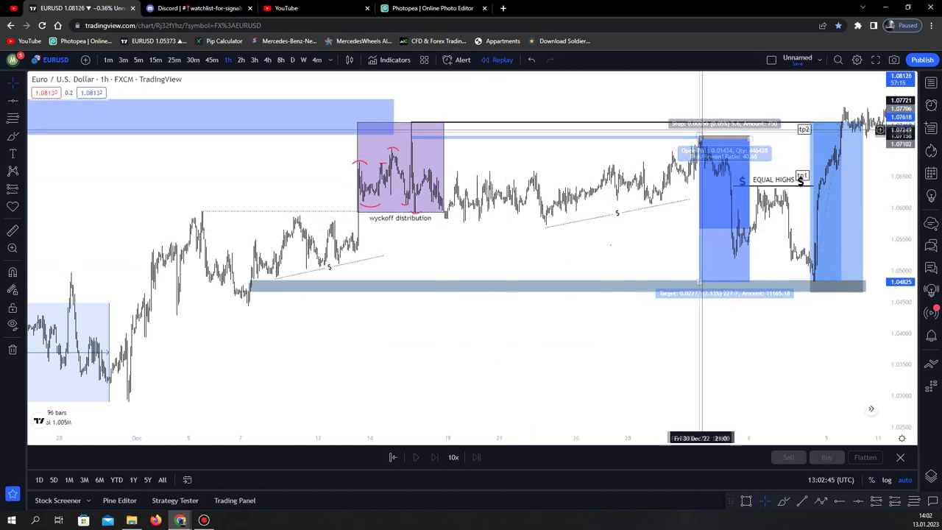
pyautogui.scroll(5, 699, 132)
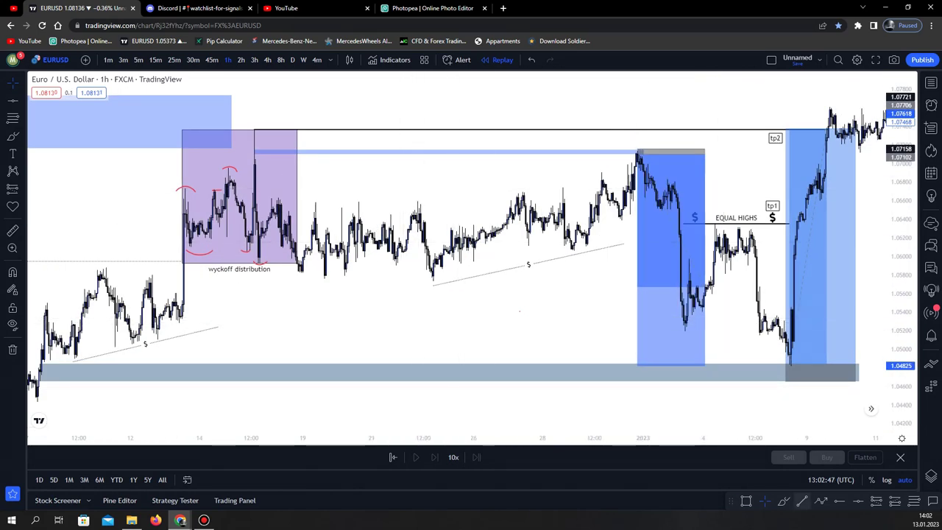
pyautogui.moveTo(788, 368); pyautogui.dragTo(793, 352)
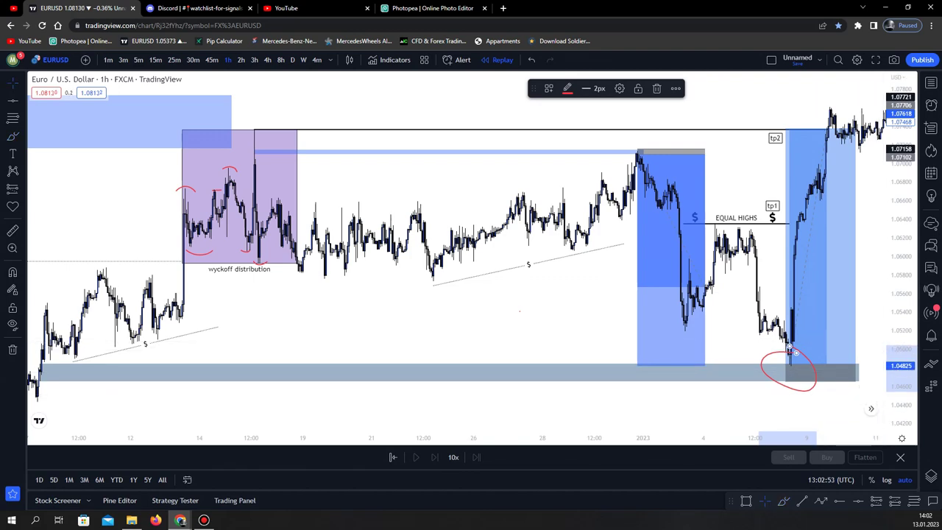
# Switch to Discord and open the 6 January 2023 EURUSD snapshot from the watchlist-for-signals channel at full size in the browser.
pyautogui.click(195, 8)
pyautogui.scroll(7, 309, 257)
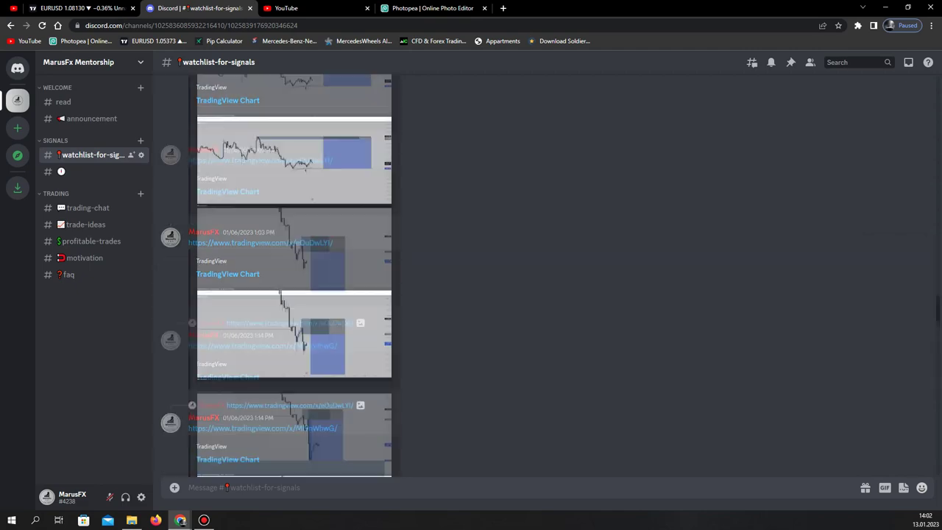
pyautogui.click(302, 177)
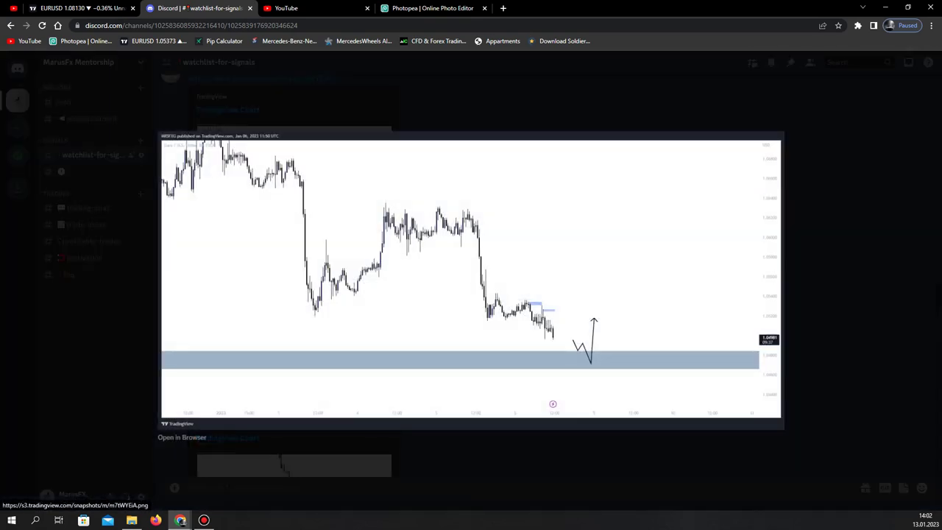
pyautogui.click(182, 437)
pyautogui.click(522, 314)
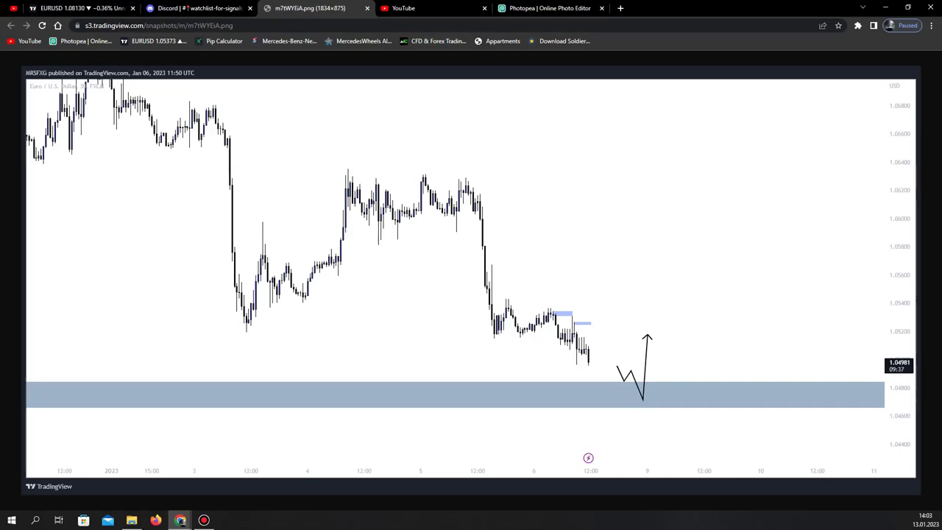
# Return to the TradingView EURUSD chart and delete the red circle and the hourly drawings between 7 December 2022 and 10 January 2023.
pyautogui.hotkey('ctrl', 'shift', 'Tab')
pyautogui.hotkey('ctrl', 'shift', 'Tab')
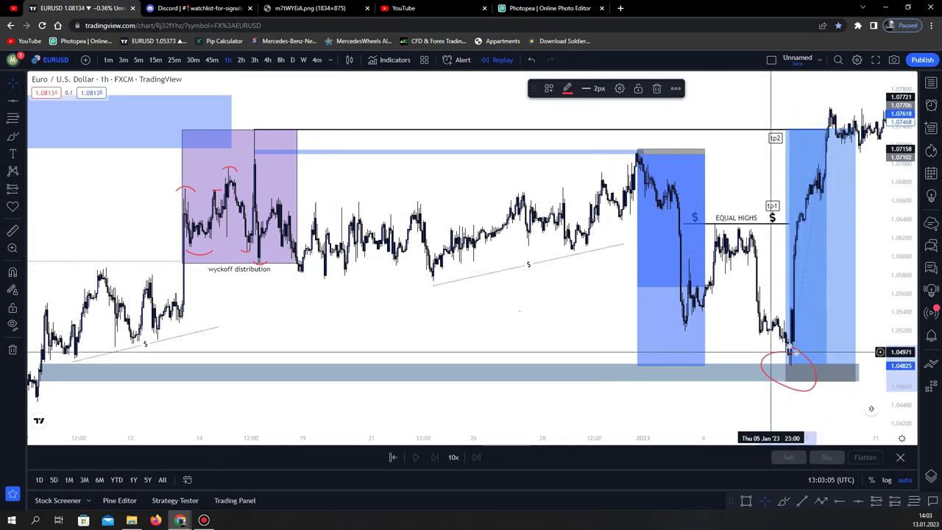
pyautogui.press('Delete')
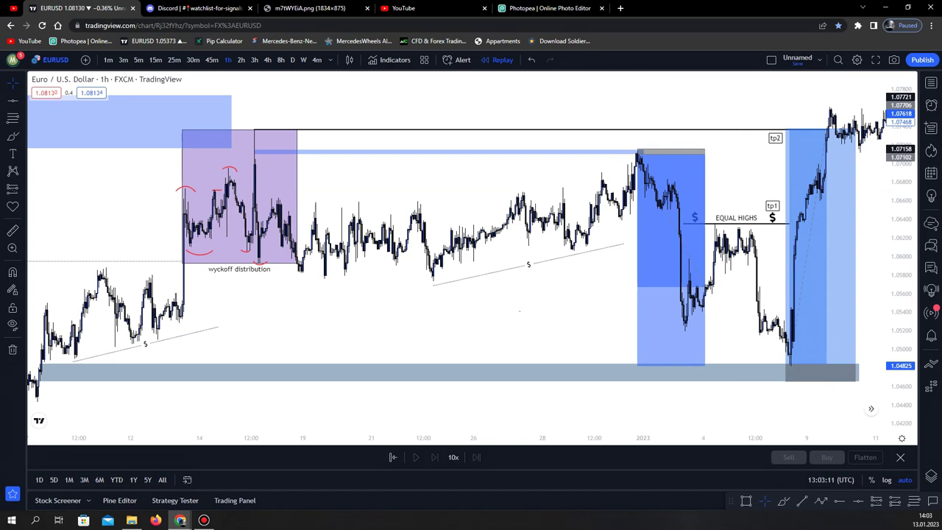
pyautogui.scroll(-5, 576, 294)
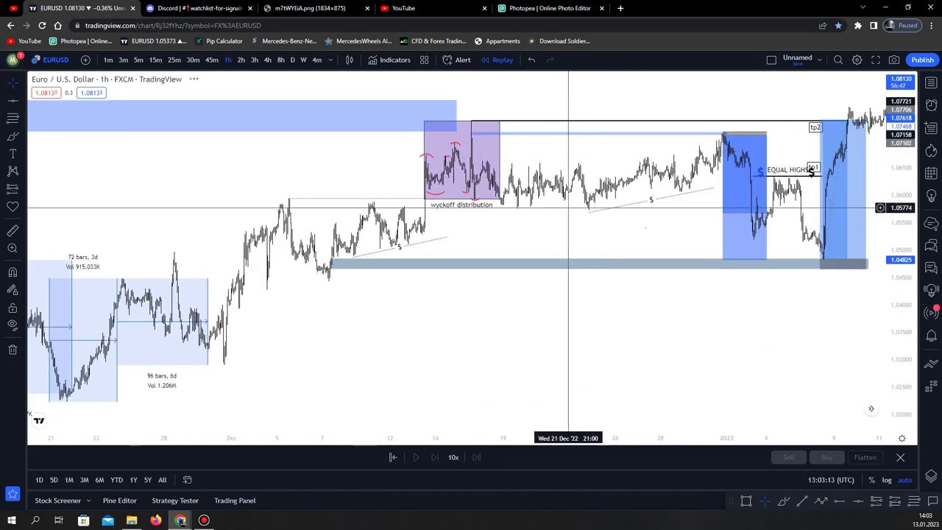
pyautogui.hotkey('ctrl', 'a')
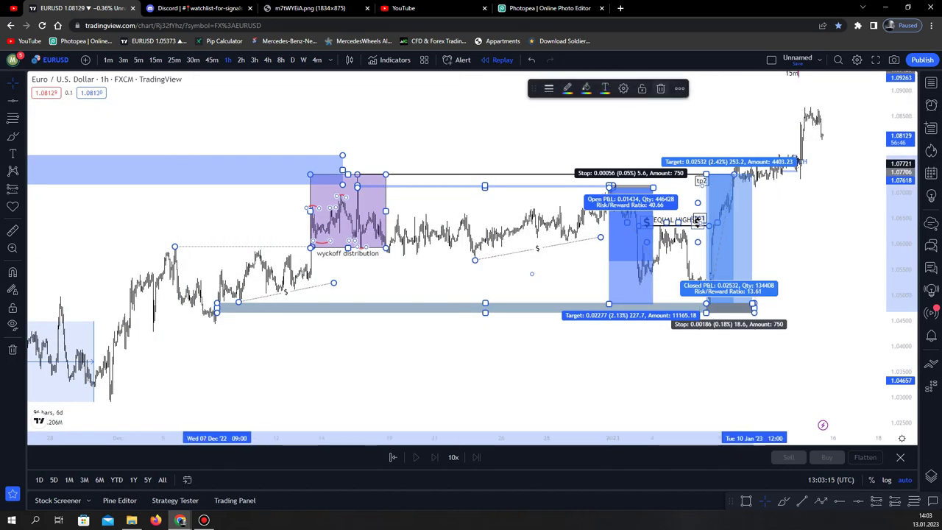
pyautogui.press('Delete')
# Switch the chart to the daily timeframe and delete all the date-range boxes between April and November 2022.
pyautogui.rightClick(594, 108)
pyautogui.click(622, 120)
pyautogui.click(292, 61)
pyautogui.rightClick(517, 114)
pyautogui.click(536, 124)
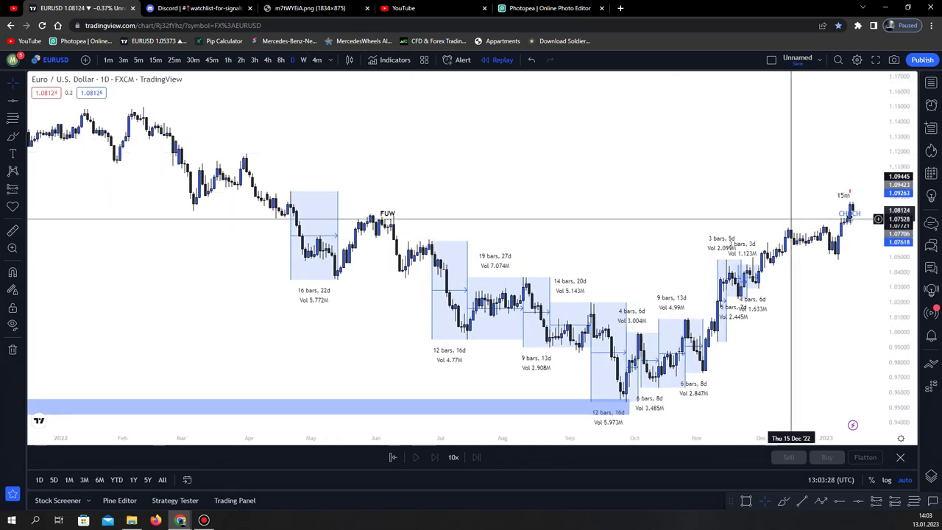
pyautogui.moveTo(787, 221)
pyautogui.mouseDown()
pyautogui.moveTo(273, 359)
pyautogui.moveTo(274, 383)
pyautogui.mouseUp()
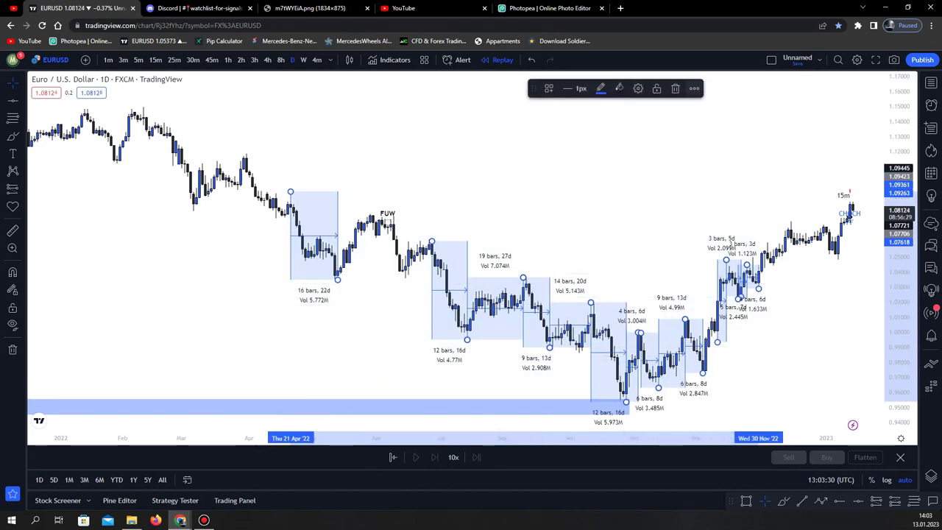
pyautogui.click(674, 88)
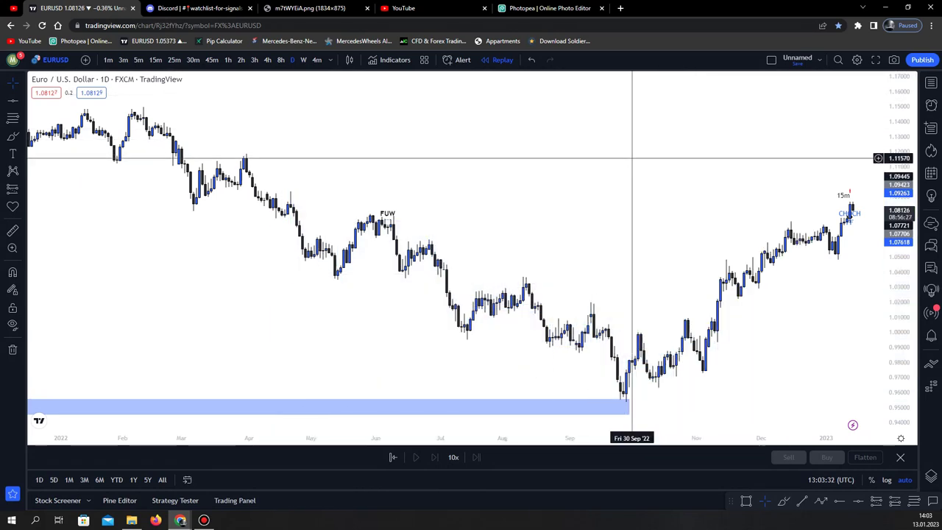
# Delete the correction and impulse schematic drawn above the daily candles.
pyautogui.scroll(-7, 597, 334)
pyautogui.scroll(9, 653, 389)
pyautogui.moveTo(897, 379); pyautogui.dragTo(898, 322)
pyautogui.moveTo(661, 372); pyautogui.dragTo(658, 252)
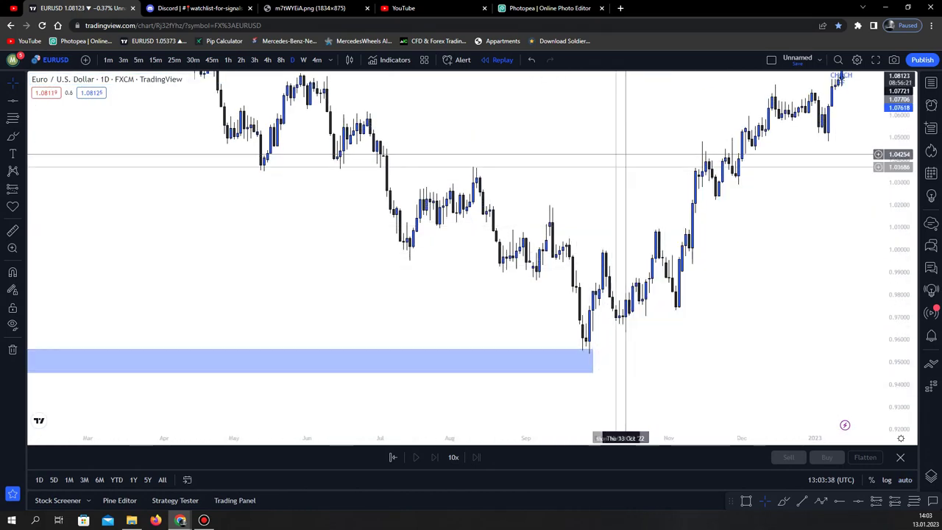
pyautogui.scroll(-5, 629, 180)
pyautogui.moveTo(654, 183); pyautogui.dragTo(571, 239)
pyautogui.moveTo(557, 188); pyautogui.dragTo(569, 340)
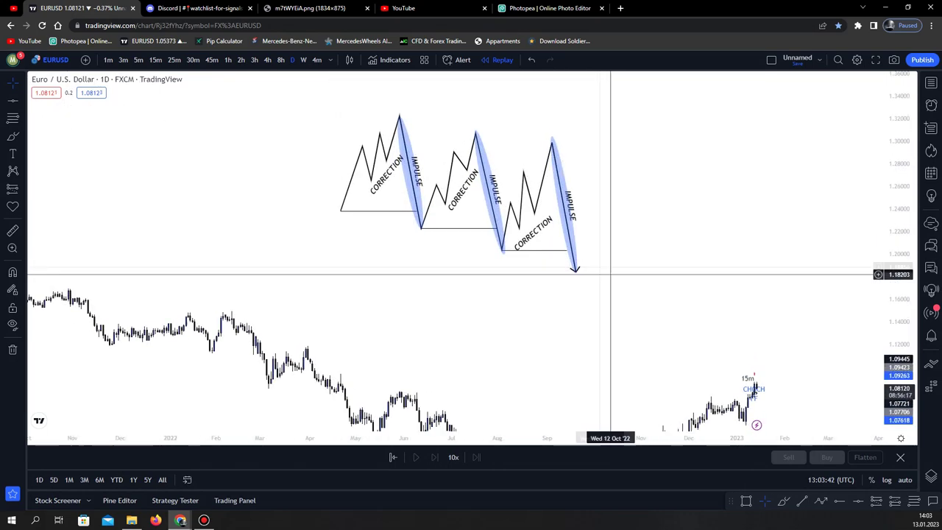
pyautogui.moveTo(609, 273); pyautogui.dragTo(360, 111)
pyautogui.click(649, 88)
pyautogui.scroll(2, 640, 254)
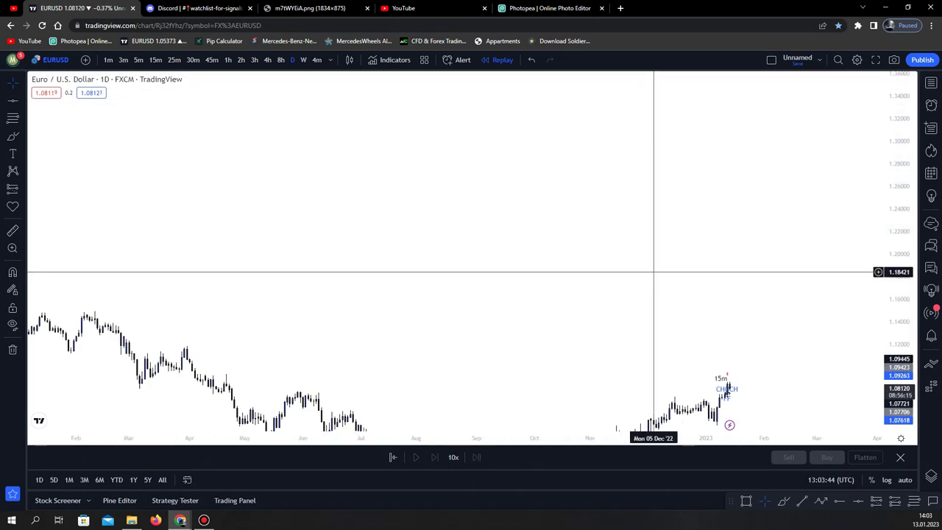
# Circle the five descending swing highs from April to September 2022 in red on the daily chart.
pyautogui.moveTo(635, 264); pyautogui.dragTo(706, 117)
pyautogui.scroll(1, 718, 238)
pyautogui.moveTo(892, 331); pyautogui.dragTo(890, 269)
pyautogui.rightClick(697, 230)
pyautogui.moveTo(660, 223); pyautogui.dragTo(653, 211)
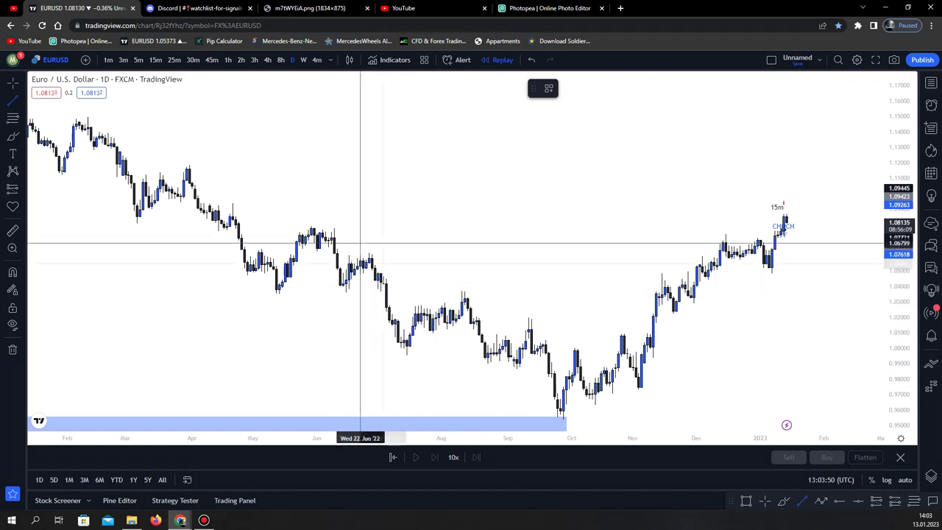
pyautogui.moveTo(531, 317)
pyautogui.mouseDown()
pyautogui.moveTo(519, 331)
pyautogui.moveTo(498, 309)
pyautogui.moveTo(459, 301)
pyautogui.moveTo(455, 285)
pyautogui.mouseUp()
pyautogui.moveTo(376, 256)
pyautogui.mouseDown()
pyautogui.moveTo(385, 266)
pyautogui.moveTo(316, 223)
pyautogui.mouseUp()
pyautogui.moveTo(241, 204)
pyautogui.mouseDown()
pyautogui.moveTo(225, 218)
pyautogui.moveTo(244, 213)
pyautogui.mouseUp()
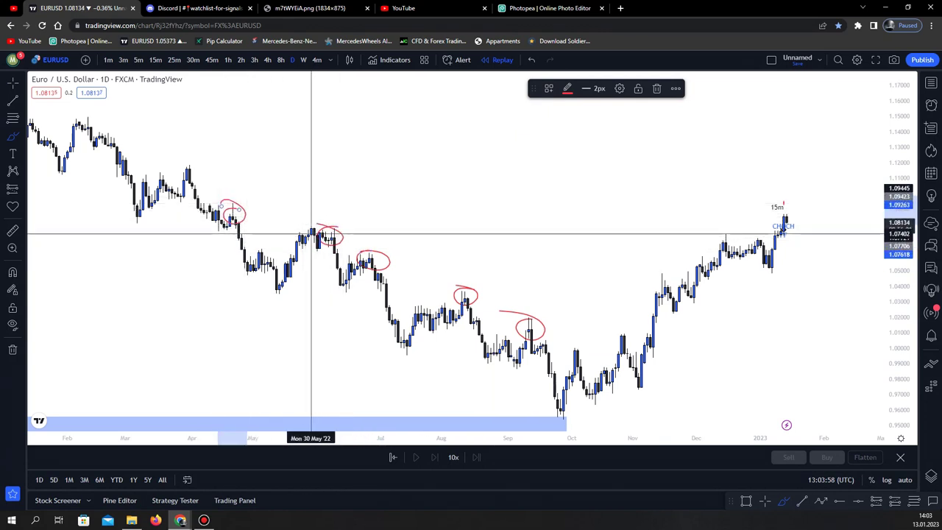
# Sketch a rising red zigzag from the late September low past the January 2023 high, and undo all the brush strokes.
pyautogui.moveTo(559, 400)
pyautogui.mouseDown()
pyautogui.moveTo(709, 250)
pyautogui.moveTo(781, 264)
pyautogui.moveTo(815, 210)
pyautogui.mouseUp()
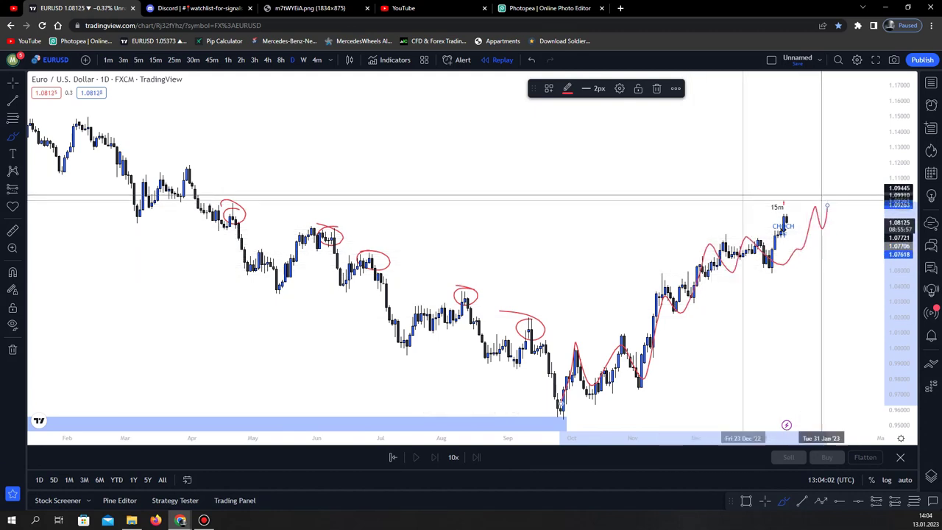
pyautogui.hotkey('ctrl', 'z')
pyautogui.hotkey('ctrl', 'z')
pyautogui.hotkey('ctrl', 'z')
pyautogui.hotkey('ctrl', 'z')
pyautogui.hotkey('ctrl', 'z')
pyautogui.hotkey('ctrl', 'z')
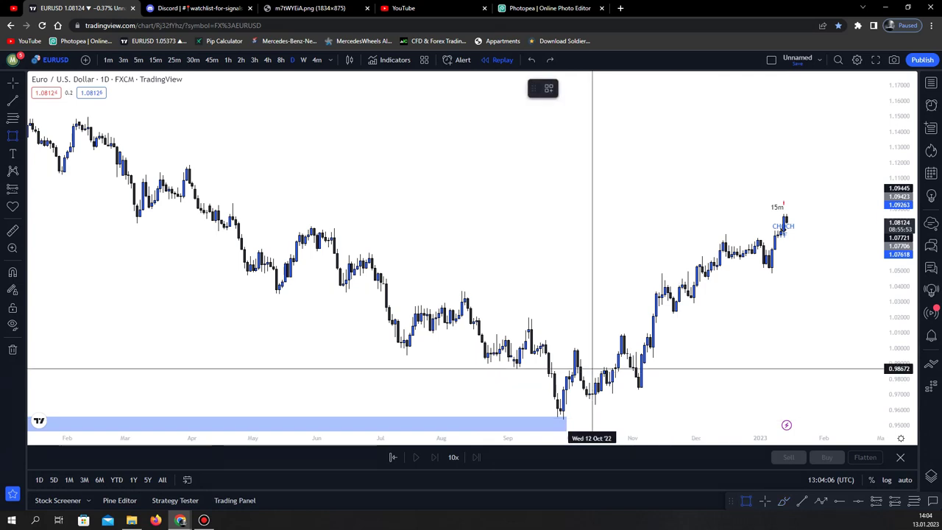
# Draw a rectangle zone from the 13 September 2022 high, between 1.01872 and 1.00597, extending to late October.
pyautogui.click(529, 319)
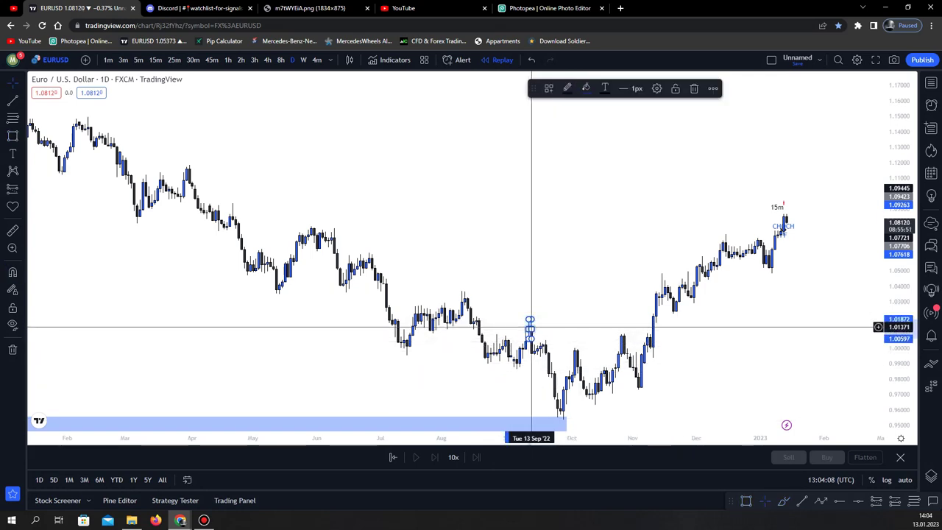
pyautogui.click(622, 338)
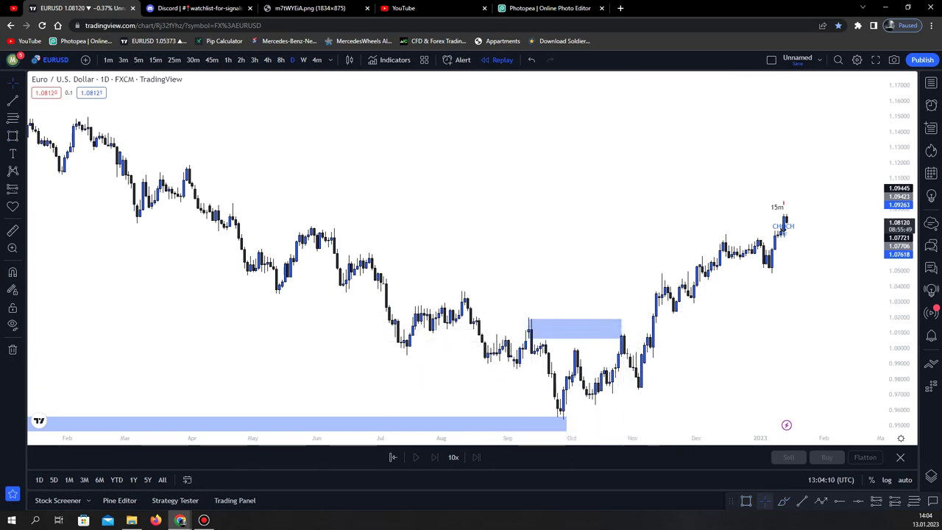
# Sketch red price paths around the September zone, and remove the strokes together with the zone rectangle.
pyautogui.moveTo(615, 329)
pyautogui.mouseDown()
pyautogui.moveTo(640, 387)
pyautogui.moveTo(665, 283)
pyautogui.moveTo(672, 304)
pyautogui.moveTo(688, 299)
pyautogui.mouseUp()
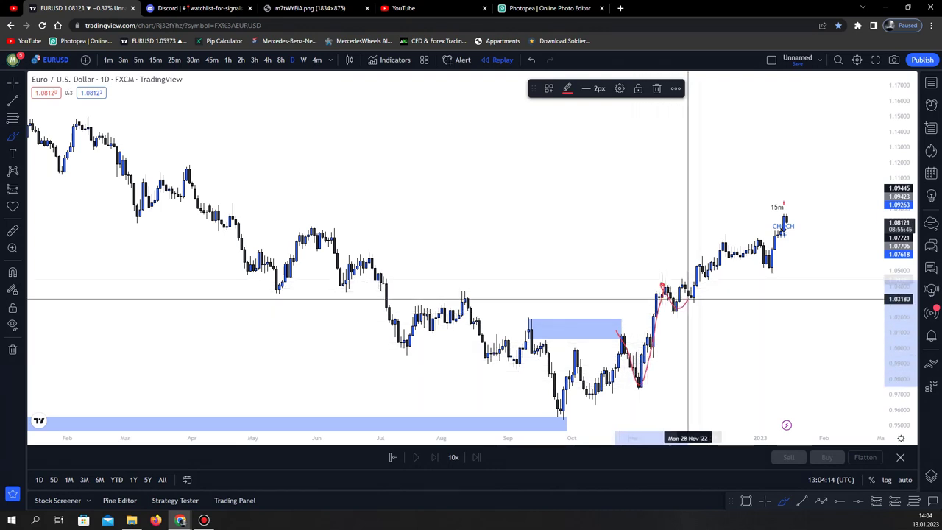
pyautogui.moveTo(365, 267); pyautogui.dragTo(600, 269)
pyautogui.moveTo(368, 250)
pyautogui.mouseDown()
pyautogui.moveTo(700, 250)
pyautogui.moveTo(714, 270)
pyautogui.moveTo(736, 219)
pyautogui.mouseUp()
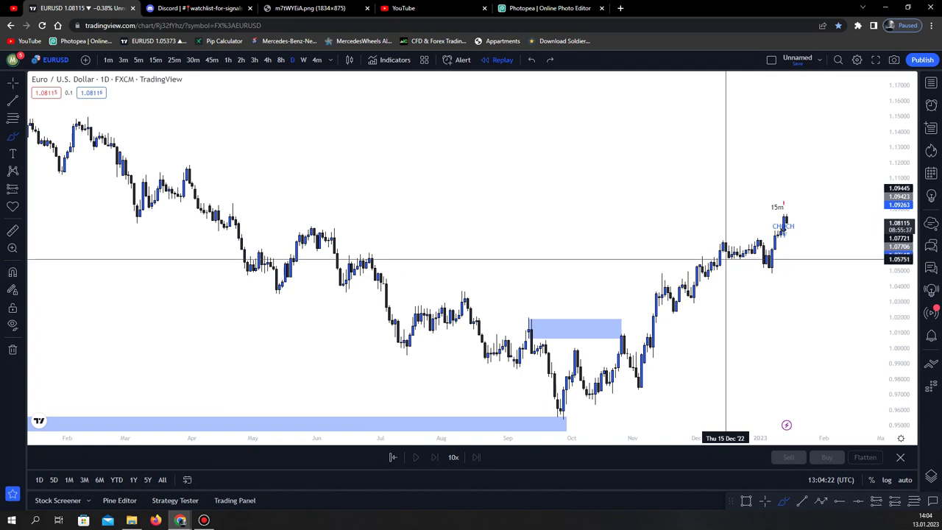
pyautogui.click(618, 328)
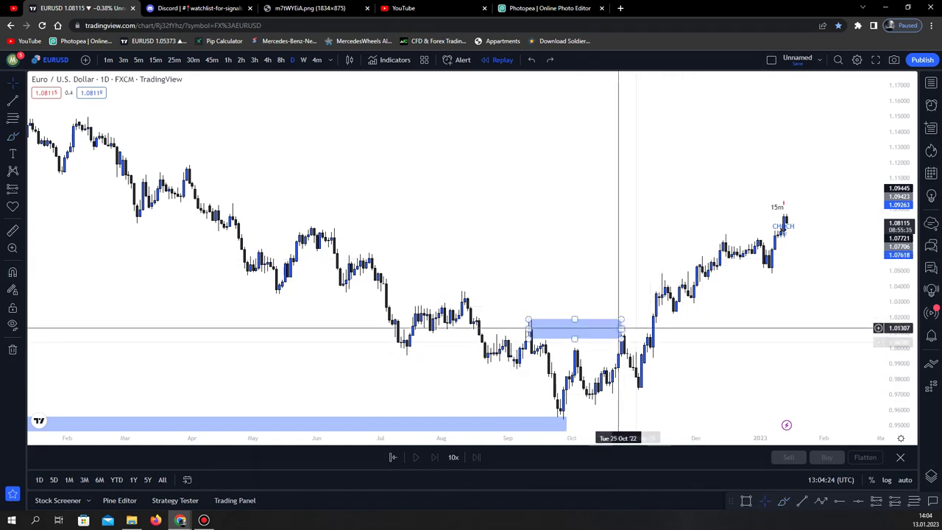
pyautogui.press('Delete')
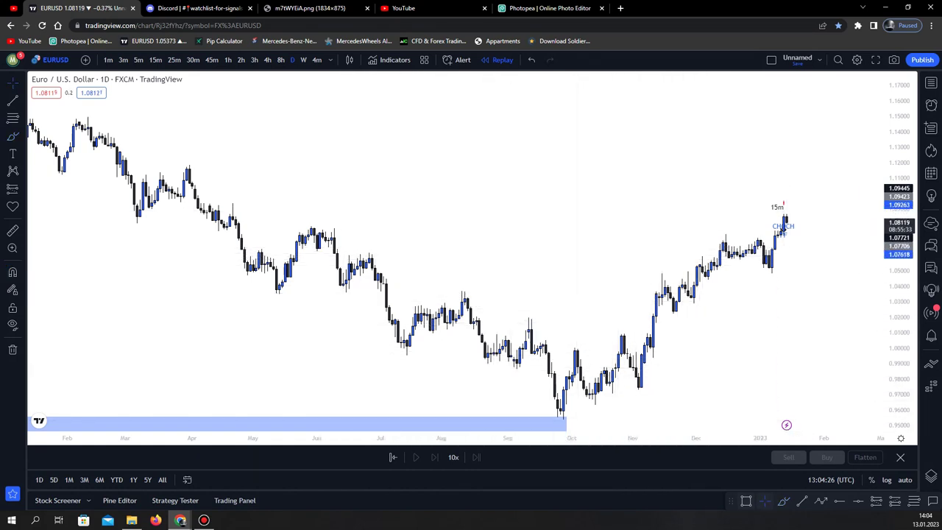
# Draw a rectangle zone between 1.07737 and 1.07163 from 9 June 2022 into December, and start bar replay at 15 December 2022.
pyautogui.press('ctrl')
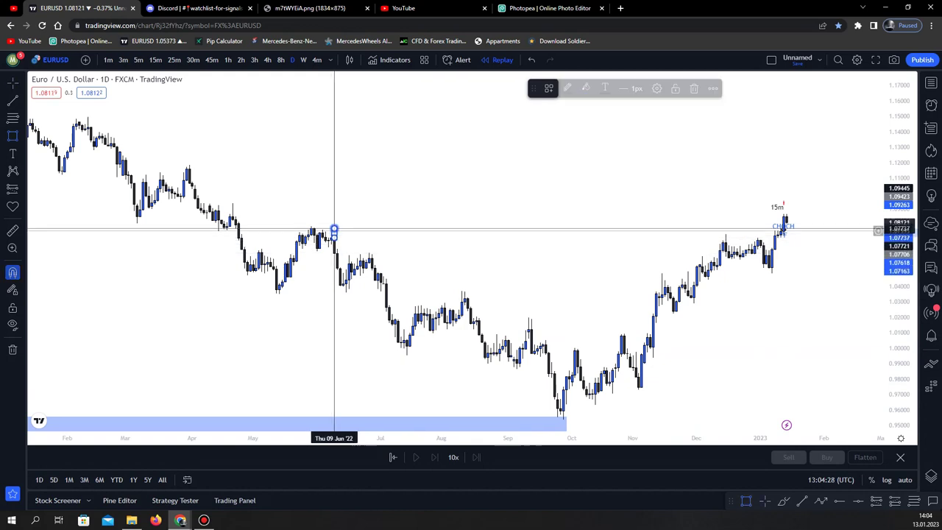
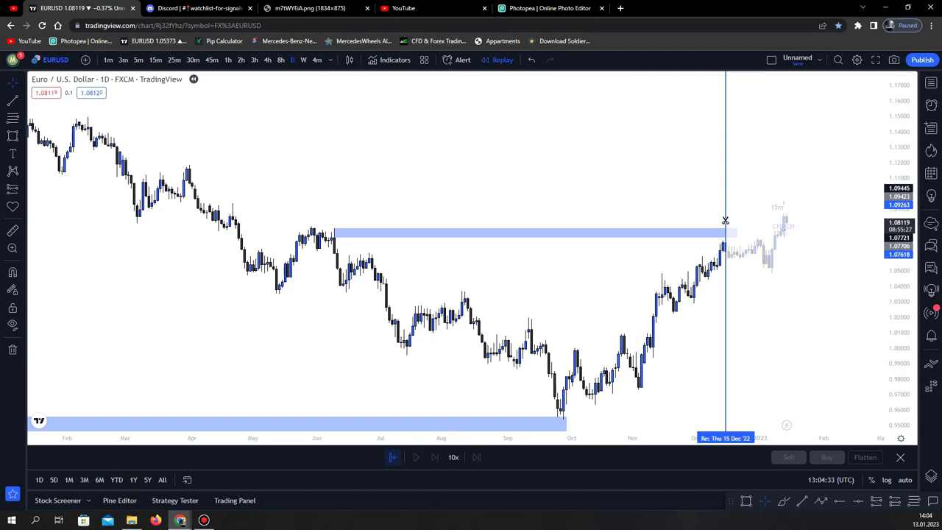
pyautogui.click(724, 220)
pyautogui.rightClick(652, 147)
pyautogui.click(666, 157)
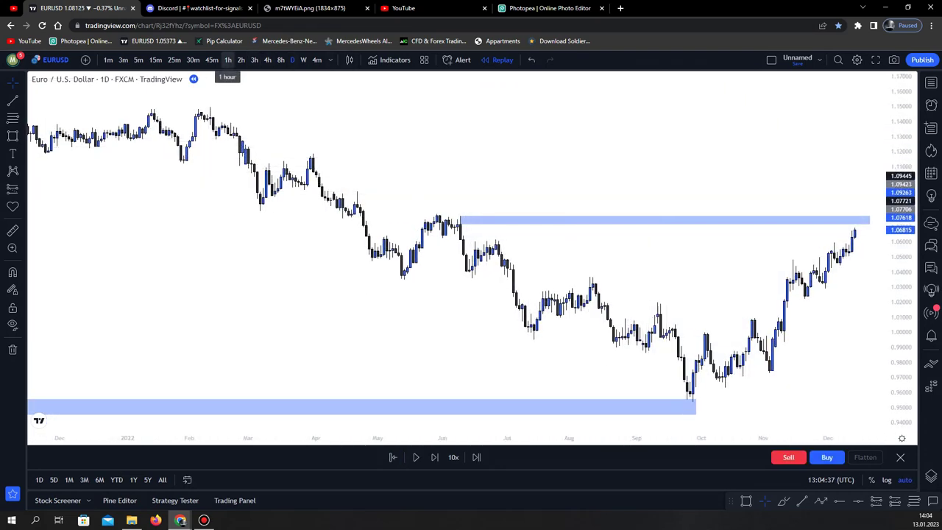
# Switch to the 1-hour timeframe and refine the June zone to start at 9 June 2022 12:00 with its lower edge at 1.07229.
pyautogui.click(227, 59)
pyautogui.moveTo(210, 217); pyautogui.dragTo(692, 220)
pyautogui.moveTo(123, 229); pyautogui.dragTo(330, 233)
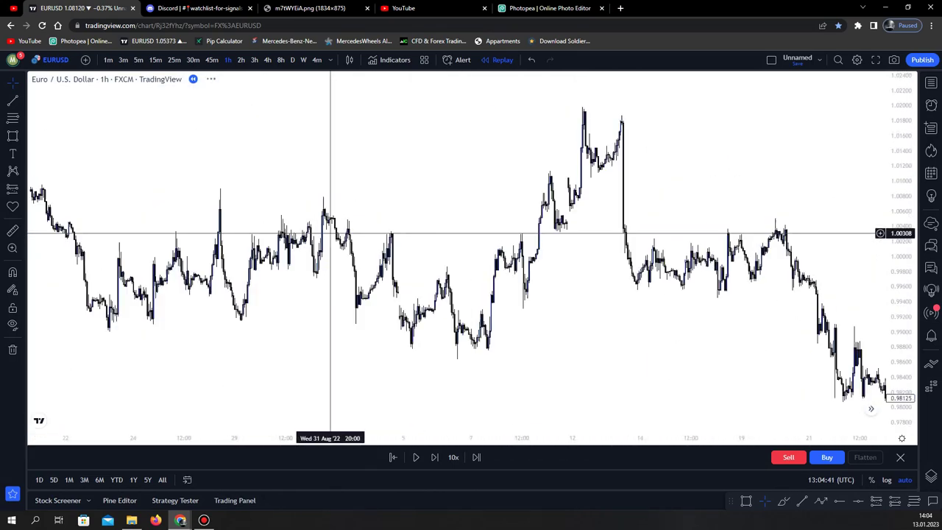
pyautogui.moveTo(342, 158); pyautogui.dragTo(458, 152)
pyautogui.scroll(-6, 456, 155)
pyautogui.scroll(4, 449, 169)
pyautogui.moveTo(345, 265); pyautogui.dragTo(570, 269)
pyautogui.scroll(4, 570, 269)
pyautogui.moveTo(441, 273); pyautogui.dragTo(868, 273)
pyautogui.scroll(3, 868, 273)
pyautogui.moveTo(901, 323); pyautogui.dragTo(685, 429)
pyautogui.scroll(4, 625, 429)
pyautogui.rightClick(659, 279)
pyautogui.moveTo(508, 366); pyautogui.dragTo(548, 349)
pyautogui.scroll(4, 548, 350)
pyautogui.scroll(2, 539, 349)
pyautogui.moveTo(415, 362); pyautogui.dragTo(580, 325)
pyautogui.moveTo(401, 257); pyautogui.dragTo(451, 247)
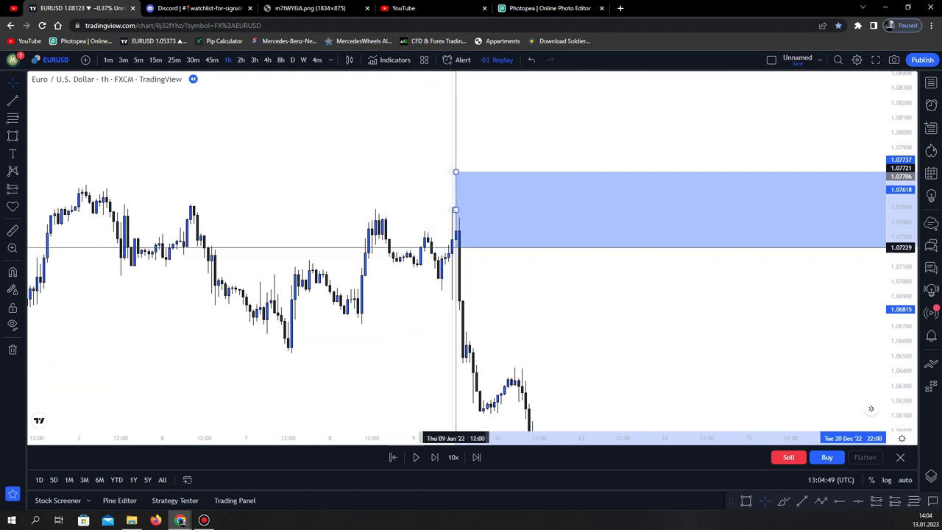
pyautogui.click(534, 278)
# Duplicate the June zone and fit the copy between 1.07737 and 1.07342, starting at 9 June 2022 12:00.
pyautogui.click(486, 246)
pyautogui.hotkey('ctrl', 'c')
pyautogui.hotkey('ctrl', 'v')
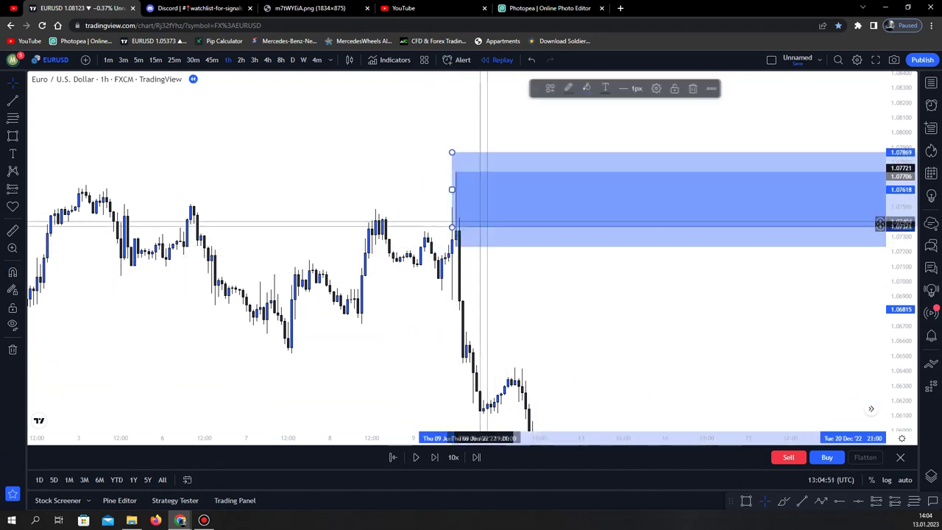
pyautogui.moveTo(451, 227); pyautogui.dragTo(459, 230)
pyautogui.moveTo(455, 152); pyautogui.dragTo(455, 172)
pyautogui.moveTo(455, 238); pyautogui.dragTo(455, 230)
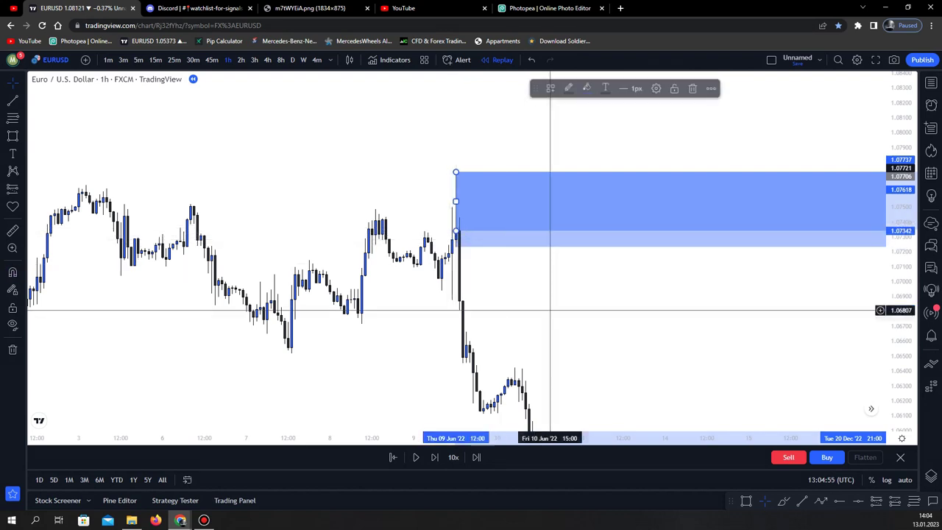
pyautogui.click(501, 309)
# Draw a trend line at about 1.07498 between 8 June 13:00 and 9 June 2022 11:00, and apply the $ line template.
pyautogui.press('ctrl')
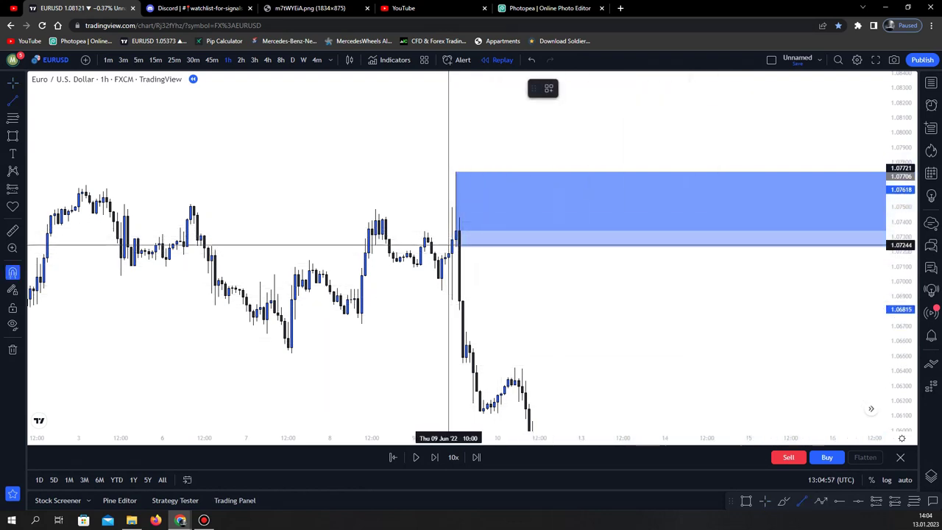
pyautogui.click(375, 207)
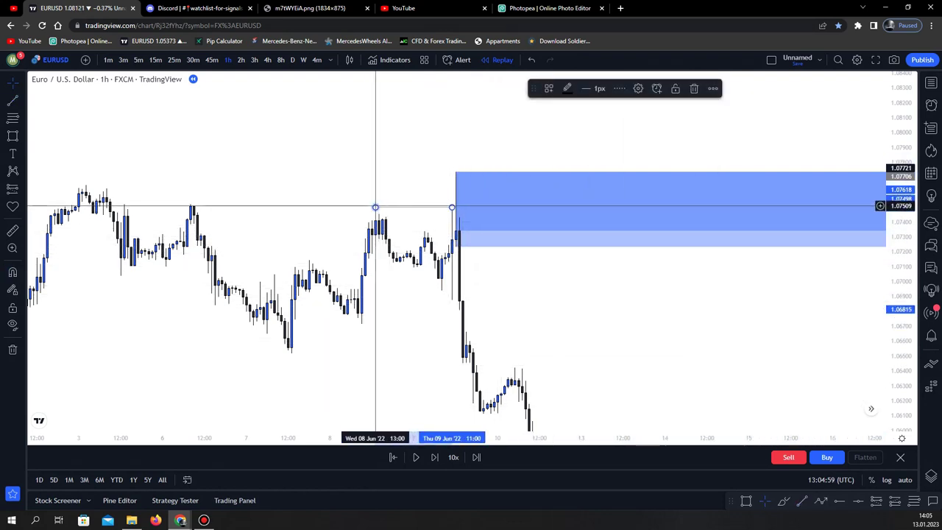
pyautogui.rightClick(375, 207)
pyautogui.click(503, 302)
pyautogui.moveTo(549, 288); pyautogui.dragTo(492, 277)
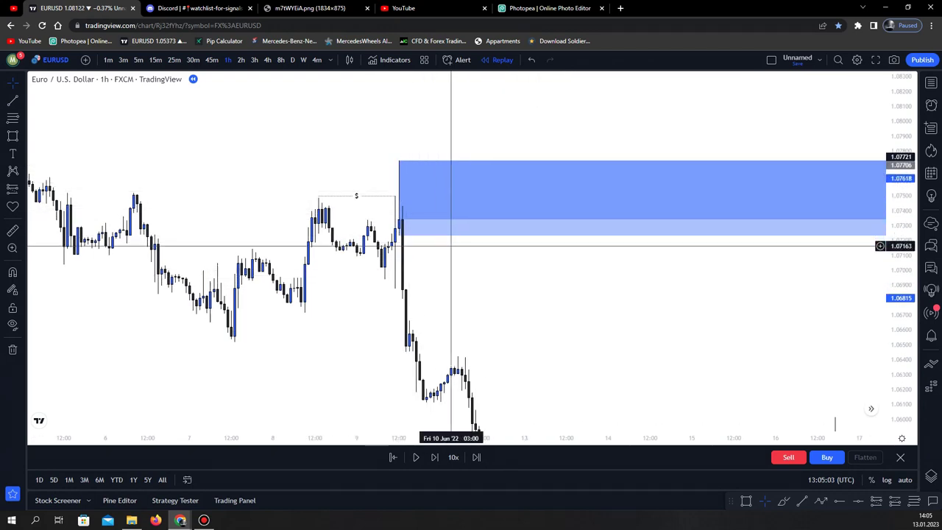
# Draw a narrow rectangle from 1.07234 down to 1.06873 over the 9 June 2022 drop, ending at 14:00, and apply a saved template.
pyautogui.moveTo(399, 235); pyautogui.dragTo(405, 272)
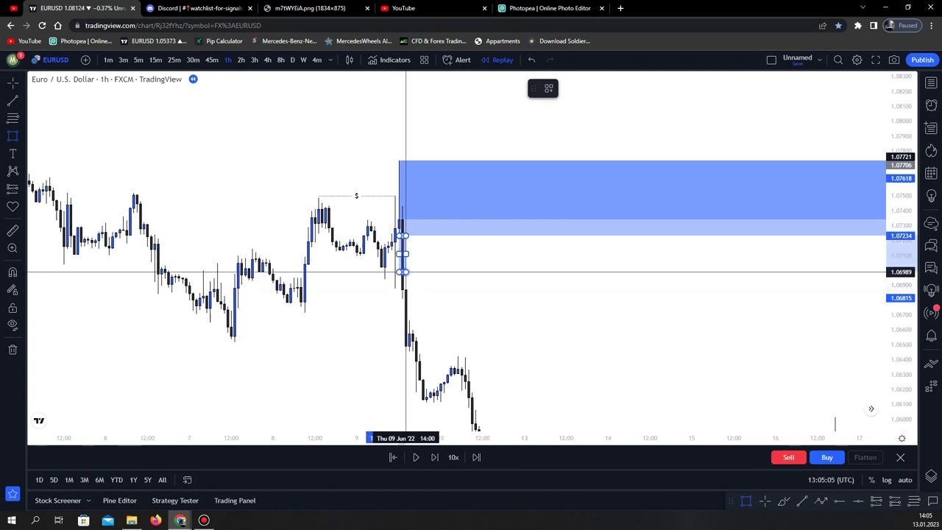
pyautogui.rightClick(405, 264)
pyautogui.moveTo(441, 273)
pyautogui.click(526, 330)
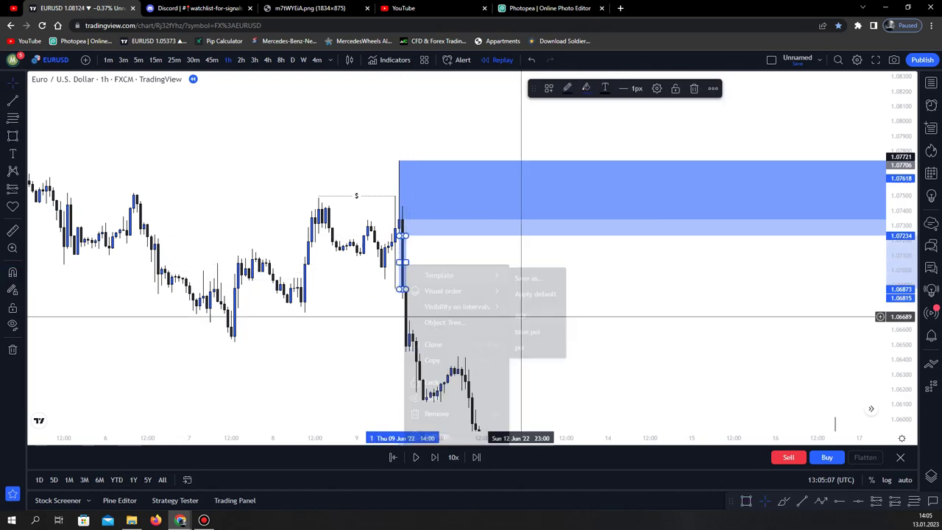
# Advance the bar replay candle by candle to 15 December 2022 19:00, with the June zone and the mid-December price action in view.
pyautogui.rightClick(429, 106)
pyautogui.click(472, 118)
pyautogui.moveTo(645, 198); pyautogui.dragTo(473, 202)
pyautogui.moveTo(901, 134); pyautogui.dragTo(901, 182)
pyautogui.moveTo(808, 128); pyautogui.dragTo(626, 256)
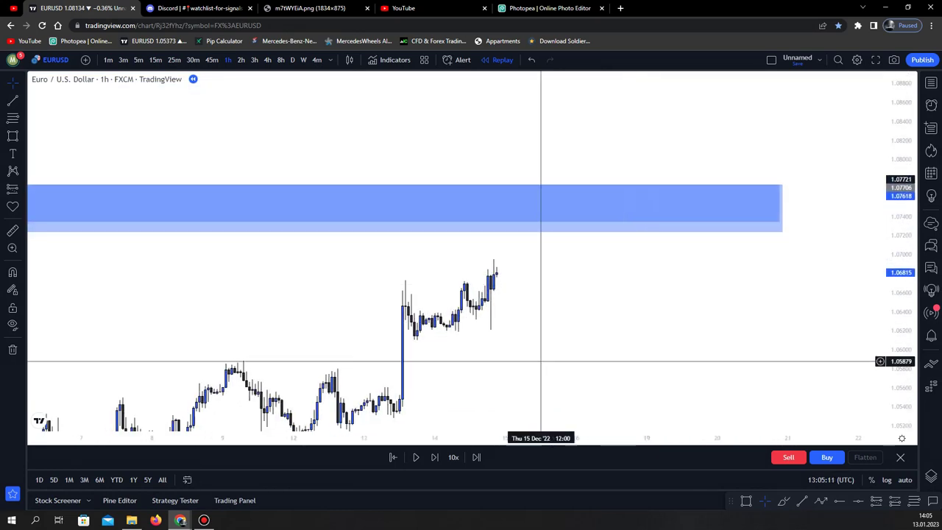
pyautogui.click(434, 457)
pyautogui.click(434, 457)
pyautogui.click(434, 457)
pyautogui.click(434, 457)
pyautogui.click(434, 456)
pyautogui.click(434, 457)
pyautogui.click(434, 457)
pyautogui.click(434, 456)
pyautogui.click(434, 457)
pyautogui.click(434, 457)
pyautogui.click(434, 456)
pyautogui.click(434, 457)
pyautogui.click(434, 457)
pyautogui.click(434, 456)
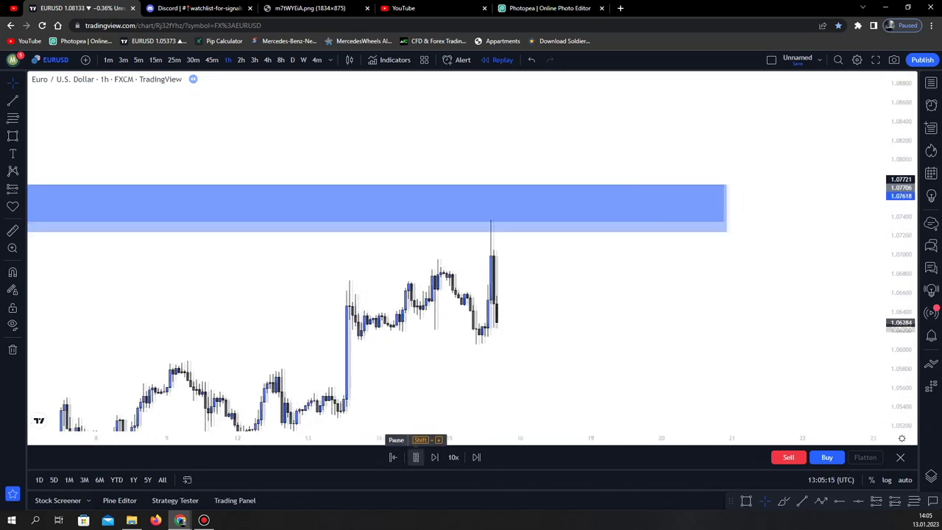
pyautogui.click(434, 457)
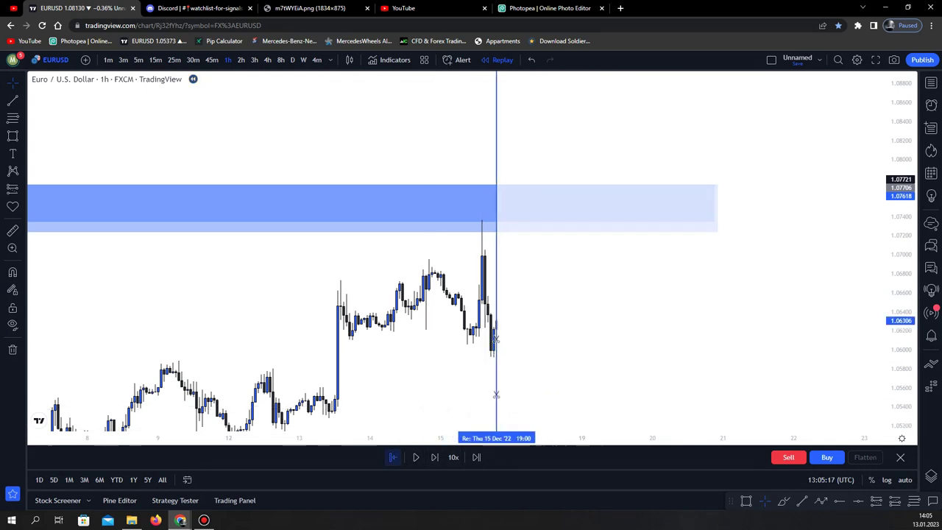
pyautogui.rightClick(631, 270)
pyautogui.click(631, 270)
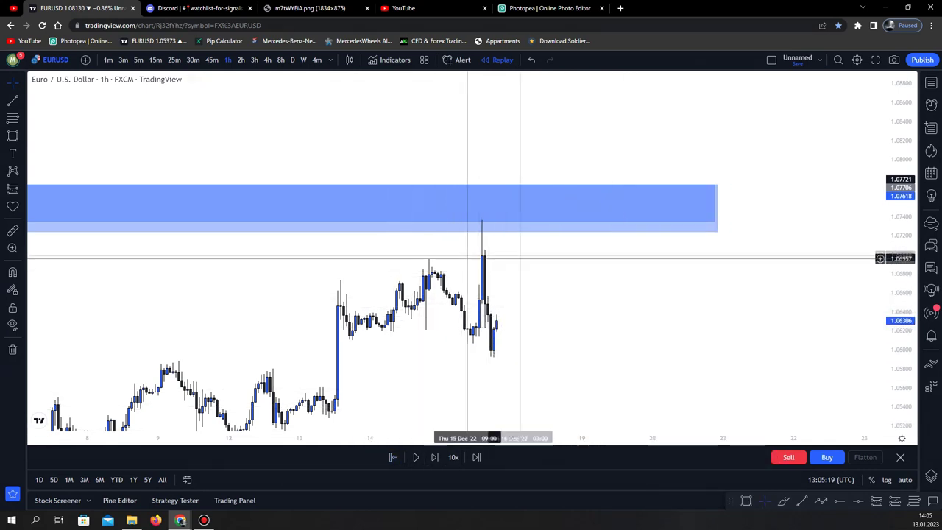
# Mark the 13 to 15 December swing highs and the first swing low with red brush arcs.
pyautogui.moveTo(409, 275); pyautogui.dragTo(466, 270)
pyautogui.moveTo(899, 305); pyautogui.dragTo(899, 237)
pyautogui.scroll(3, 735, 347)
pyautogui.moveTo(736, 346); pyautogui.dragTo(775, 315)
pyautogui.moveTo(678, 315); pyautogui.dragTo(696, 316)
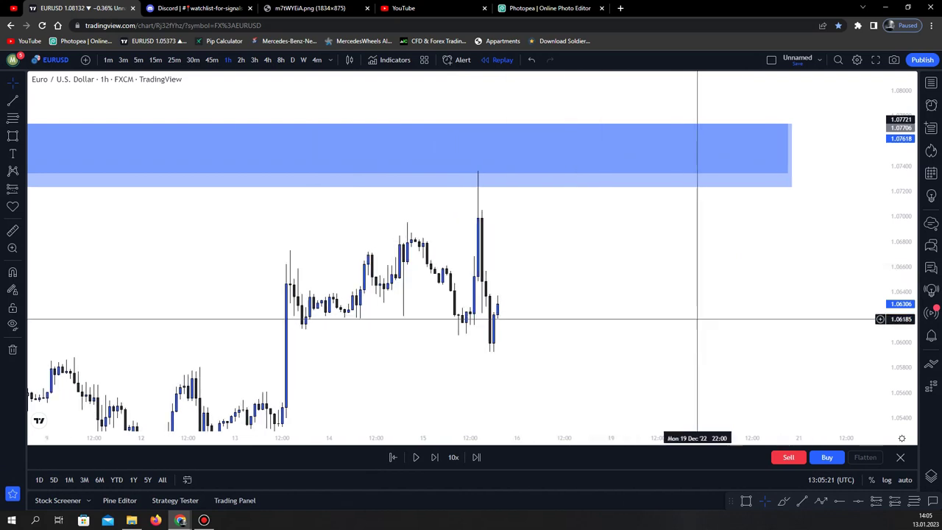
pyautogui.click(783, 501)
pyautogui.moveTo(270, 257); pyautogui.dragTo(305, 253)
pyautogui.moveTo(294, 331); pyautogui.dragTo(318, 328)
pyautogui.moveTo(357, 256)
pyautogui.mouseDown()
pyautogui.moveTo(379, 253)
pyautogui.moveTo(419, 224)
pyautogui.mouseUp()
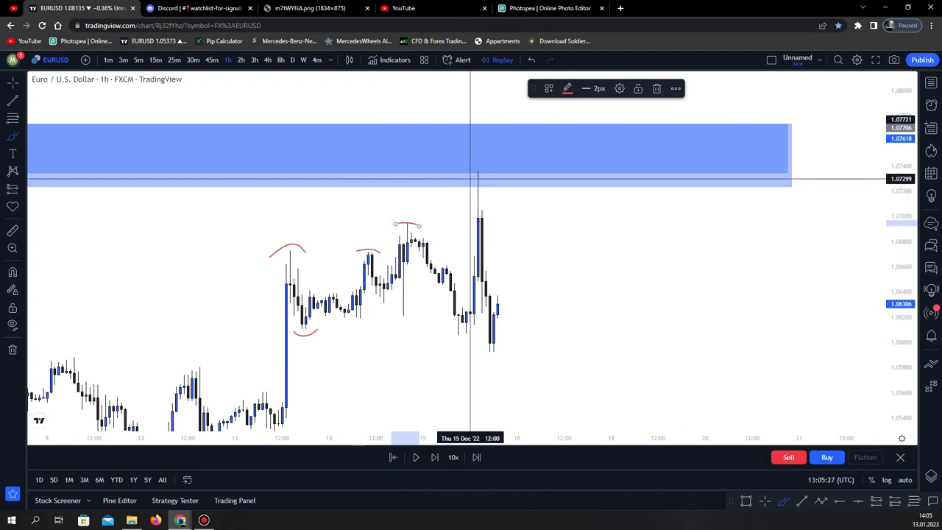
pyautogui.moveTo(485, 169); pyautogui.dragTo(486, 175)
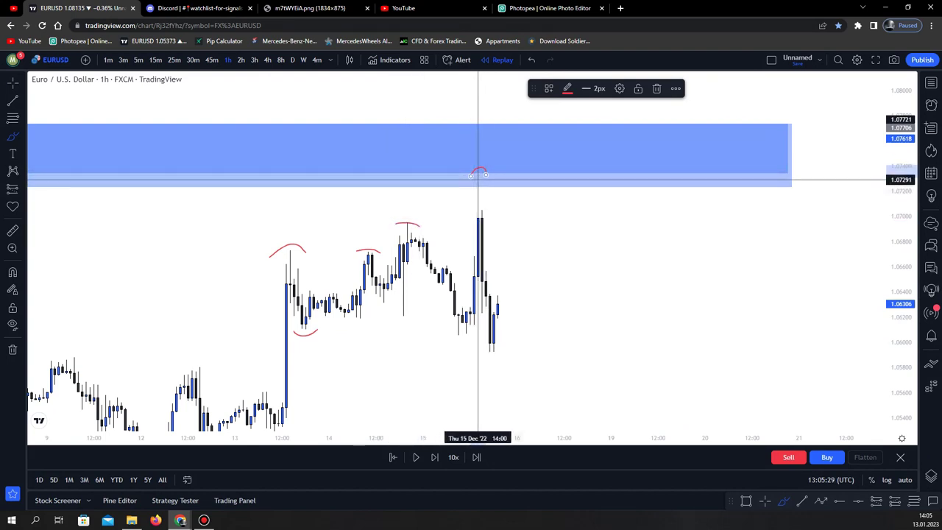
# Draw a trend line at 1.06056 from the 15 December low to 17:00 and label it choch.
pyautogui.click(802, 501)
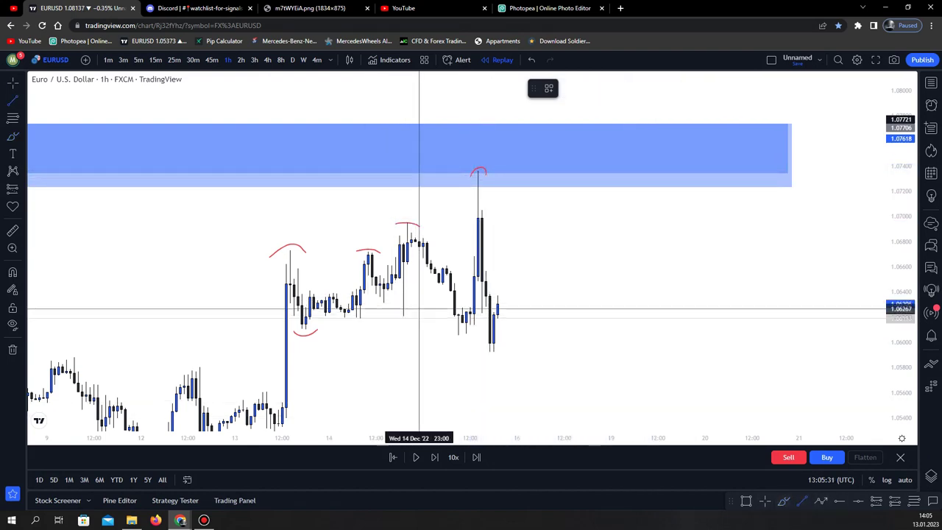
pyautogui.doubleClick(490, 335)
pyautogui.click(488, 334)
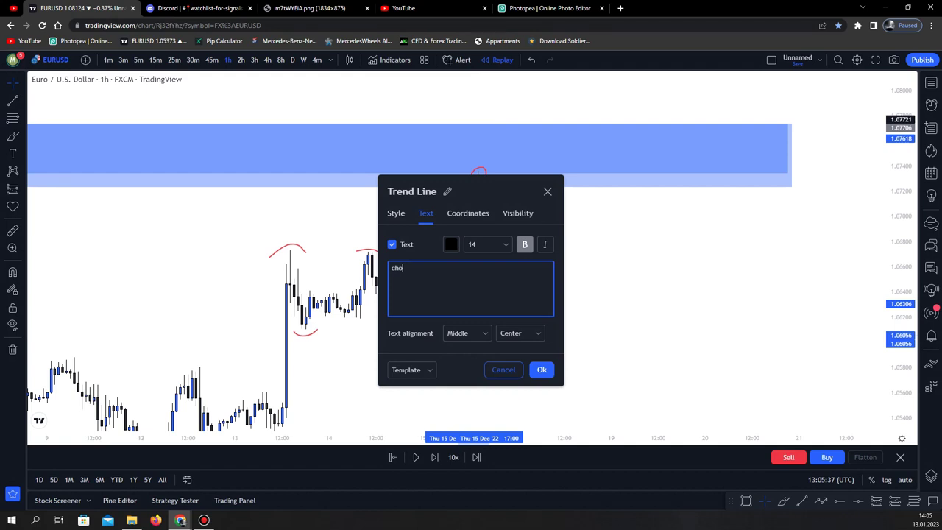
pyautogui.click(542, 370)
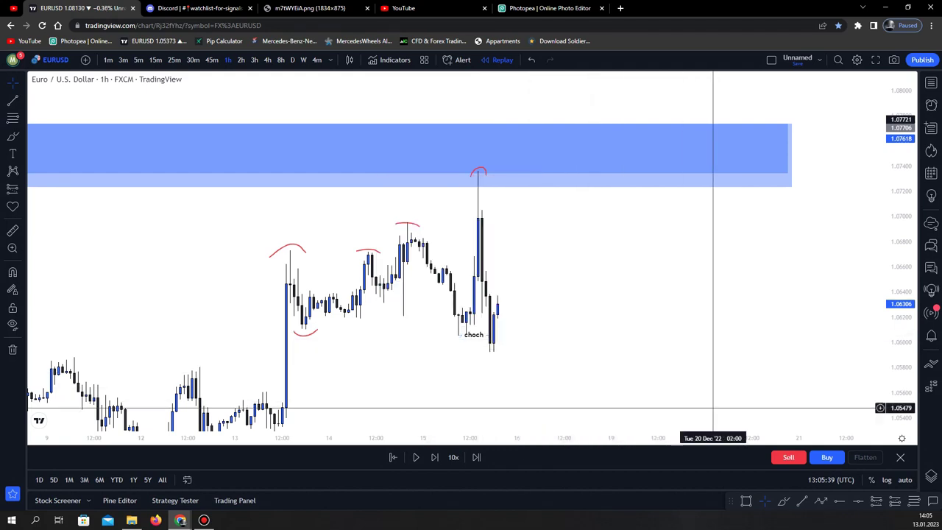
# Add a bordered text label reading bc to the chart near the December swing points.
pyautogui.click(184, 277)
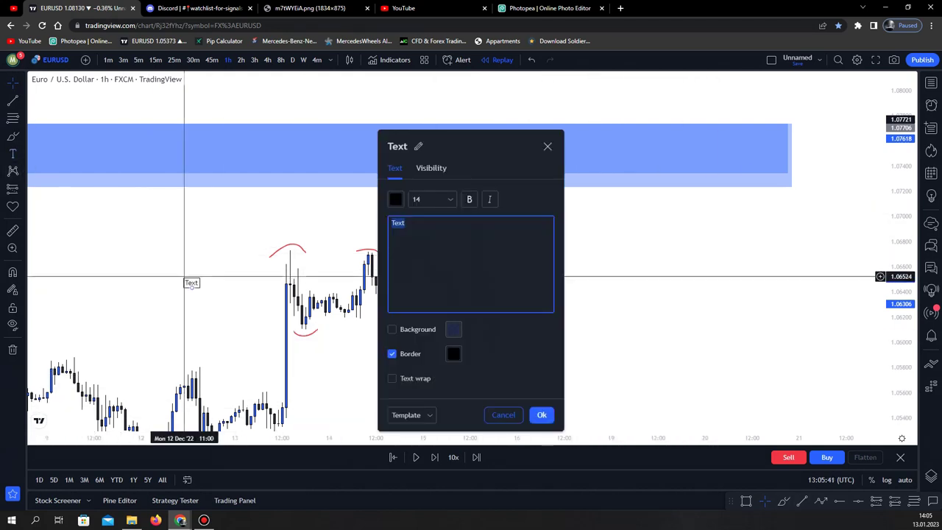
pyautogui.write('bc')
pyautogui.click(541, 414)
pyautogui.moveTo(189, 284); pyautogui.dragTo(387, 340)
# Delete the red brush arcs from the December swing highs and low.
pyautogui.click(290, 246)
pyautogui.press('Delete')
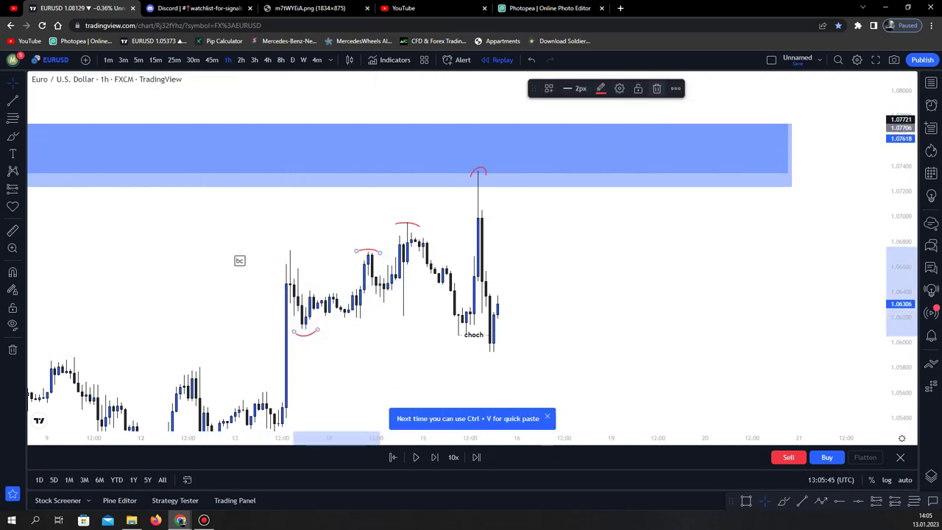
pyautogui.click(656, 89)
pyautogui.click(413, 223)
pyautogui.press('Delete')
pyautogui.click(478, 175)
pyautogui.click(485, 170)
pyautogui.press('Delete')
# Place the bc label above the 13 December high, and copy it below the following low with the text ar.
pyautogui.moveTo(242, 261); pyautogui.dragTo(317, 287)
pyautogui.keyDown('ctrl'); pyautogui.moveTo(290, 246); pyautogui.dragTo(321, 334); pyautogui.keyUp('ctrl')
pyautogui.doubleClick(320, 331)
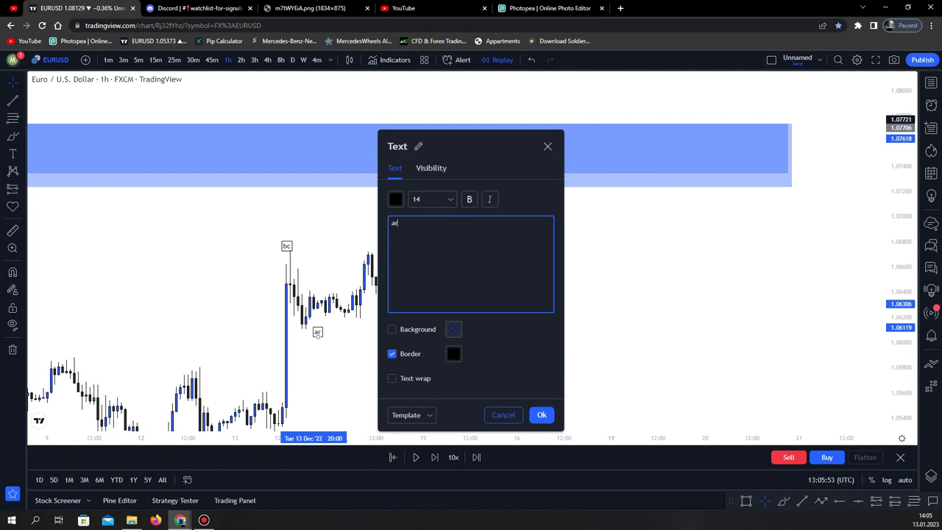
pyautogui.click(542, 414)
# Copy the ar label above the 14 December 10:00 high and change the copy's text to st.
pyautogui.click(300, 338)
pyautogui.moveTo(321, 334); pyautogui.dragTo(370, 244)
pyautogui.click(336, 334)
pyautogui.doubleClick(366, 248)
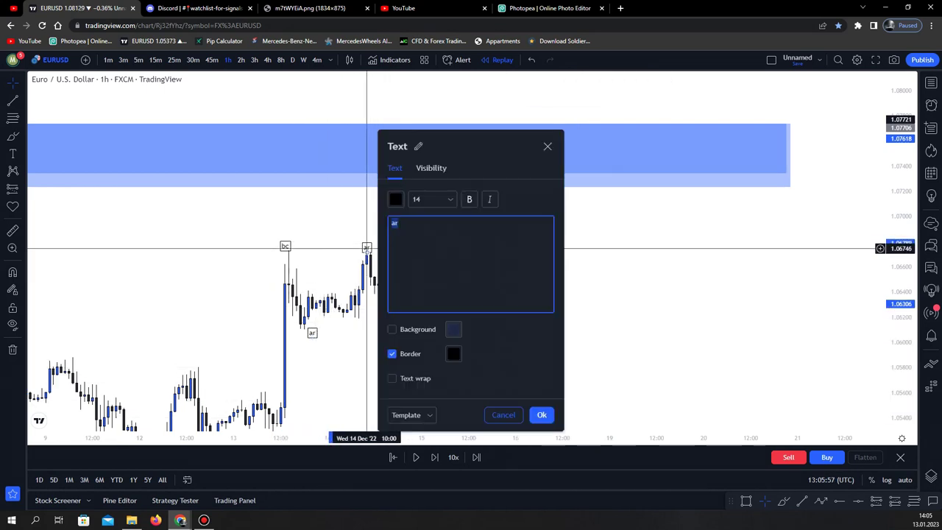
pyautogui.click(542, 414)
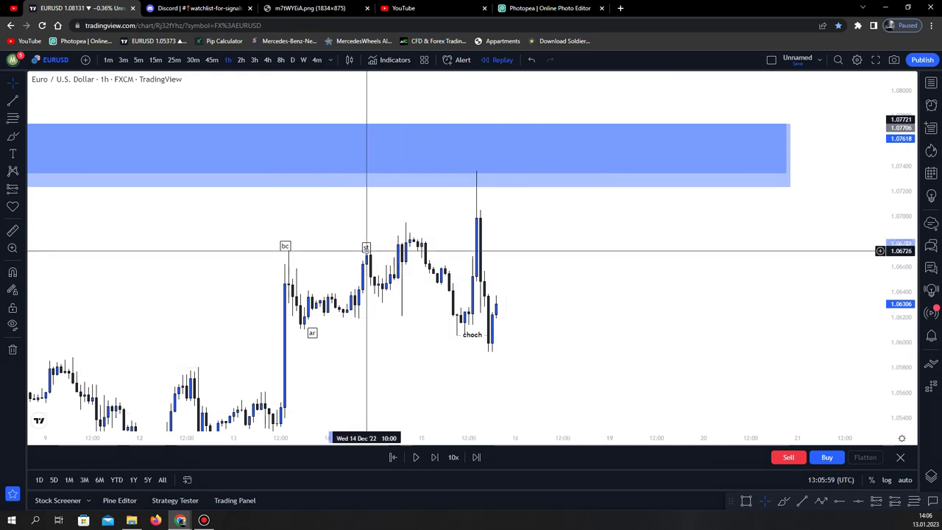
# Label the late 14 December high ut, and add a copy reading sow beside the 15 December low.
pyautogui.doubleClick(389, 223)
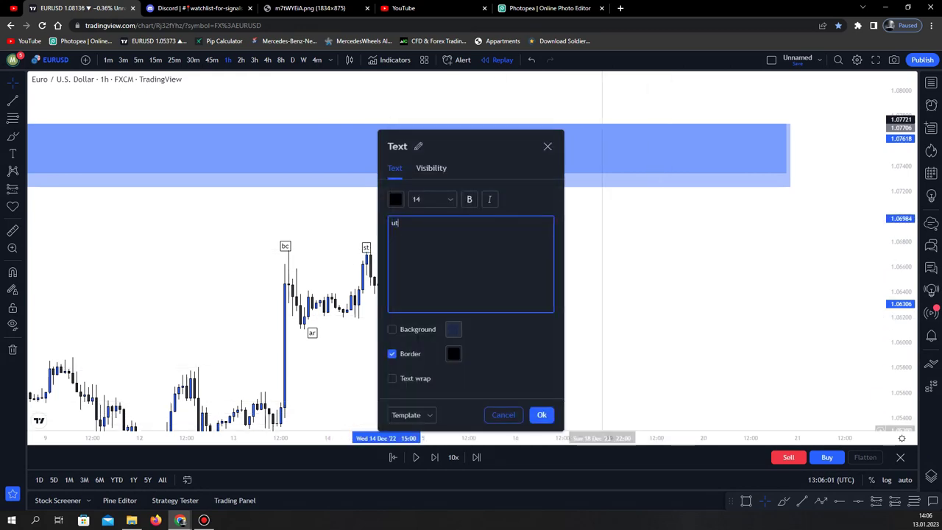
pyautogui.click(541, 415)
pyautogui.moveTo(389, 224); pyautogui.dragTo(433, 321)
pyautogui.doubleClick(434, 322)
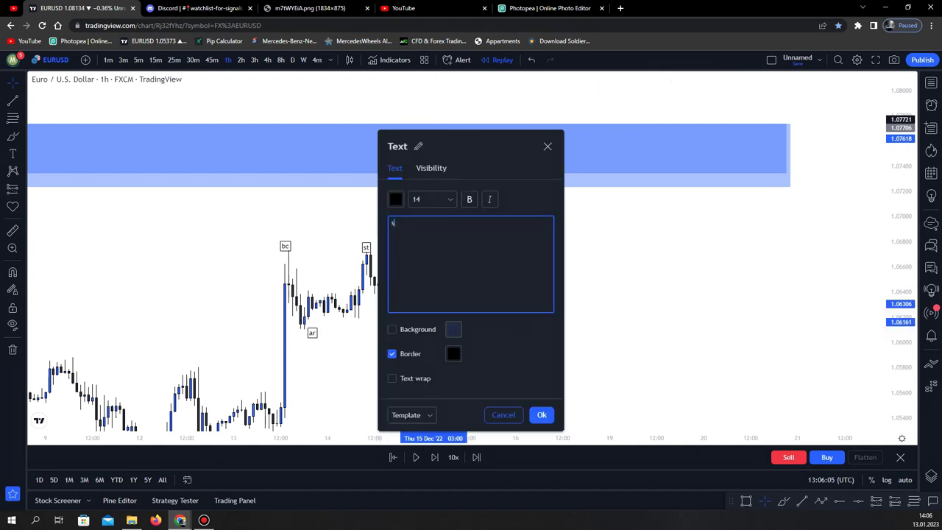
pyautogui.click(541, 414)
# Copy the sow label to the 15 December high inside the supply zone and change the copy's text to utad.
pyautogui.keyDown('ctrl'); pyautogui.moveTo(438, 322); pyautogui.dragTo(469, 156); pyautogui.keyUp('ctrl')
pyautogui.click(469, 155)
pyautogui.click(468, 160)
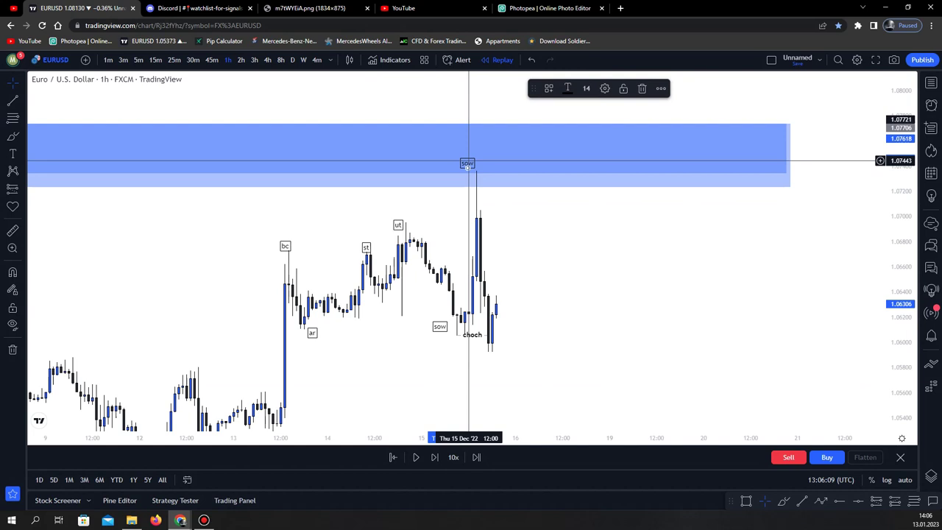
pyautogui.doubleClick(469, 160)
pyautogui.write('ut')
pyautogui.click(542, 414)
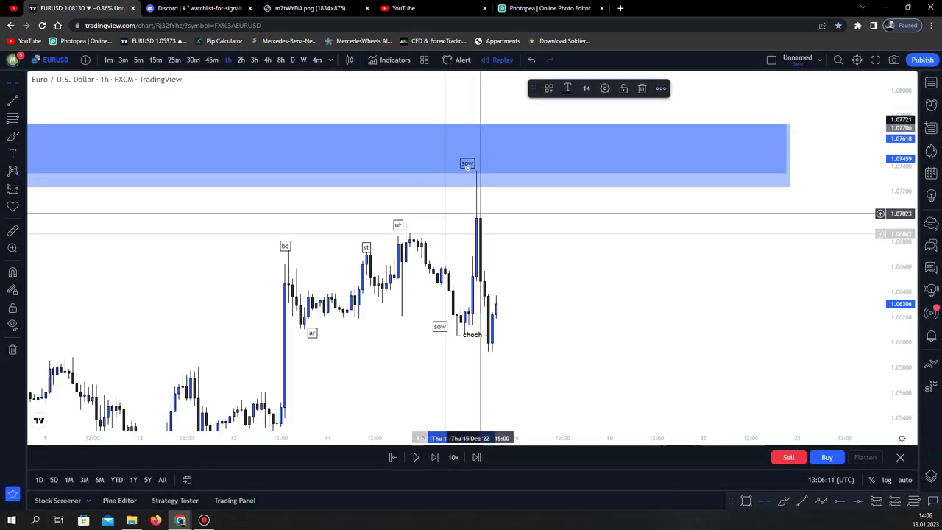
pyautogui.doubleClick(467, 163)
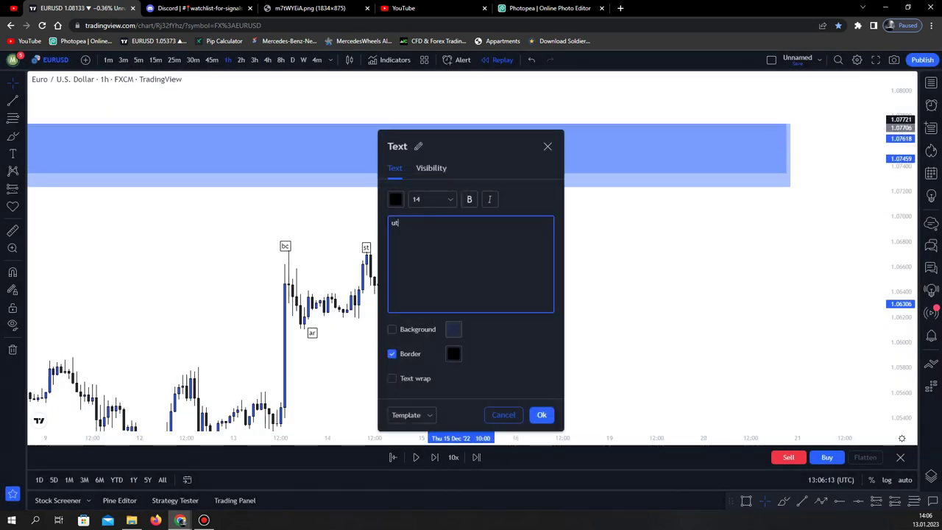
pyautogui.click(541, 414)
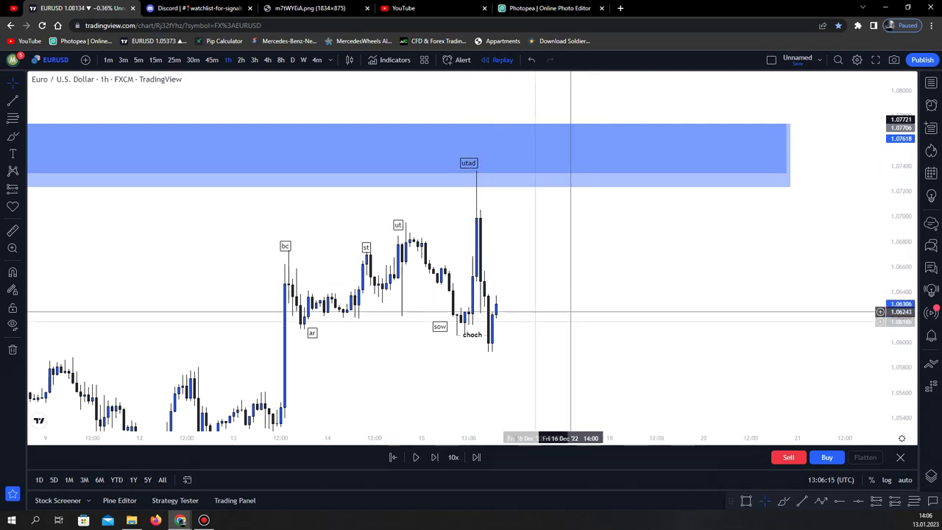
# Adjust the right end of the choch line to meet the candle that breaks the 15 December low.
pyautogui.moveTo(484, 335); pyautogui.dragTo(485, 335)
pyautogui.click(531, 60)
pyautogui.click(527, 269)
pyautogui.click(566, 314)
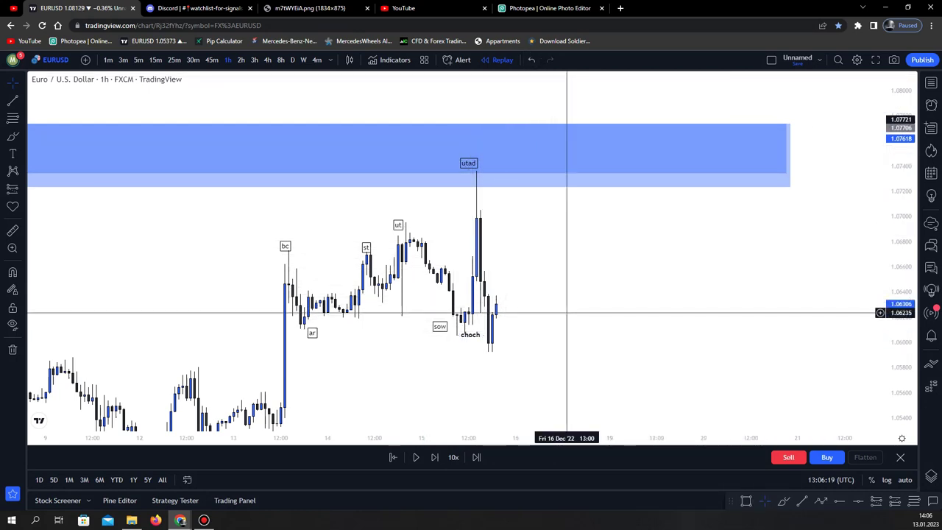
# Shorten both June supply zone rectangles so they end at 15 December 2022 16:00.
pyautogui.moveTo(786, 149); pyautogui.dragTo(484, 147)
pyautogui.click(772, 154)
pyautogui.moveTo(790, 155); pyautogui.dragTo(484, 155)
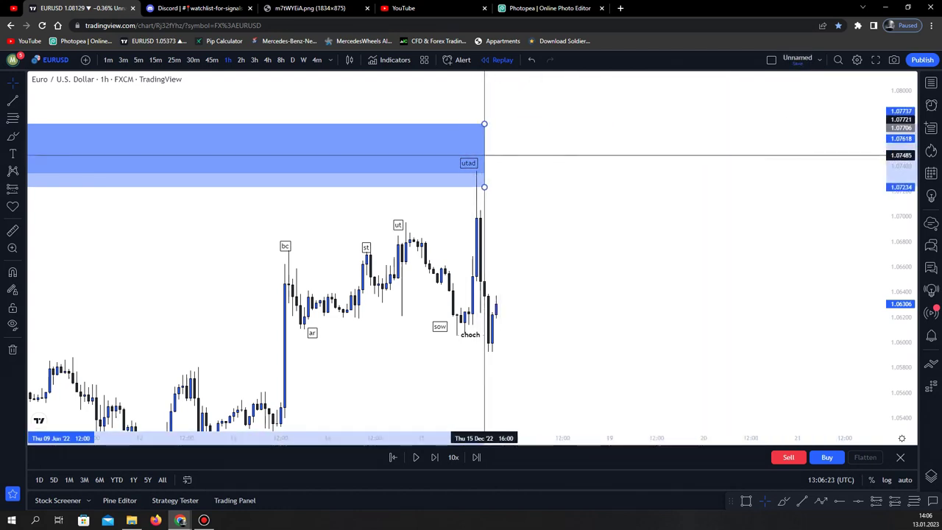
# Switch to the daily timeframe, sketch red price paths around the mid-December candles, and undo the last stroke.
pyautogui.rightClick(414, 97)
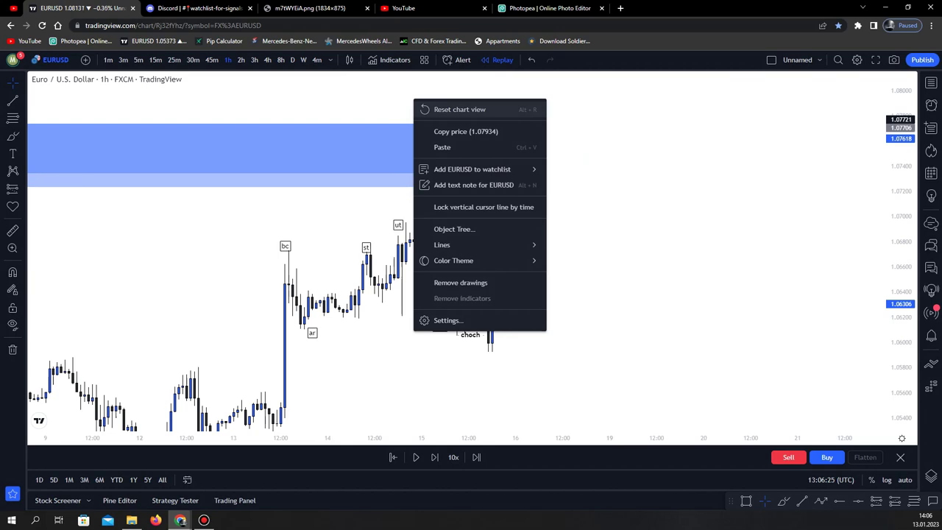
pyautogui.click(434, 109)
pyautogui.click(293, 61)
pyautogui.moveTo(699, 171); pyautogui.dragTo(514, 198)
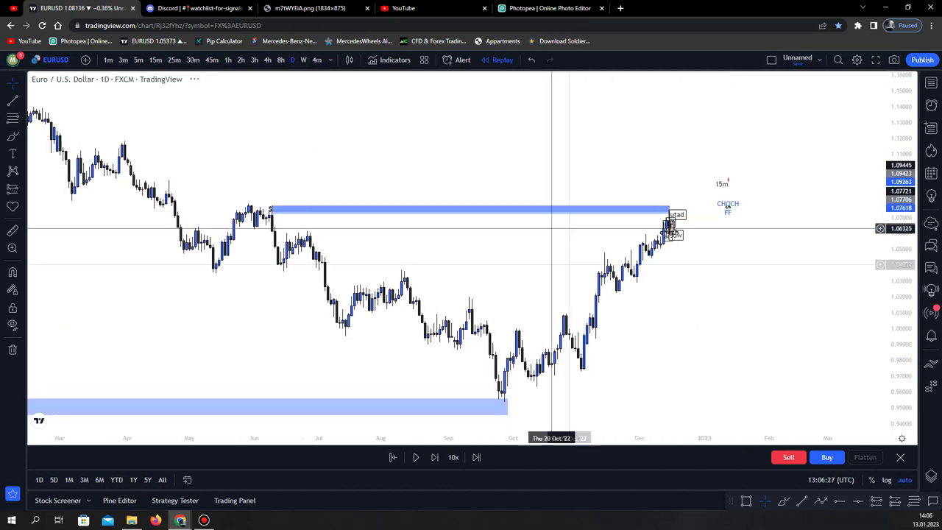
pyautogui.scroll(3, 611, 263)
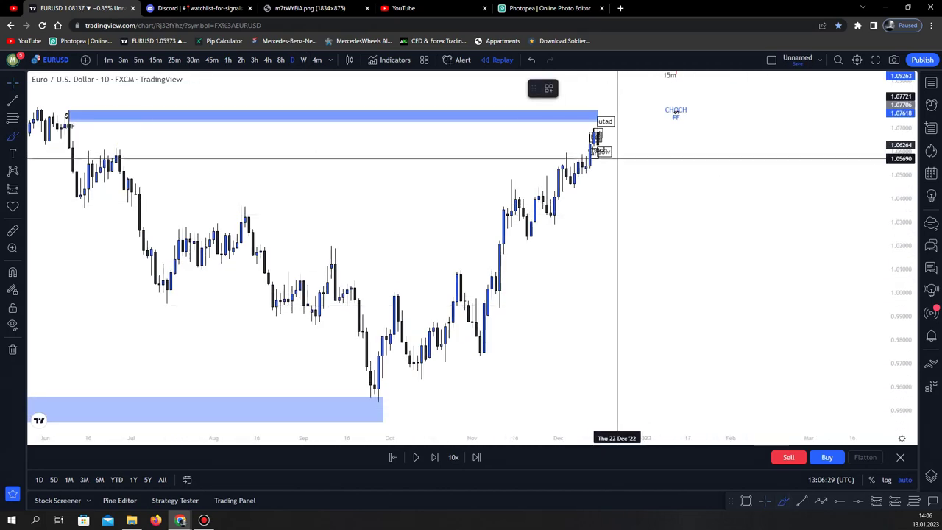
pyautogui.moveTo(595, 128); pyautogui.dragTo(593, 126)
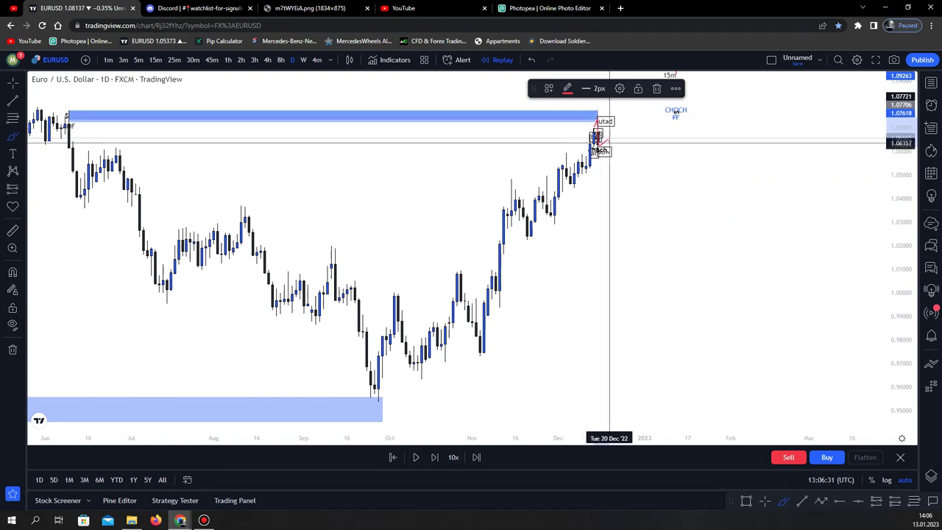
pyautogui.moveTo(605, 169); pyautogui.dragTo(652, 90)
pyautogui.hotkey('ctrl', 'z')
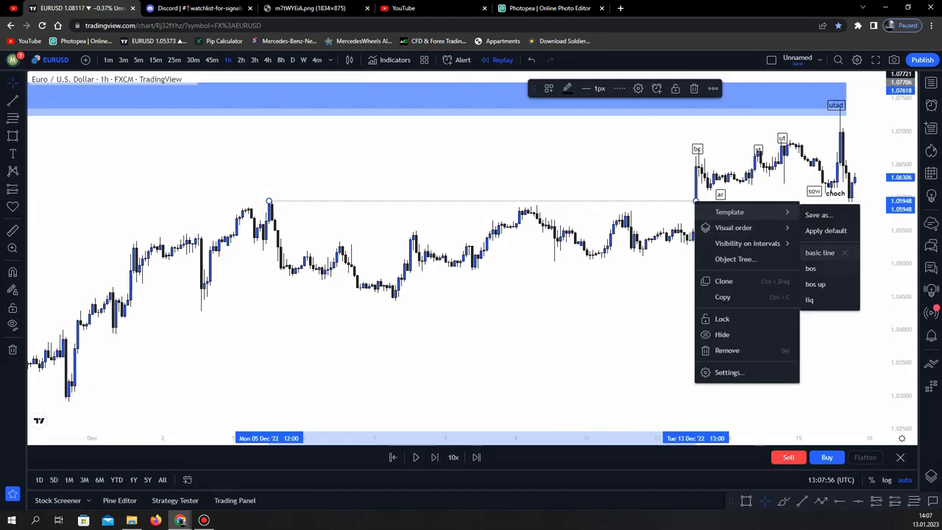
# Apply the bos template to the 1.05948 trend line between 5 December 12:00 and 13 December 2022 13:00.
pyautogui.click(810, 268)
pyautogui.click(765, 286)
pyautogui.moveTo(645, 262); pyautogui.dragTo(599, 267)
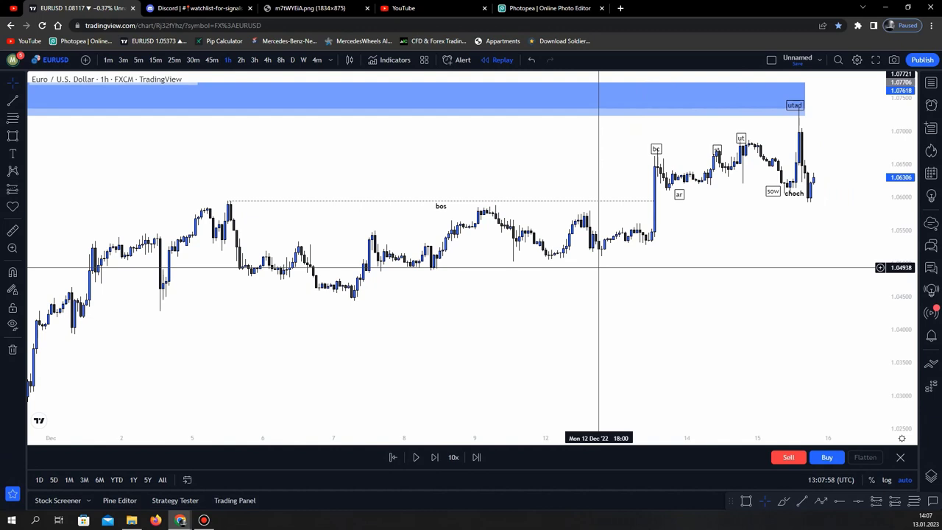
pyautogui.moveTo(645, 309)
pyautogui.mouseDown()
pyautogui.moveTo(635, 308)
pyautogui.moveTo(652, 310)
pyautogui.mouseUp()
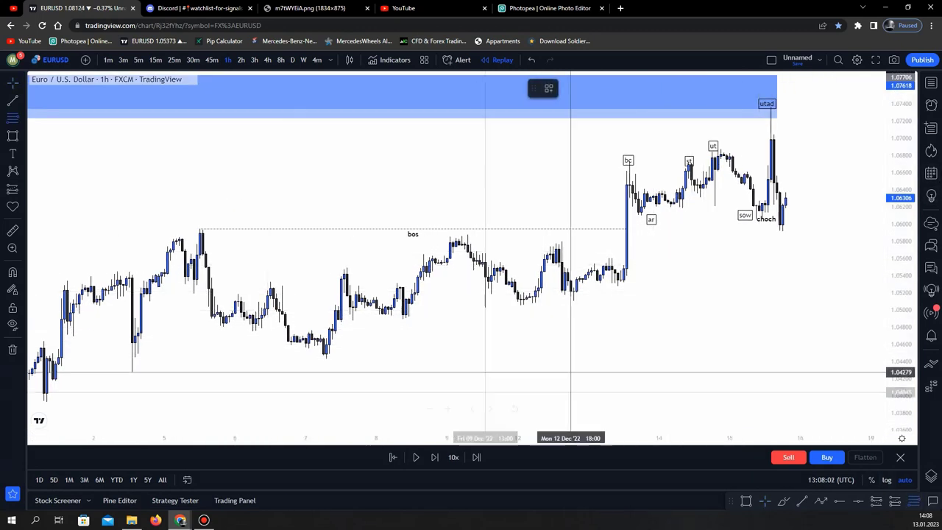
# Draw a Fibonacci retracement from the 7 December 2022 07:00 low to the 15 December utad high, and undo the brush mark near its 0.5 level.
pyautogui.click(326, 358)
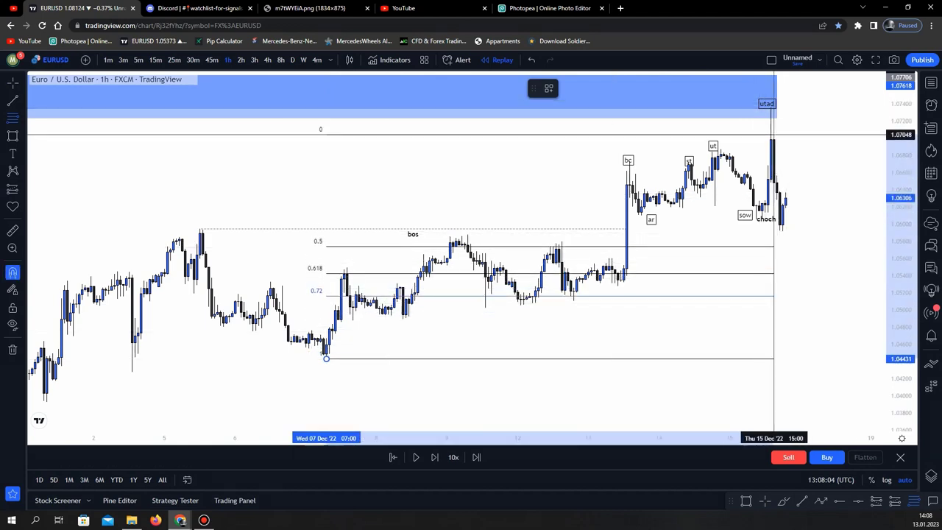
pyautogui.click(770, 102)
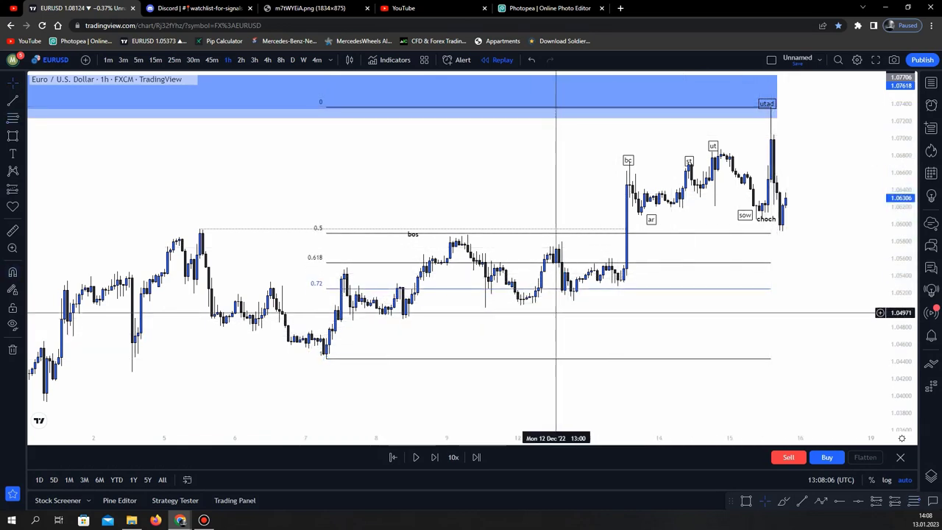
pyautogui.moveTo(324, 236)
pyautogui.mouseDown()
pyautogui.moveTo(736, 244)
pyautogui.moveTo(829, 272)
pyautogui.moveTo(708, 372)
pyautogui.moveTo(324, 367)
pyautogui.moveTo(326, 232)
pyautogui.mouseUp()
pyautogui.hotkey('ctrl', 'z')
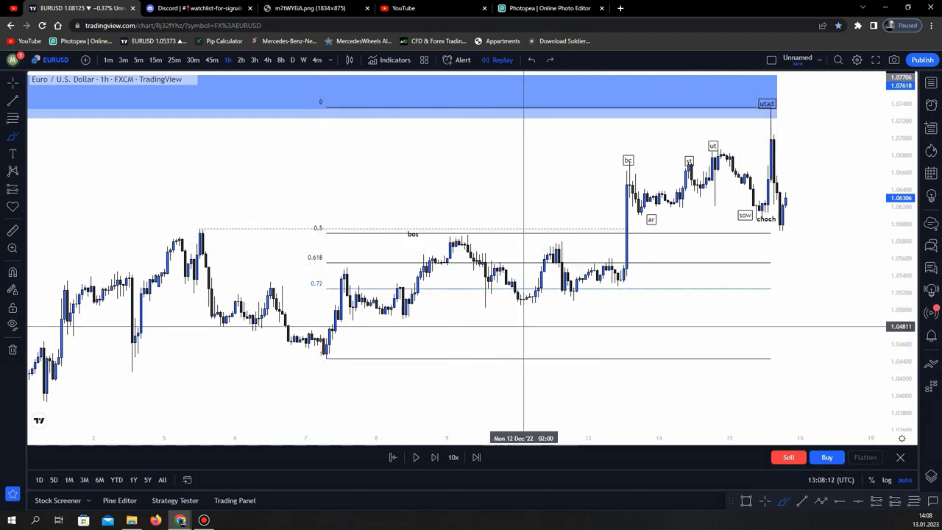
# Draw a demand rectangle near the 0.72 level from 12 December 19:00 to 19 December 05:00, between 1.05262 and about 1.0511.
pyautogui.click(745, 500)
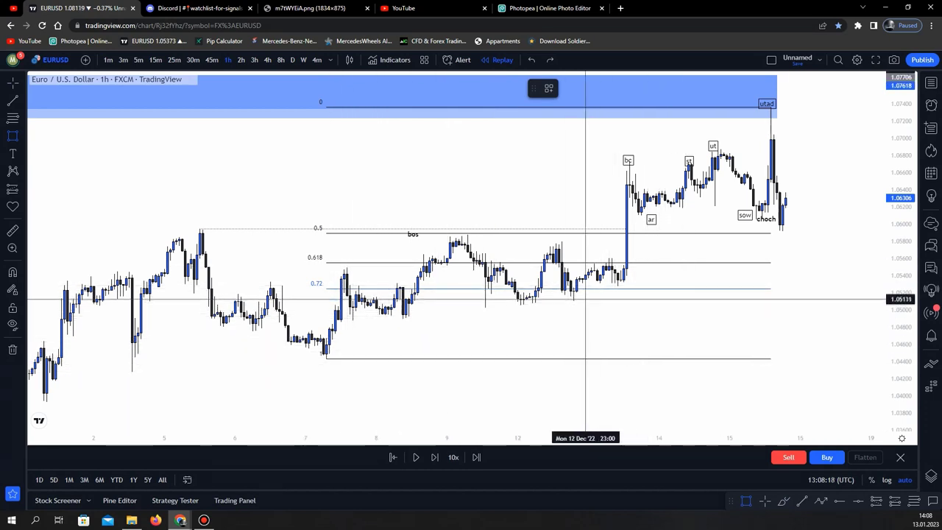
pyautogui.keyDown('ctrl'); pyautogui.click(573, 300); pyautogui.keyUp('ctrl')
pyautogui.moveTo(575, 295); pyautogui.dragTo(885, 295)
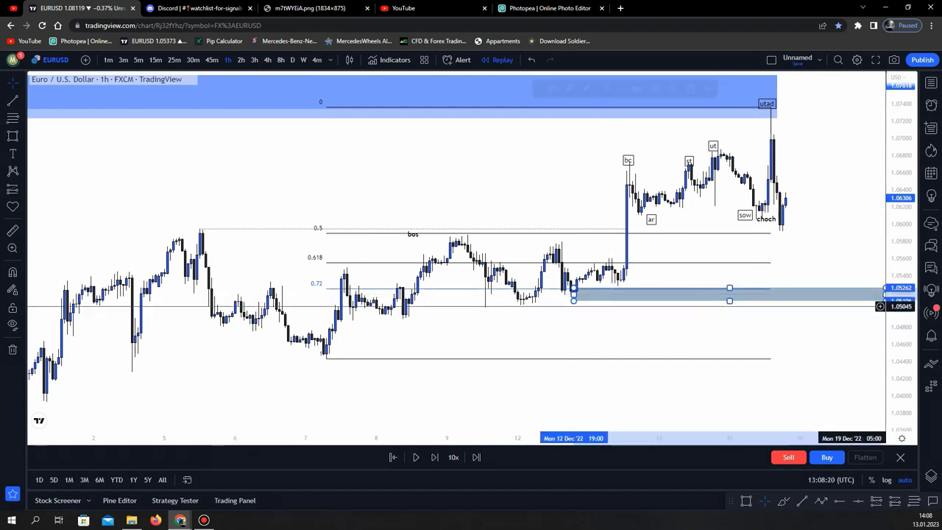
pyautogui.moveTo(816, 255); pyautogui.dragTo(748, 255)
# Add a small rectangle between 1.05262 and 1.05288 above that zone from 12 December 19:00, and apply the AOF template.
pyautogui.click(746, 501)
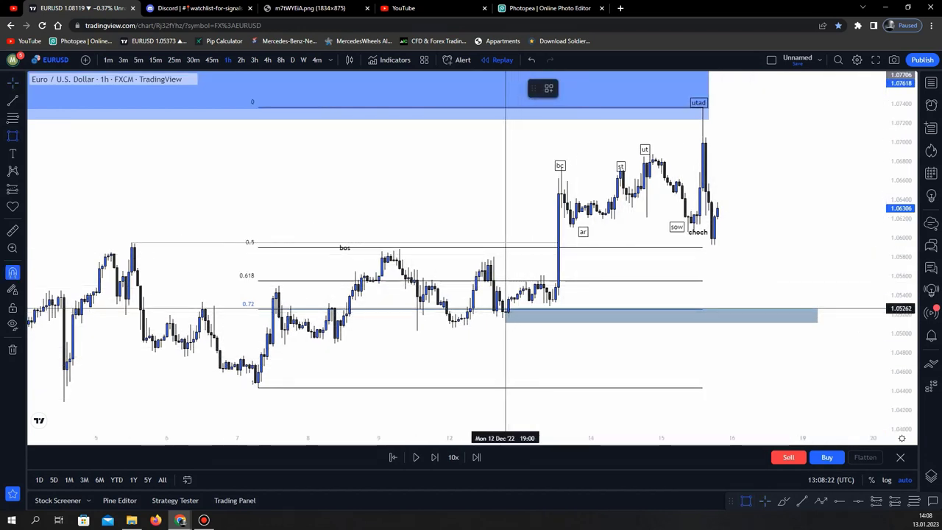
pyautogui.rightClick(520, 307)
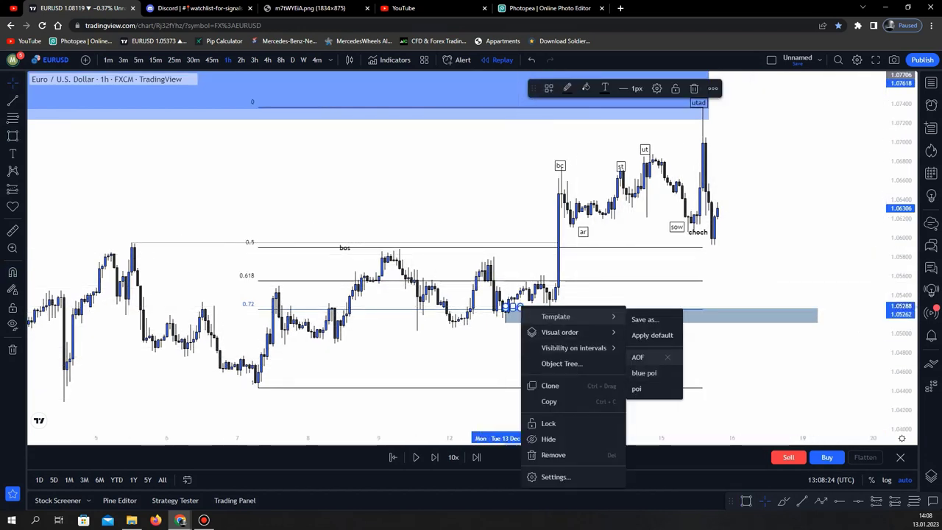
pyautogui.click(639, 358)
pyautogui.click(520, 305)
pyautogui.click(635, 296)
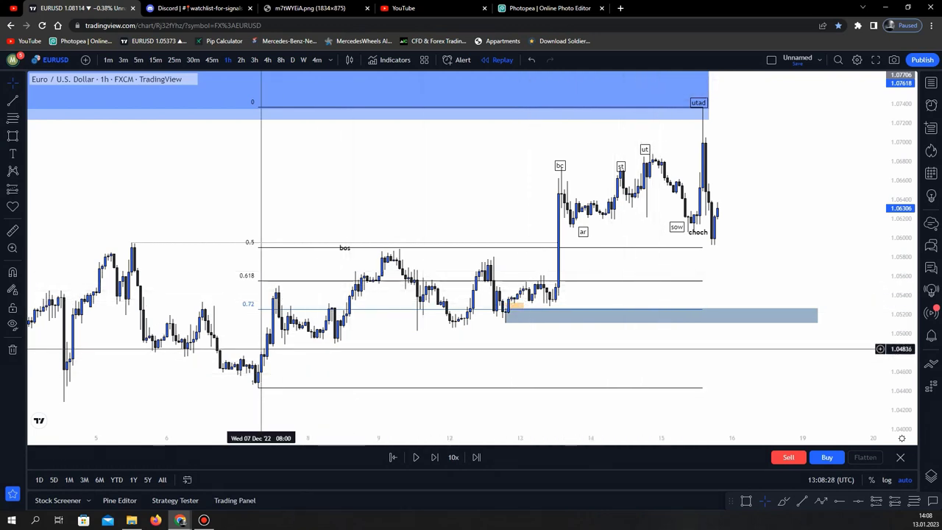
# Draw a second demand rectangle from 7 December 09:00 between 1.04842 and 1.04657, and apply the blue poi template.
pyautogui.press('ctrl')
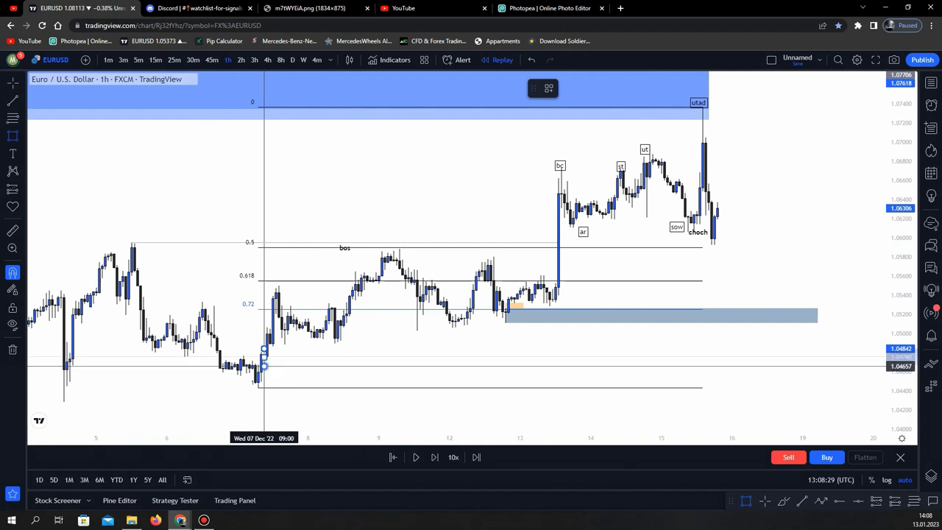
pyautogui.click(805, 366)
pyautogui.rightClick(805, 360)
pyautogui.moveTo(857, 370)
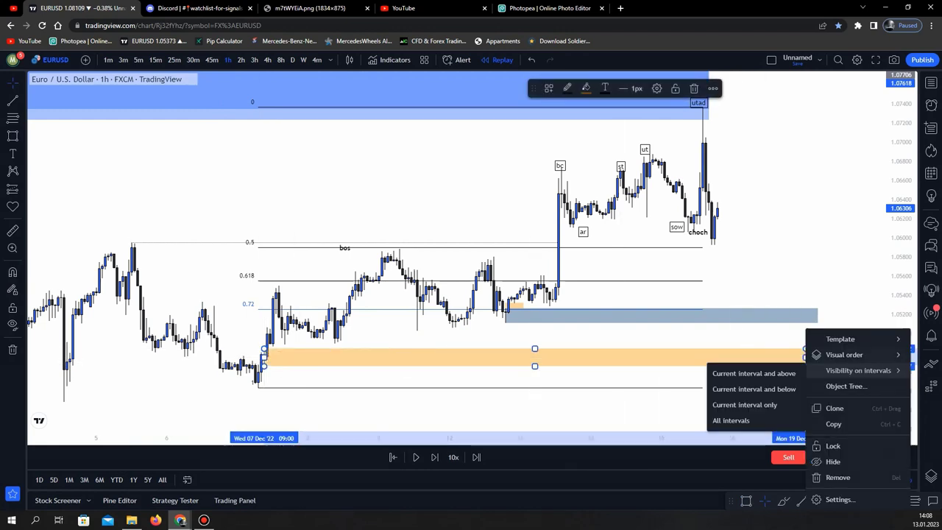
pyautogui.moveTo(839, 339)
pyautogui.click(765, 396)
pyautogui.click(751, 269)
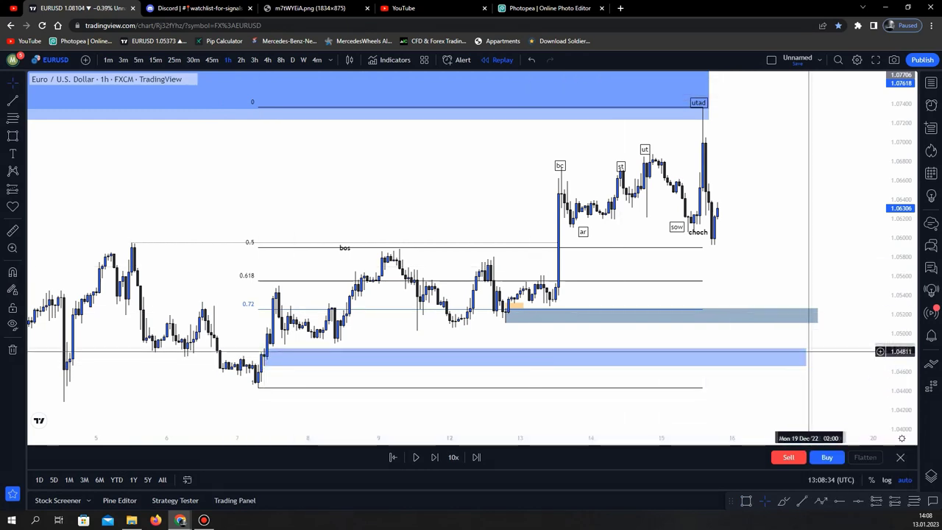
# Extend the lower demand rectangle further right and apply the blue poi template to the upper demand rectangle.
pyautogui.moveTo(805, 357); pyautogui.dragTo(879, 357)
pyautogui.rightClick(816, 322)
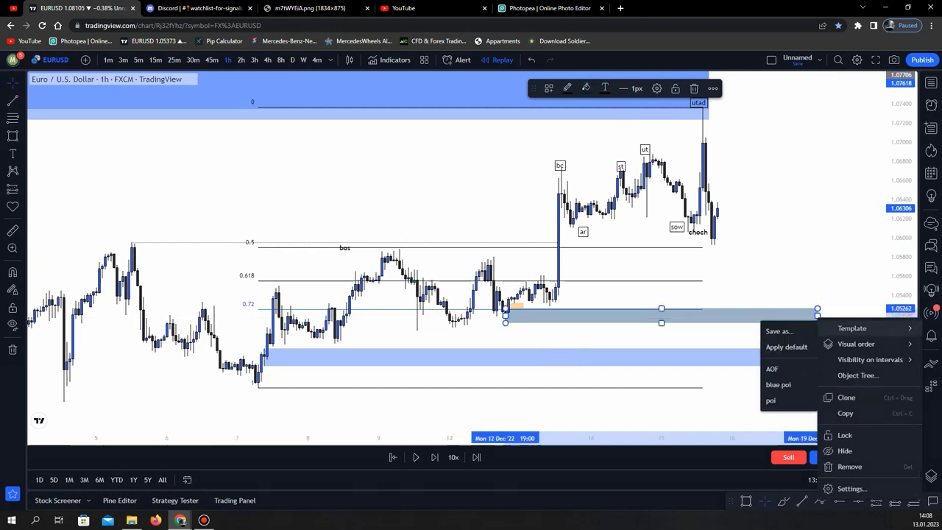
pyautogui.click(778, 384)
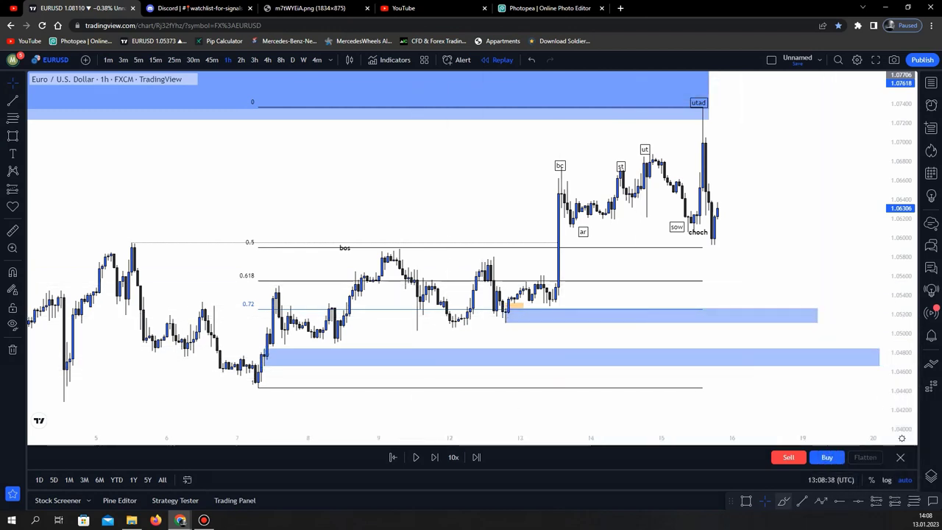
# Add a small rectangle between 1.04842 and 1.04860 on top of the lower demand zone at 7 December 09:00, using the AOF template.
pyautogui.click(746, 501)
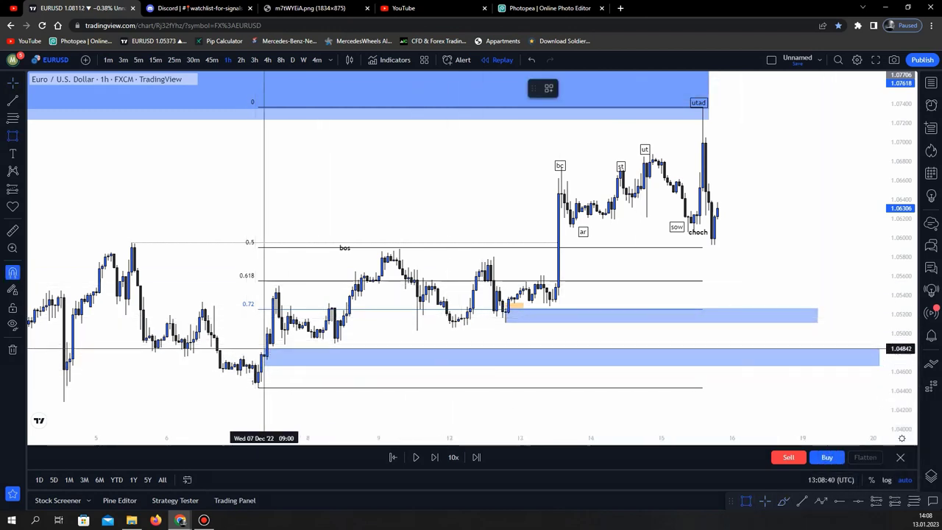
pyautogui.rightClick(269, 347)
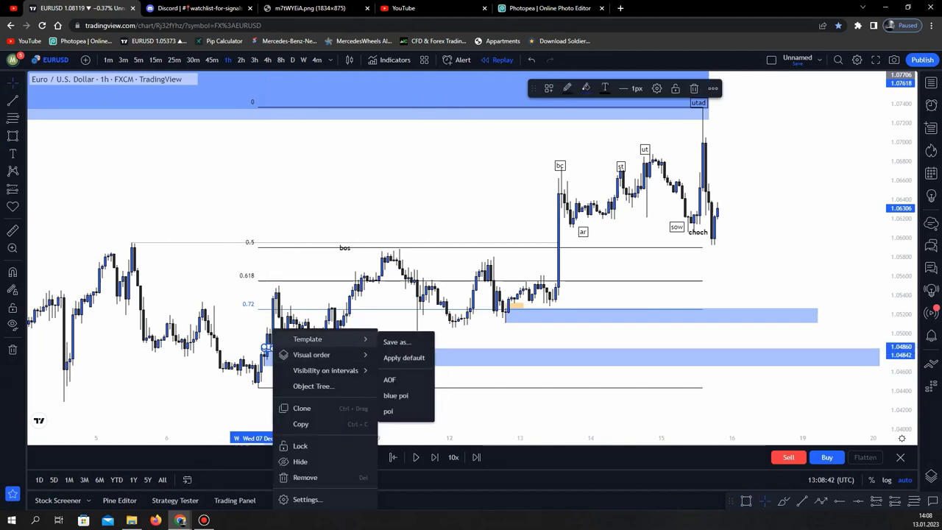
pyautogui.click(390, 379)
pyautogui.rightClick(794, 220)
pyautogui.click(743, 228)
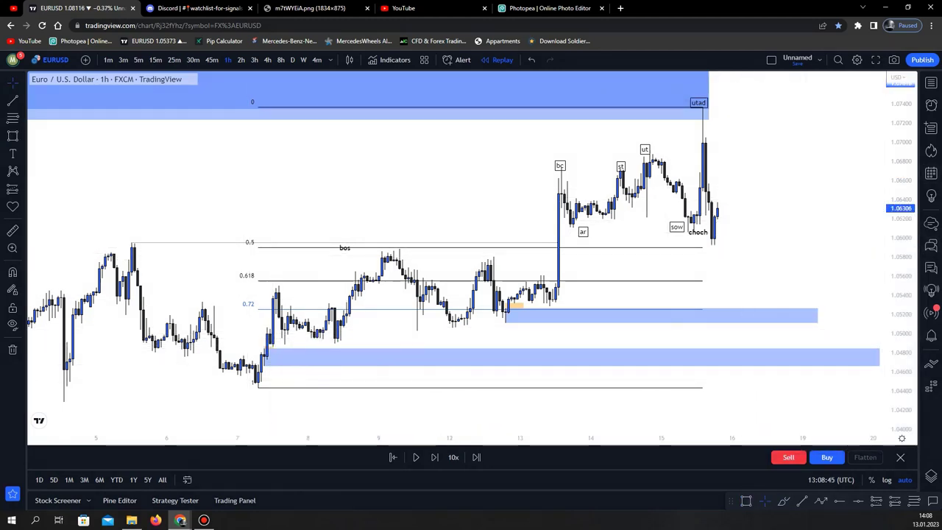
# Extend the upper demand rectangle so its right end lines up with the lower one.
pyautogui.moveTo(827, 254); pyautogui.dragTo(774, 250)
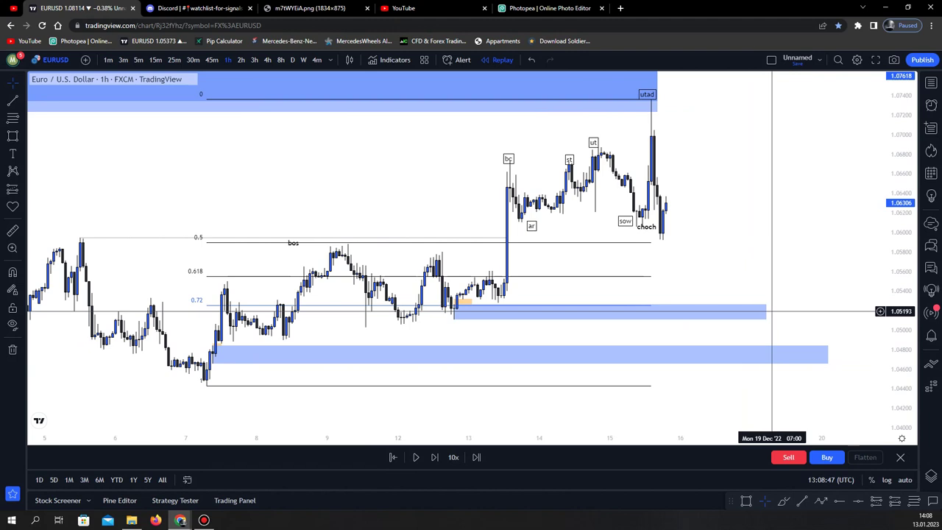
pyautogui.moveTo(772, 312); pyautogui.dragTo(815, 312)
pyautogui.moveTo(830, 278); pyautogui.dragTo(779, 297)
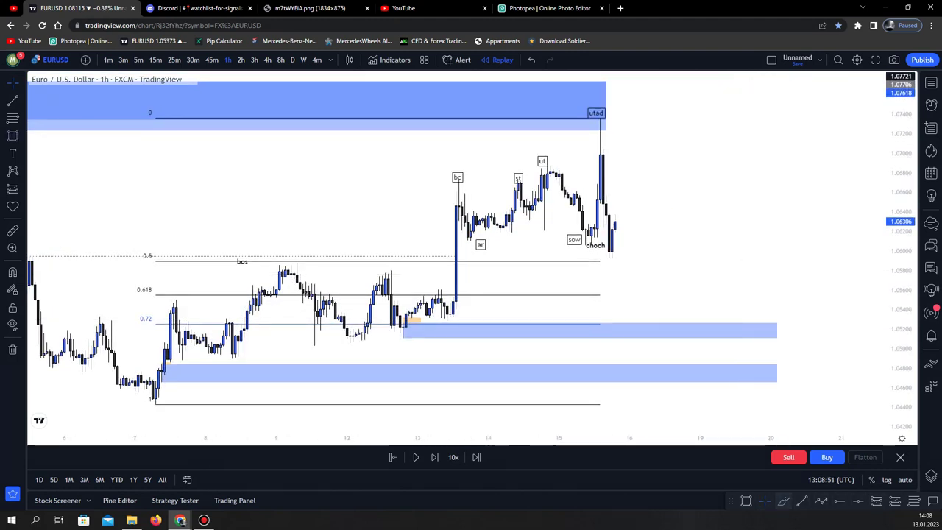
# Handwrite a red 1 beside the upper demand zone and a red 2 beside the lower demand zone.
pyautogui.click(783, 501)
pyautogui.moveTo(779, 322); pyautogui.dragTo(791, 329)
pyautogui.moveTo(784, 367); pyautogui.dragTo(799, 370)
# Sketch red levels from the 15 December high and candle body plus a price path, and undo these strokes.
pyautogui.moveTo(602, 155); pyautogui.dragTo(698, 159)
pyautogui.moveTo(599, 116); pyautogui.dragTo(679, 123)
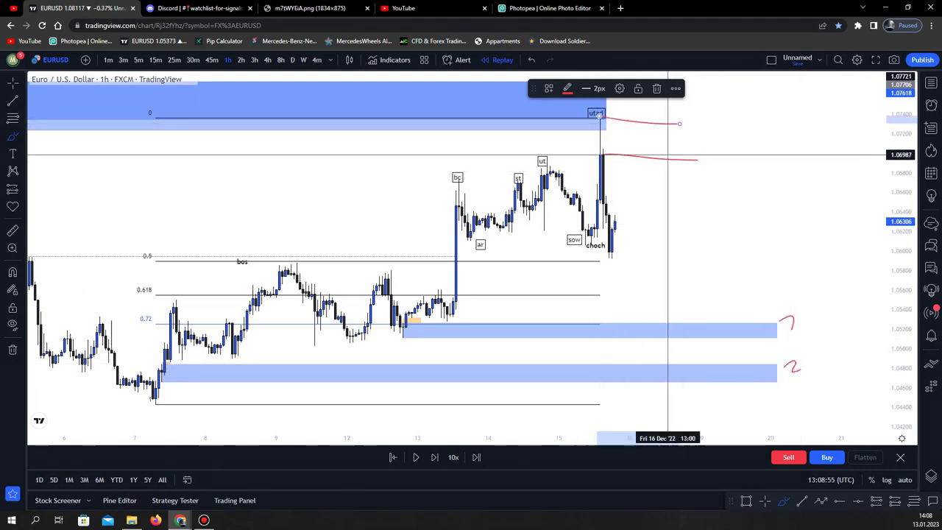
pyautogui.moveTo(612, 250)
pyautogui.mouseDown()
pyautogui.moveTo(673, 197)
pyautogui.moveTo(729, 228)
pyautogui.moveTo(759, 365)
pyautogui.moveTo(815, 83)
pyautogui.mouseUp()
pyautogui.hotkey('ctrl', 'z')
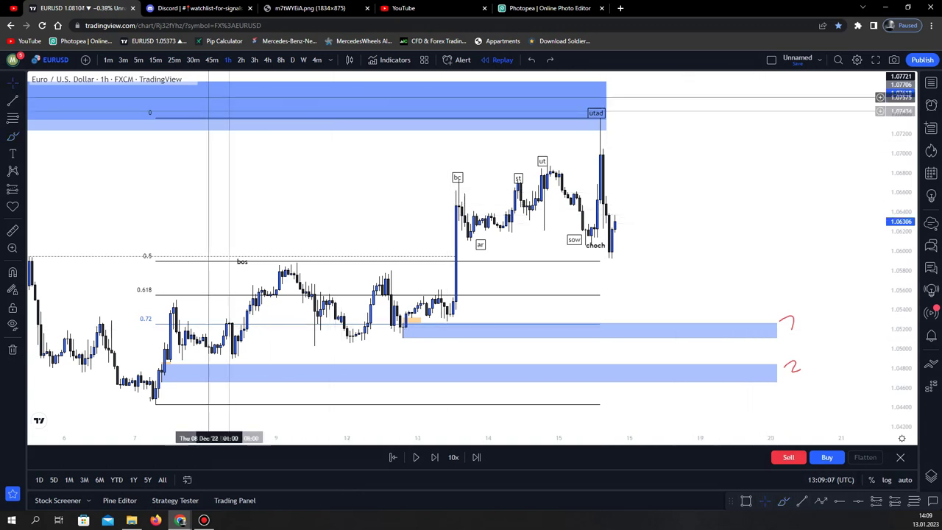
# Draw a supply rectangle on the 15-minute chart from 15 December 14:15, topped at 1.07363, and move the utad label beside the high.
pyautogui.click(193, 60)
pyautogui.moveTo(647, 152); pyautogui.dragTo(534, 170)
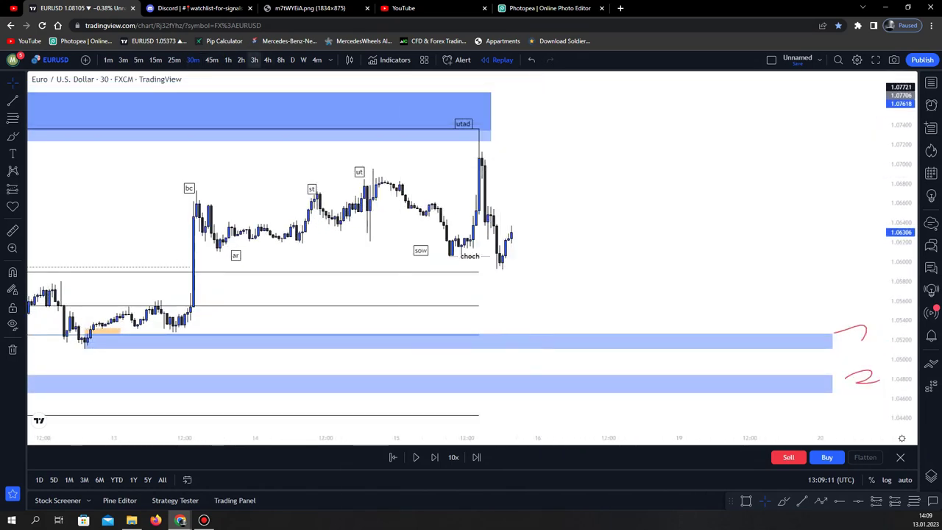
pyautogui.click(155, 60)
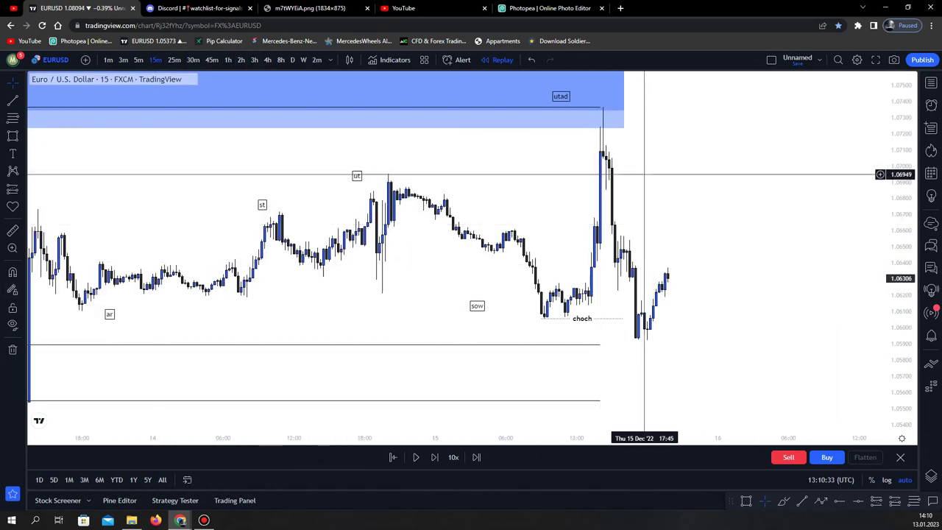
pyautogui.moveTo(625, 166); pyautogui.dragTo(574, 171)
pyautogui.press('ctrl')
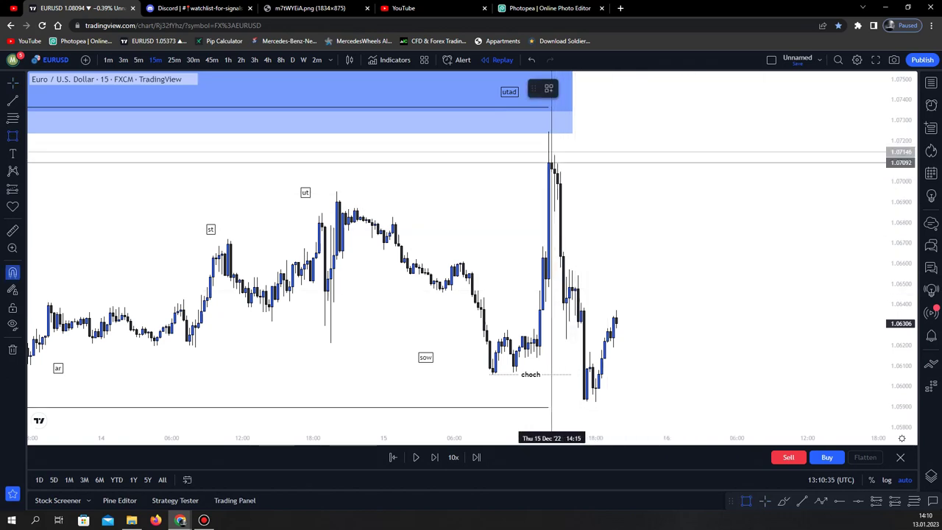
pyautogui.moveTo(551, 135); pyautogui.dragTo(884, 177)
pyautogui.click(656, 248)
pyautogui.scroll(-2, 768, 275)
pyautogui.moveTo(900, 236); pyautogui.dragTo(900, 287)
pyautogui.moveTo(665, 237); pyautogui.dragTo(627, 245)
pyautogui.moveTo(528, 144); pyautogui.dragTo(538, 159)
# Extend the new supply rectangle to 16 December 2022 21:00 and apply the blue poi template.
pyautogui.moveTo(831, 165); pyautogui.dragTo(854, 165)
pyautogui.rightClick(854, 165)
pyautogui.moveTo(876, 179)
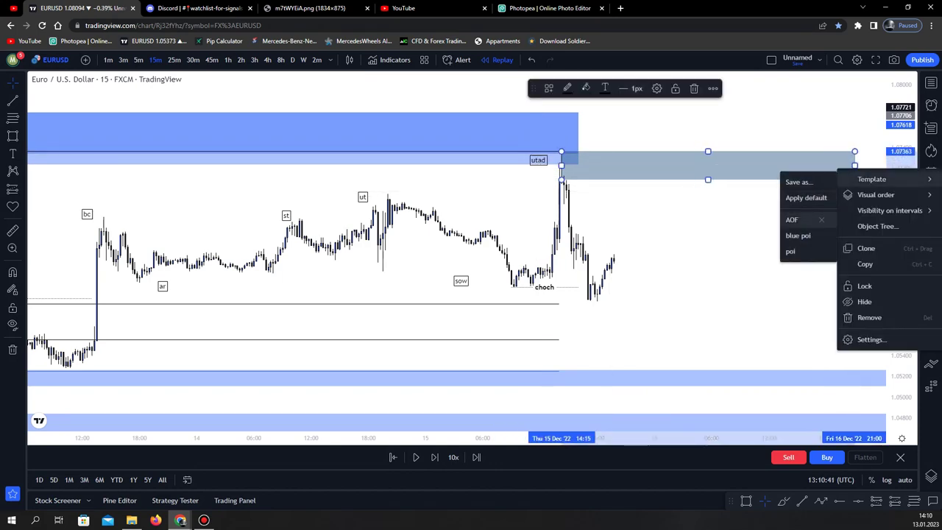
pyautogui.click(798, 237)
pyautogui.moveTo(794, 239); pyautogui.dragTo(744, 247)
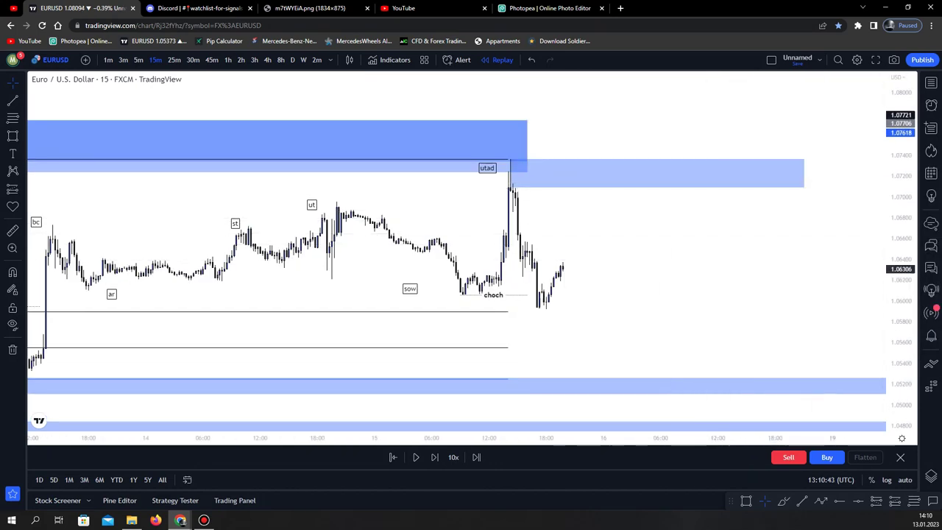
# Extend the choch line's right end to 15 December 17:00 and move the sow label beside the 09:00 low.
pyautogui.moveTo(900, 234); pyautogui.dragTo(900, 199)
pyautogui.scroll(2, 719, 240)
pyautogui.moveTo(645, 264); pyautogui.dragTo(721, 272)
pyautogui.click(529, 309)
pyautogui.moveTo(528, 309); pyautogui.dragTo(540, 311)
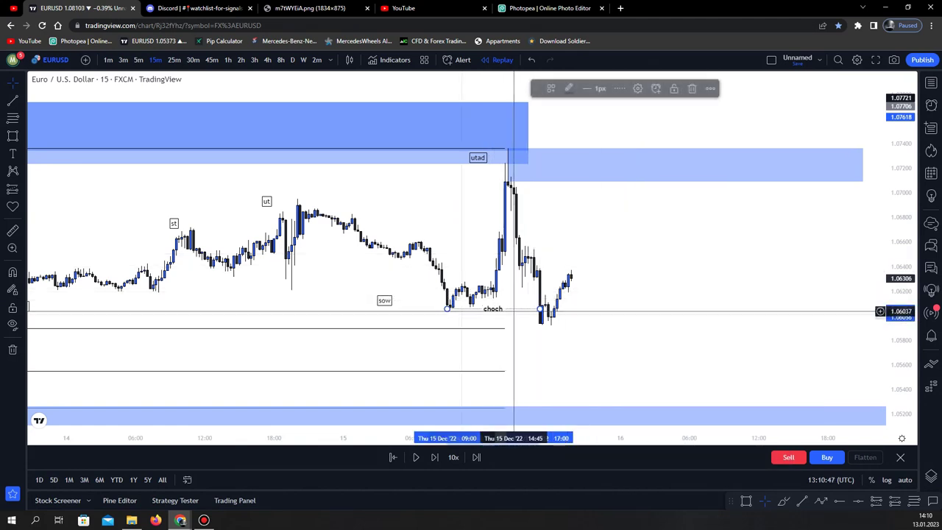
pyautogui.moveTo(399, 300); pyautogui.dragTo(443, 306)
# Move the ut label toward the 14 December swing high and circle it in red, undoing the stroke sketched down to the sow low.
pyautogui.moveTo(273, 201)
pyautogui.mouseDown()
pyautogui.moveTo(305, 193)
pyautogui.moveTo(282, 198)
pyautogui.moveTo(431, 266)
pyautogui.moveTo(452, 308)
pyautogui.mouseUp()
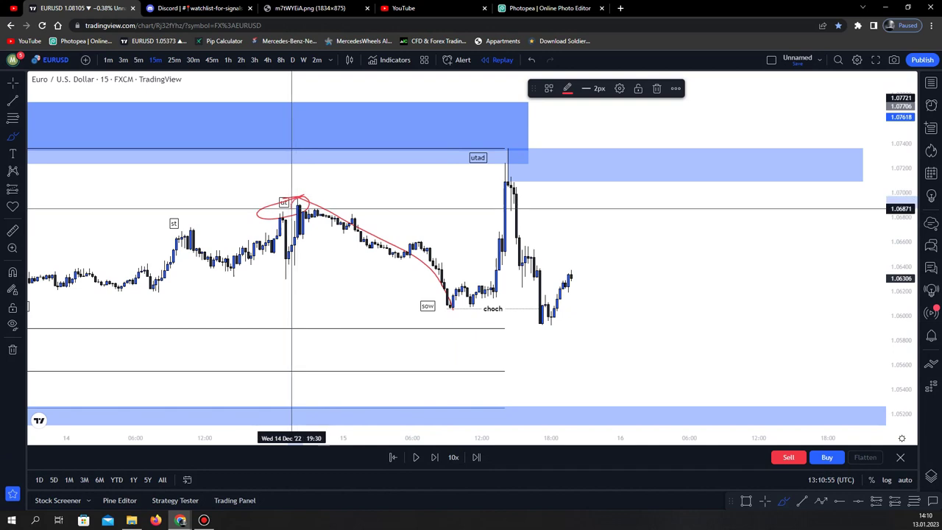
pyautogui.hotkey('ctrl', 'z')
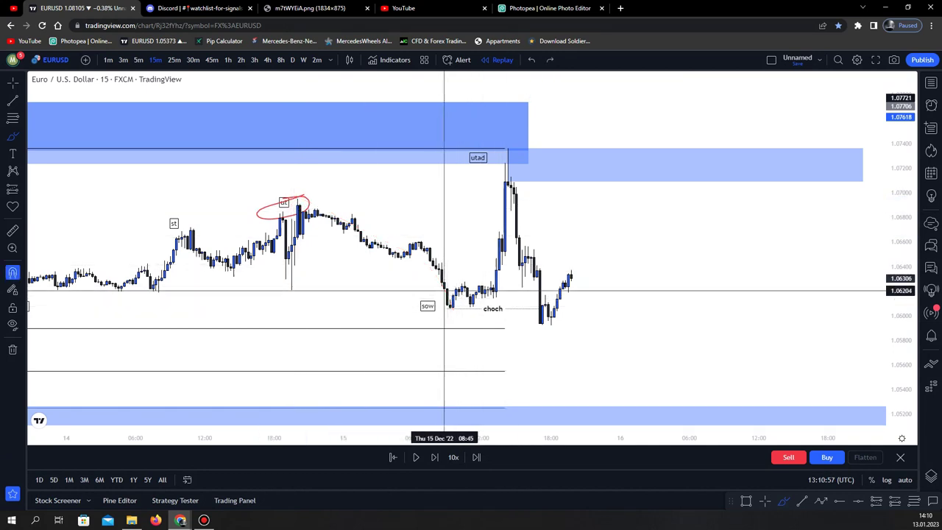
pyautogui.click(765, 501)
pyautogui.moveTo(701, 319); pyautogui.dragTo(607, 324)
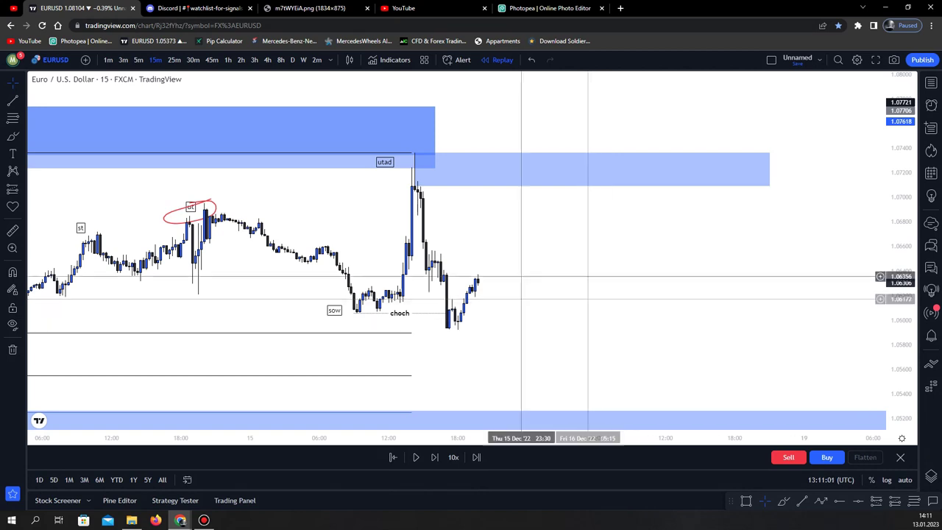
# Switch to the 13-minute timeframe and narrow the 15 December supply rectangle to about 1.0710–1.0715, starting about 14:28.
pyautogui.click(414, 153)
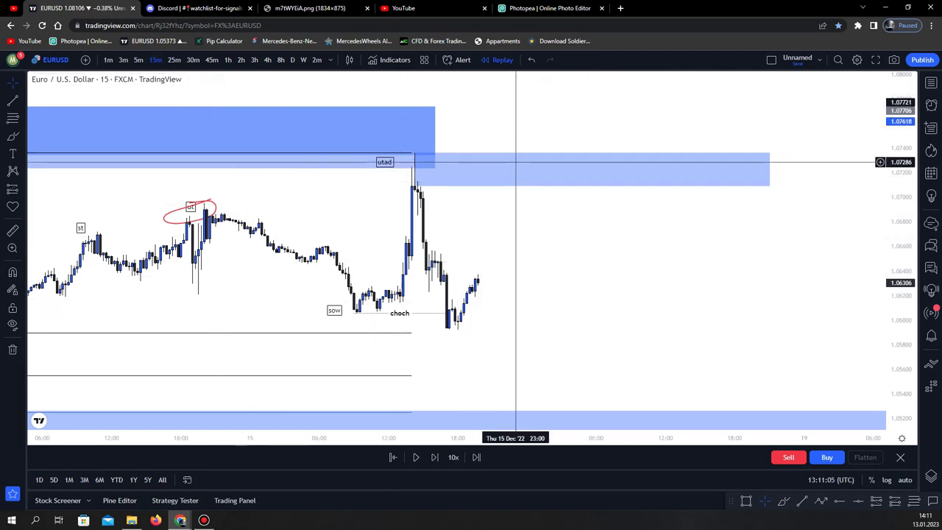
pyautogui.write('13')
pyautogui.press('Return')
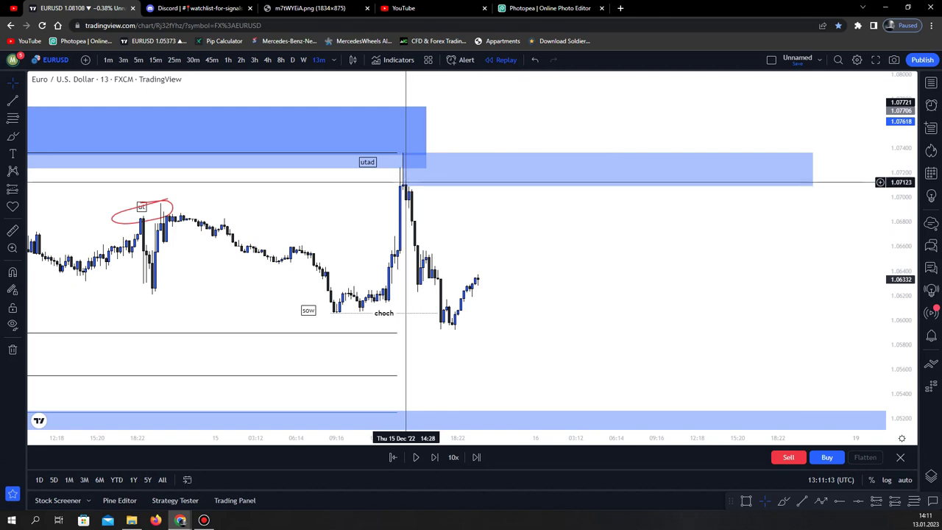
pyautogui.moveTo(404, 187); pyautogui.dragTo(405, 179)
pyautogui.click(508, 144)
# Switch to the 3-minute timeframe and examine the narrowed supply zone below the 15 December high.
pyautogui.write('3')
pyautogui.press('Return')
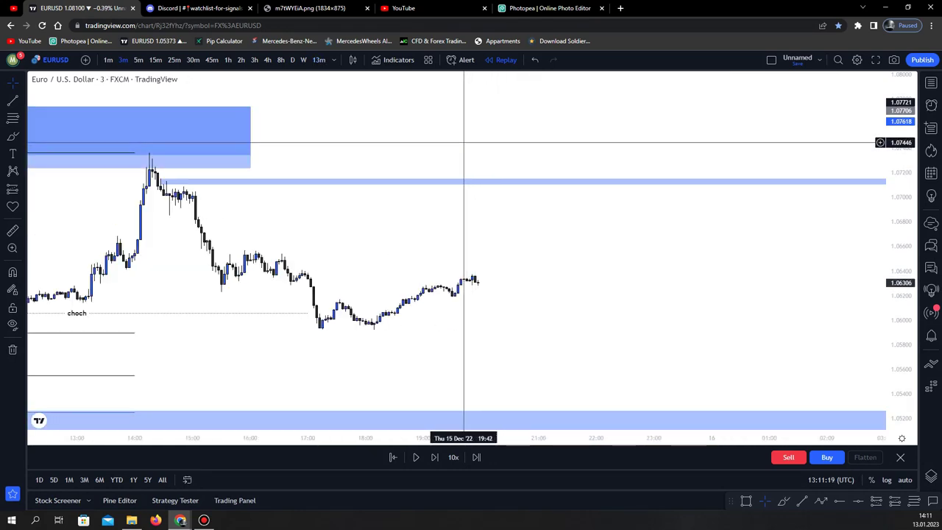
pyautogui.moveTo(422, 139); pyautogui.dragTo(603, 164)
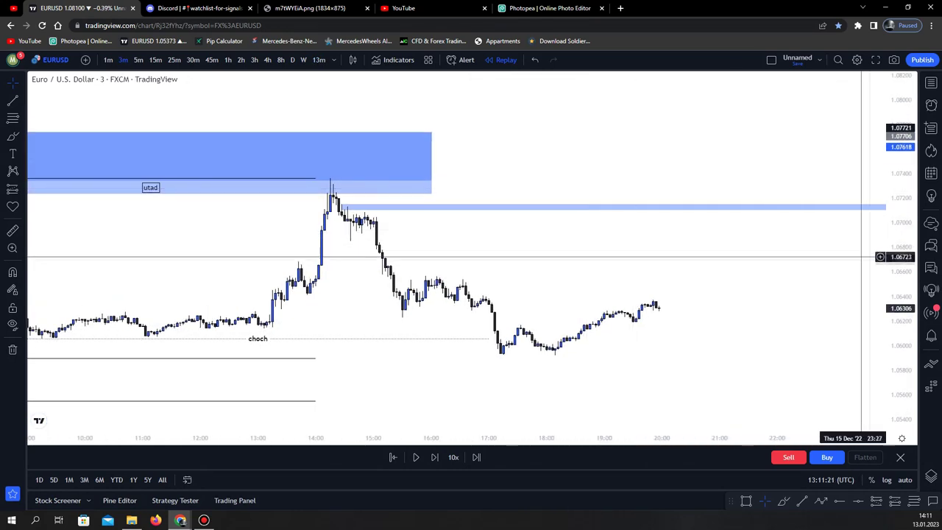
pyautogui.moveTo(901, 324); pyautogui.dragTo(901, 117)
pyautogui.moveTo(480, 182); pyautogui.dragTo(574, 264)
pyautogui.scroll(2, 567, 264)
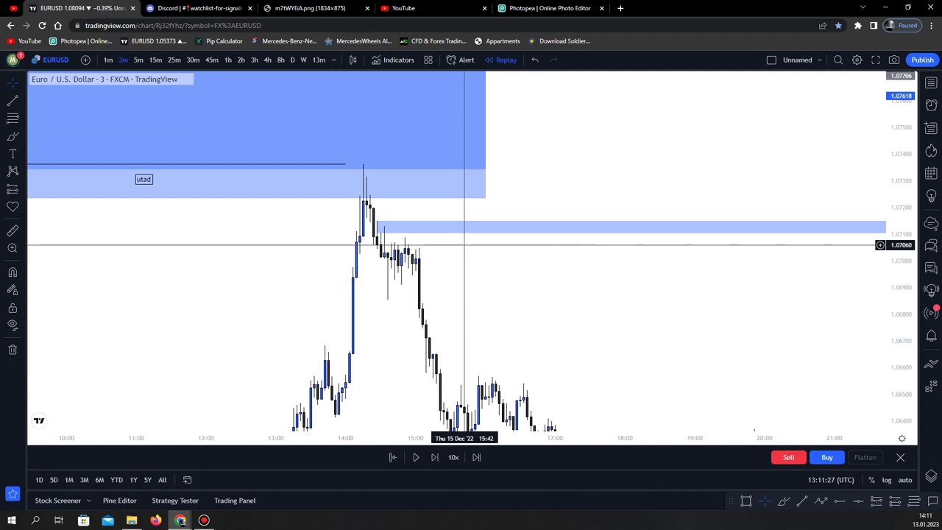
pyautogui.moveTo(467, 246); pyautogui.dragTo(460, 245)
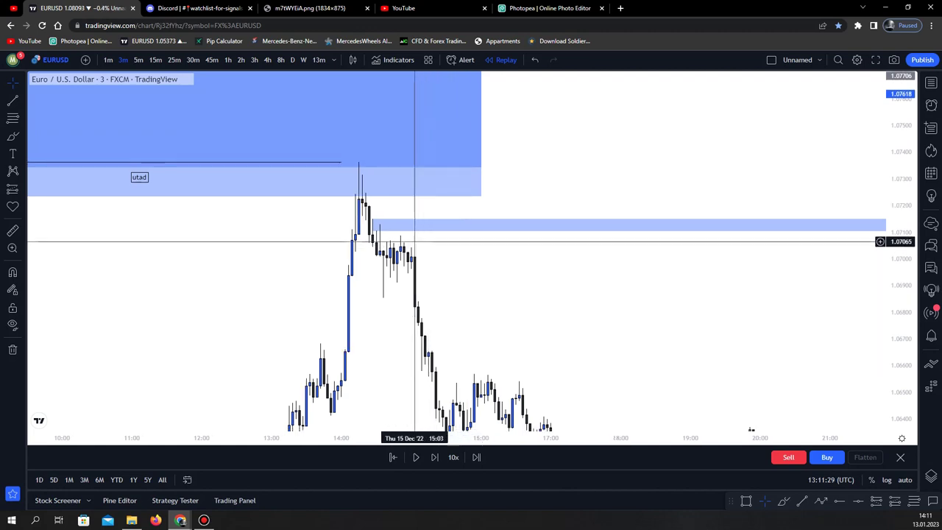
# Return to the 13-minute and 1-hour timeframes and play the replay onward from the 15 December drop.
pyautogui.write('13')
pyautogui.press('Return')
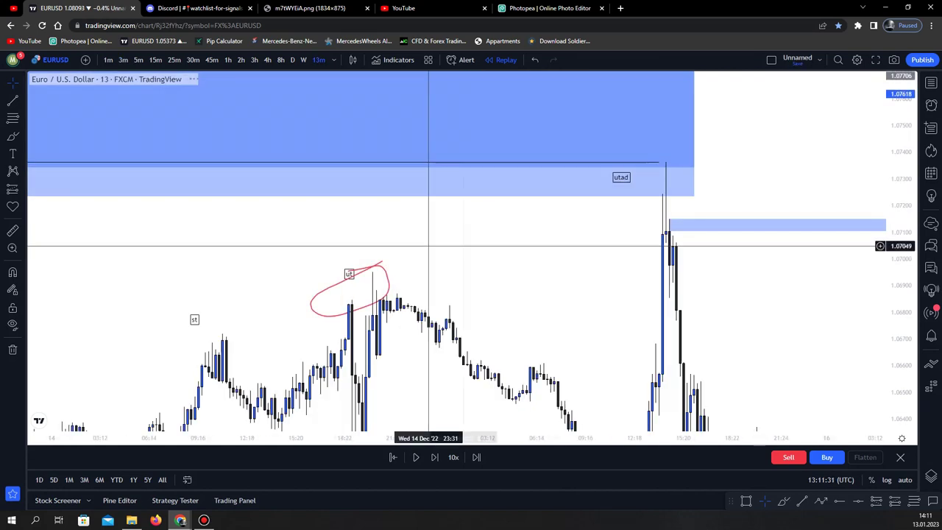
pyautogui.rightClick(738, 183)
pyautogui.click(771, 196)
pyautogui.moveTo(770, 223); pyautogui.dragTo(492, 192)
pyautogui.moveTo(899, 228); pyautogui.dragTo(899, 338)
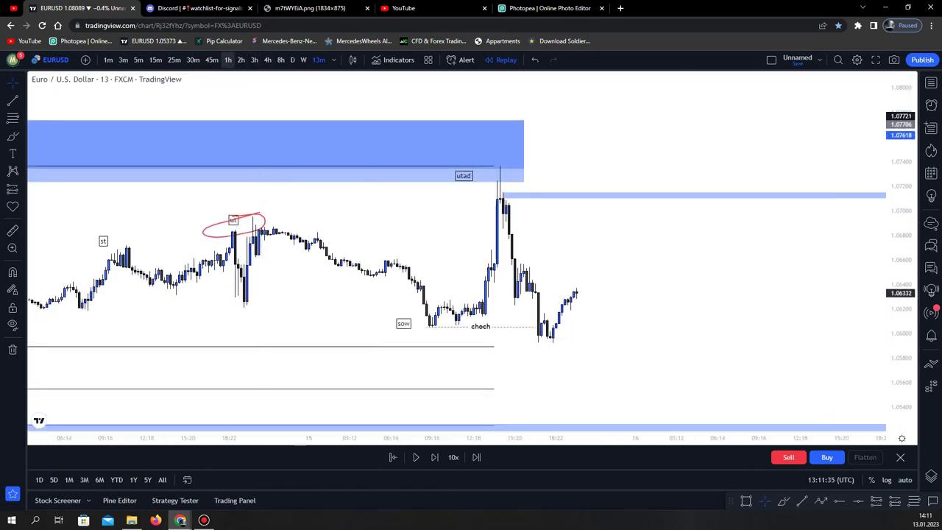
pyautogui.click(228, 61)
pyautogui.moveTo(654, 142); pyautogui.dragTo(640, 141)
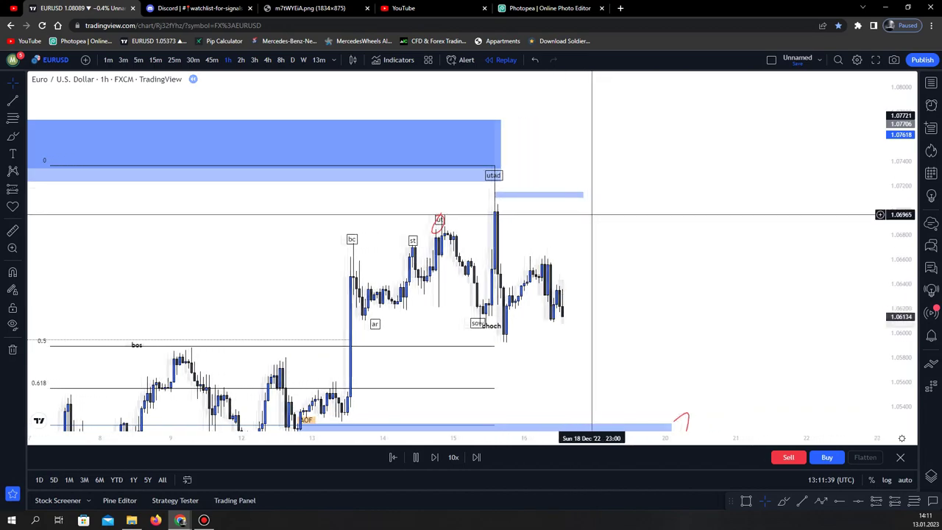
# Switch to the 4-hour timeframe, play the replay to about 23 December, and stop it there.
pyautogui.write('4h')
pyautogui.press('Return')
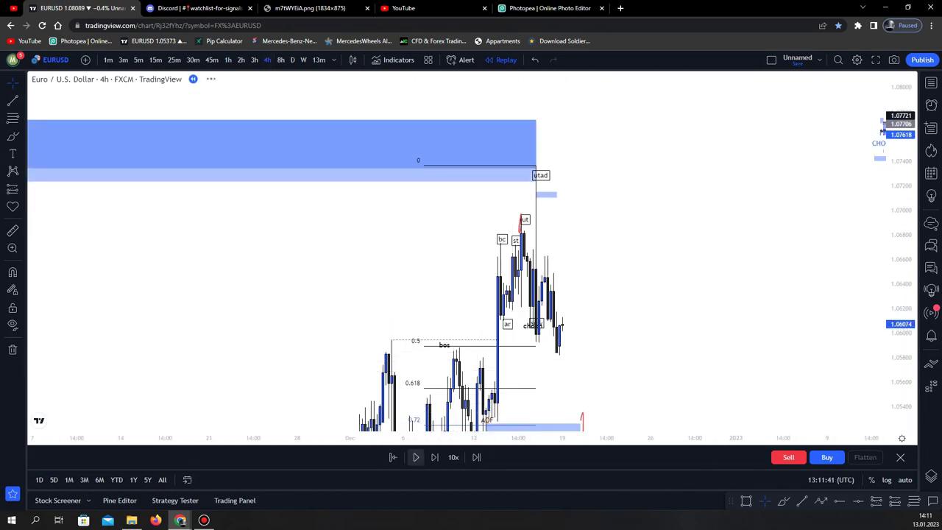
pyautogui.rightClick(638, 196)
pyautogui.click(658, 200)
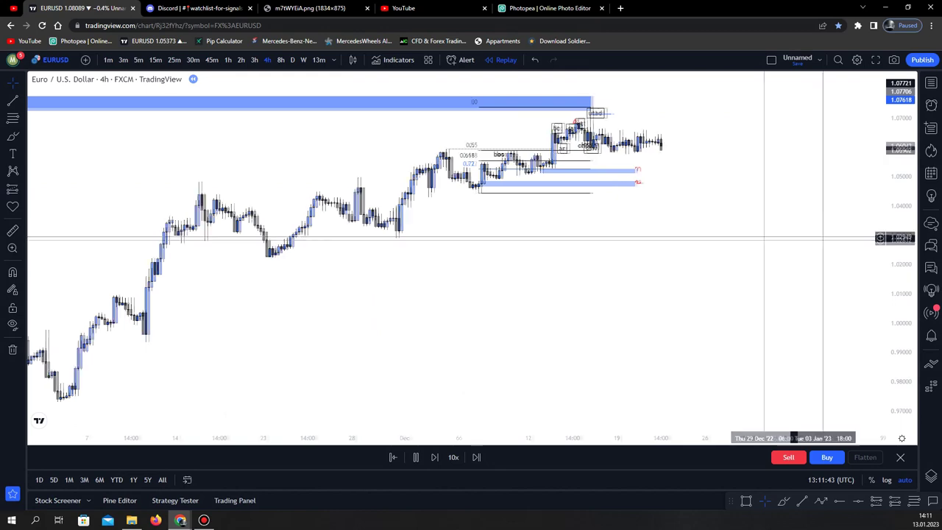
pyautogui.click(415, 457)
pyautogui.moveTo(900, 353); pyautogui.dragTo(900, 188)
pyautogui.moveTo(743, 147); pyautogui.dragTo(684, 395)
pyautogui.moveTo(900, 301); pyautogui.dragTo(900, 186)
pyautogui.moveTo(616, 244); pyautogui.dragTo(708, 235)
pyautogui.scroll(3, 709, 235)
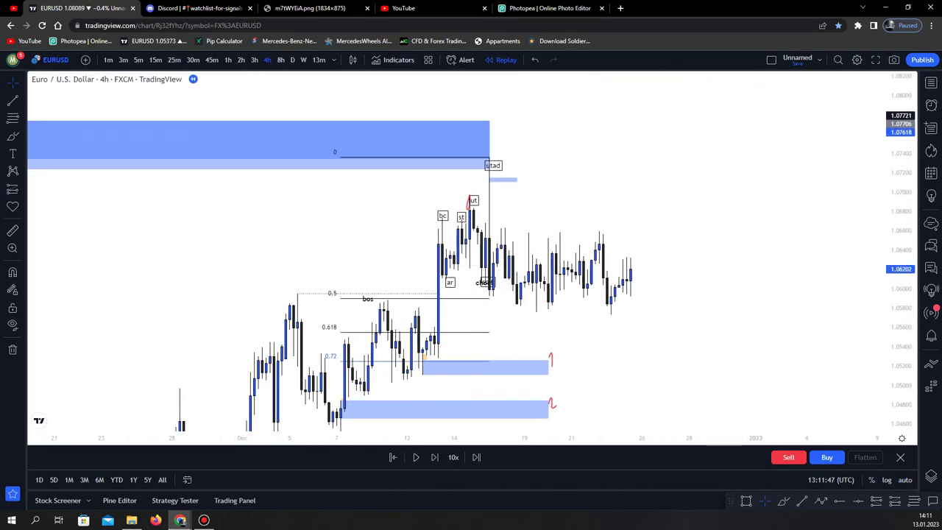
# Draw a trend line over the range highs from 15 December to about 23 December using the liq template.
pyautogui.click(496, 223)
pyautogui.click(626, 233)
pyautogui.rightClick(626, 233)
pyautogui.moveTo(664, 259)
pyautogui.click(743, 331)
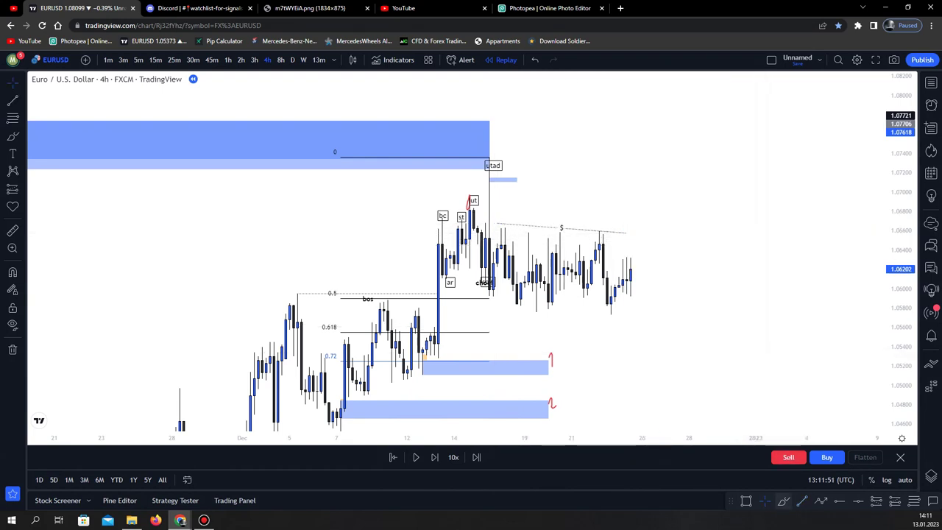
# Draw a trend line under the range lows from 19 December to 28 December 10:00 using the liq template.
pyautogui.click(696, 313)
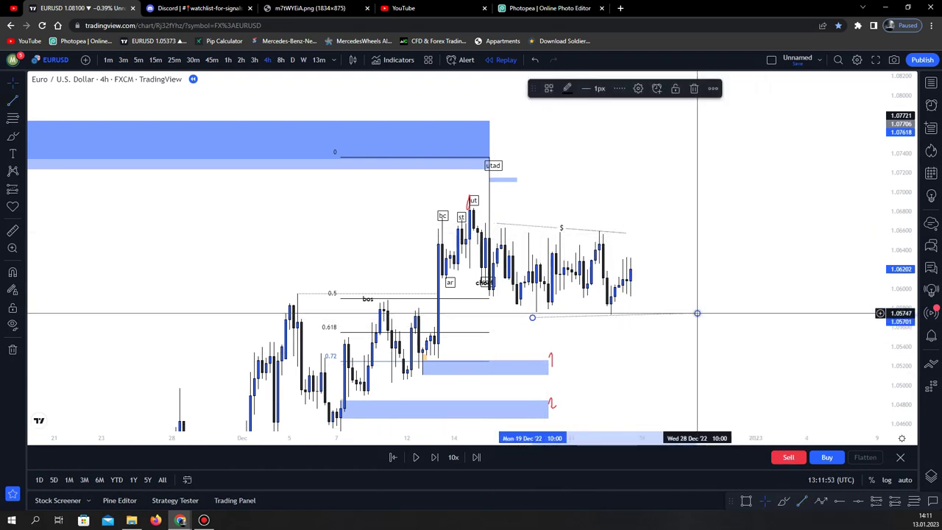
pyautogui.rightClick(697, 313)
pyautogui.click(812, 411)
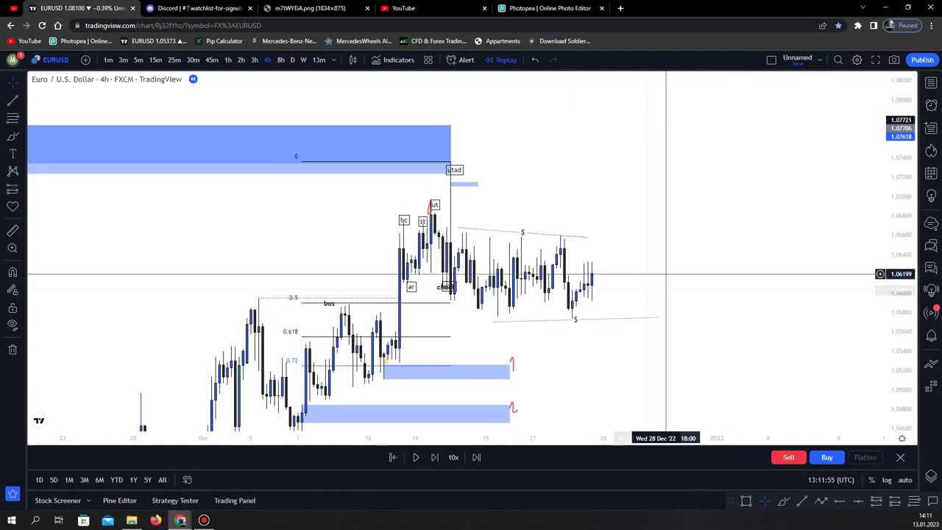
# Advance the 4-hour replay bar by bar from 23 December to about 29 December.
pyautogui.moveTo(592, 280)
pyautogui.mouseDown()
pyautogui.moveTo(677, 200)
pyautogui.moveTo(709, 412)
pyautogui.moveTo(770, 73)
pyautogui.mouseUp()
pyautogui.press('Delete')
pyautogui.click(434, 457)
pyautogui.click(435, 457)
pyautogui.click(435, 457)
pyautogui.click(435, 457)
pyautogui.click(434, 457)
pyautogui.click(434, 457)
pyautogui.click(435, 457)
pyautogui.click(435, 457)
pyautogui.click(434, 457)
pyautogui.click(434, 457)
pyautogui.click(434, 456)
pyautogui.click(434, 457)
pyautogui.click(434, 456)
pyautogui.click(434, 457)
pyautogui.click(434, 457)
# Extend the upper $ line's right end to 28 December 10:00 and advance the replay four bars.
pyautogui.moveTo(505, 237); pyautogui.dragTo(570, 222)
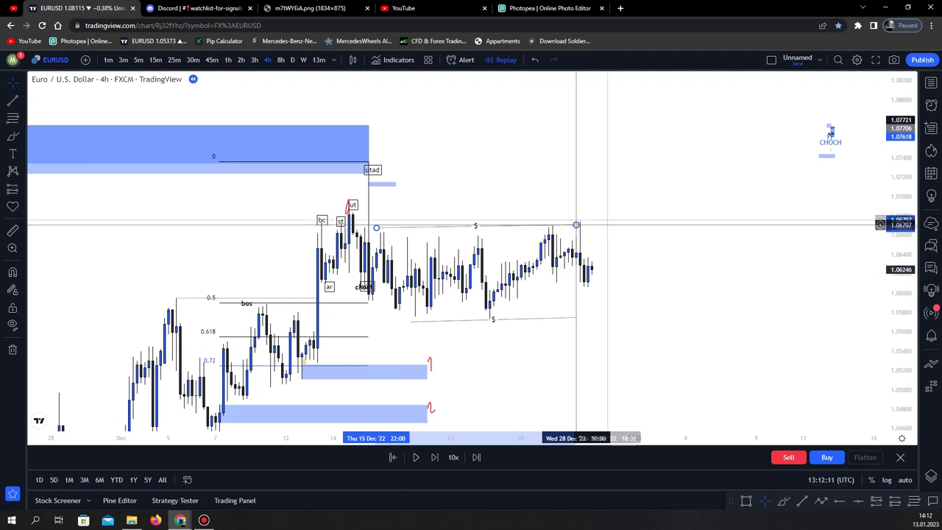
pyautogui.click(505, 308)
pyautogui.click(434, 457)
pyautogui.click(434, 457)
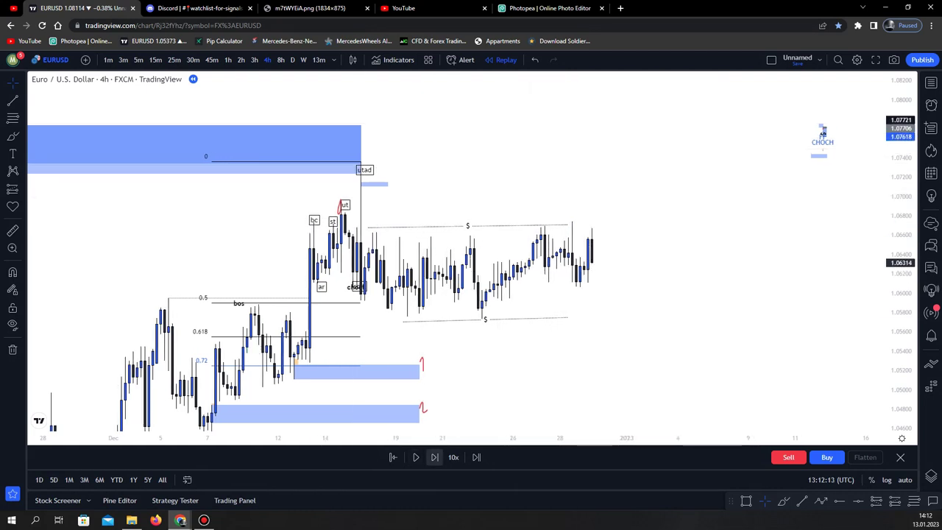
pyautogui.click(434, 457)
pyautogui.click(434, 457)
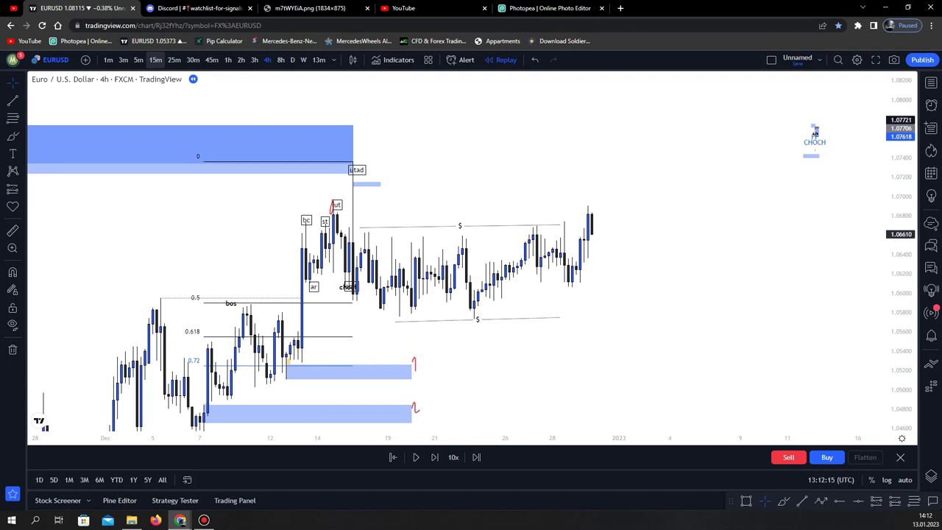
# Switch to the 15-minute timeframe and extend the 15 December supply rectangle to about 30 December 19:00.
pyautogui.write('15')
pyautogui.press('Return')
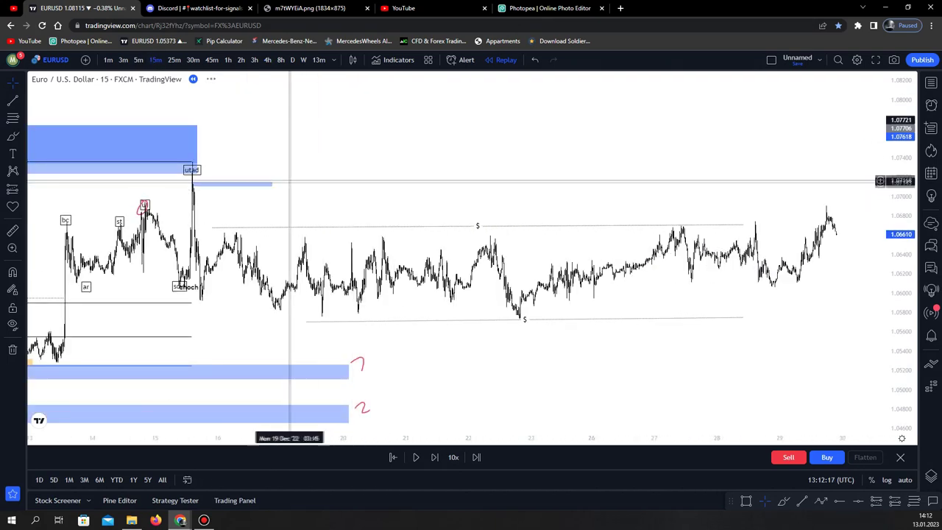
pyautogui.moveTo(272, 184); pyautogui.dragTo(886, 184)
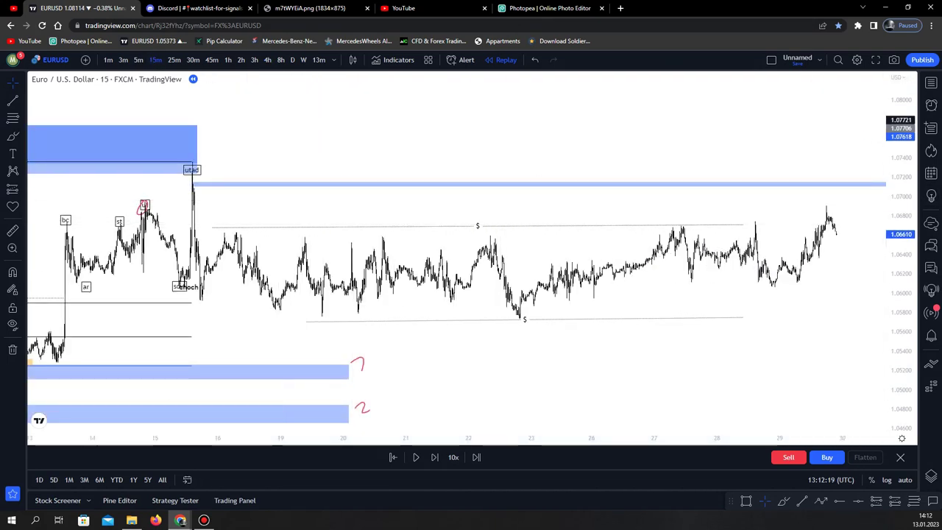
# Play the 15-minute replay through 30 December until price reaches the extended supply zone.
pyautogui.moveTo(902, 360); pyautogui.dragTo(901, 237)
pyautogui.scroll(4, 820, 242)
pyautogui.moveTo(827, 239); pyautogui.dragTo(624, 406)
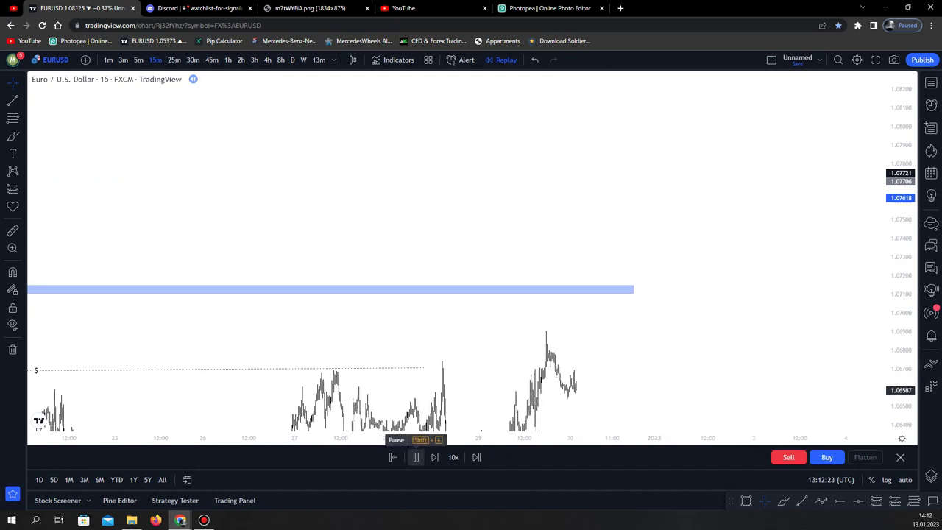
pyautogui.scroll(6, 491, 394)
pyautogui.moveTo(492, 392); pyautogui.dragTo(615, 326)
pyautogui.rightClick(608, 278)
pyautogui.moveTo(576, 285); pyautogui.dragTo(614, 282)
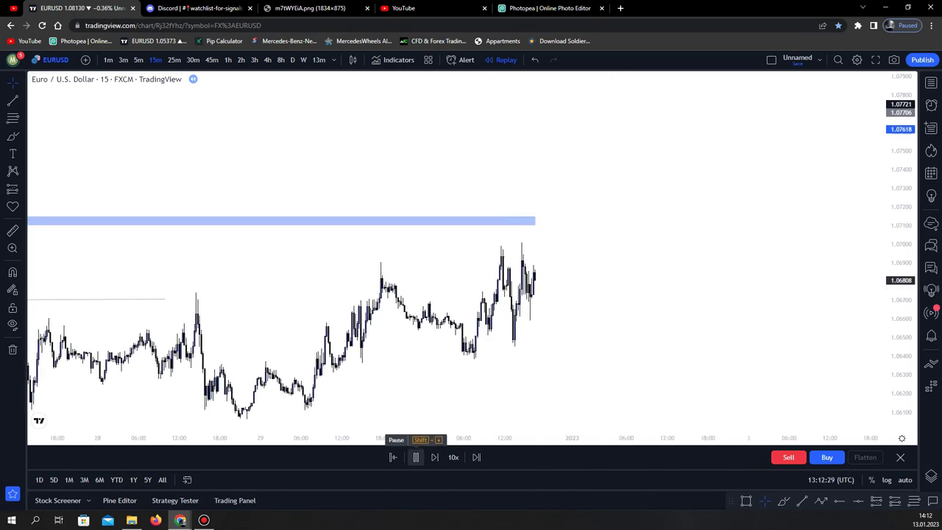
# Examine the 30 December price reaction at the supply zone on the 1-minute, 3-minute and 5-minute timeframes.
pyautogui.click(108, 59)
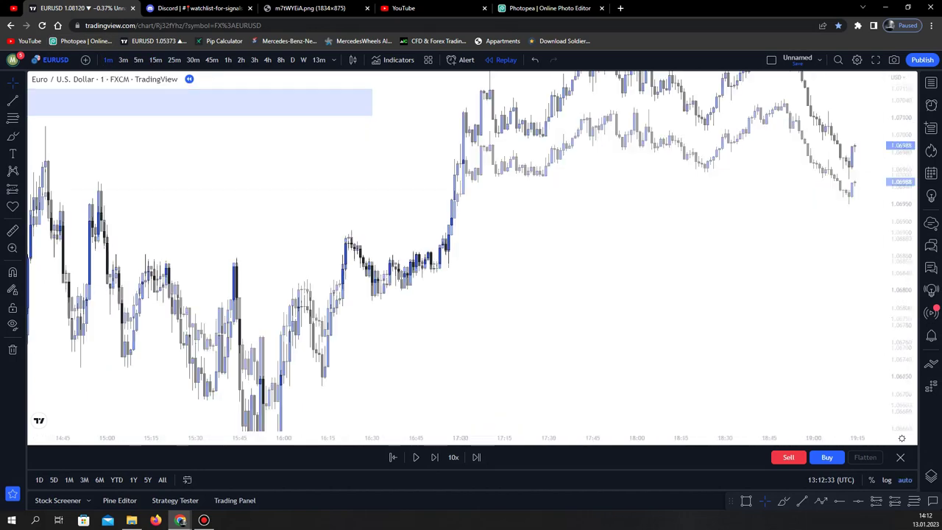
pyautogui.moveTo(216, 273); pyautogui.dragTo(637, 273)
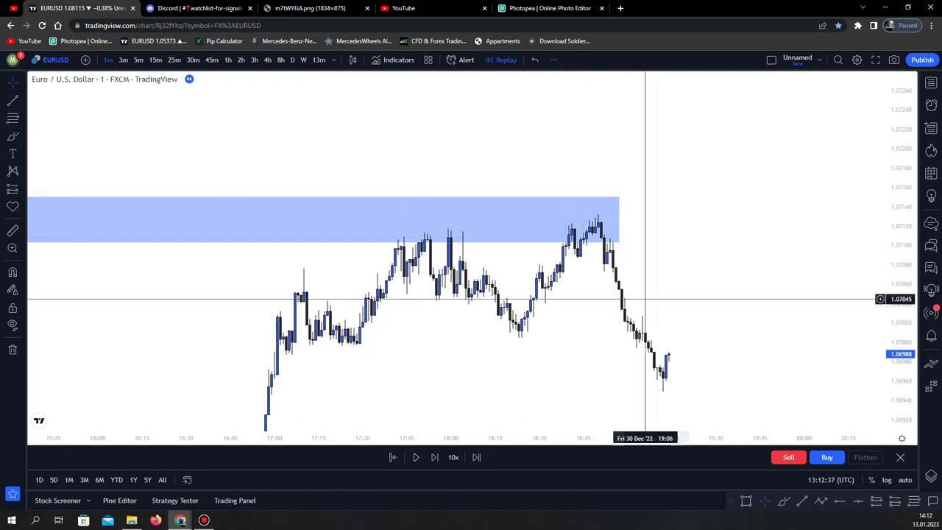
pyautogui.click(123, 59)
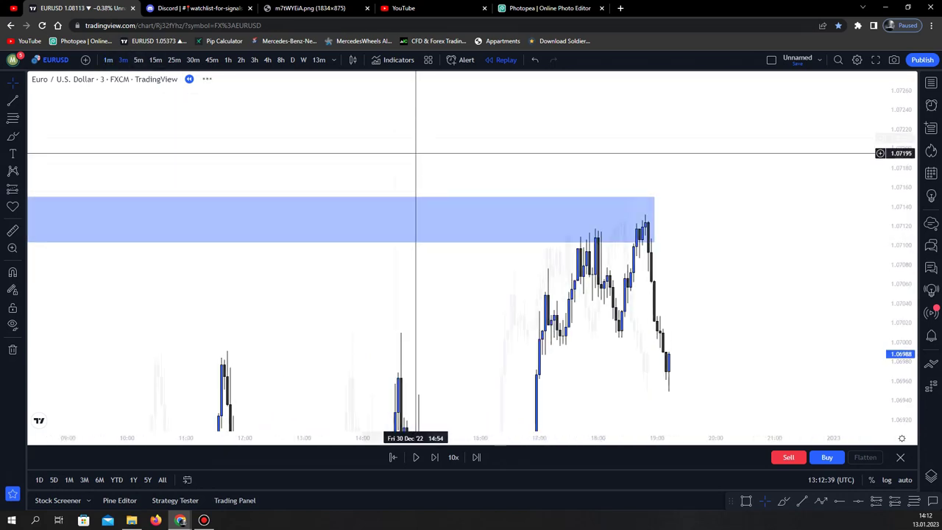
pyautogui.click(139, 60)
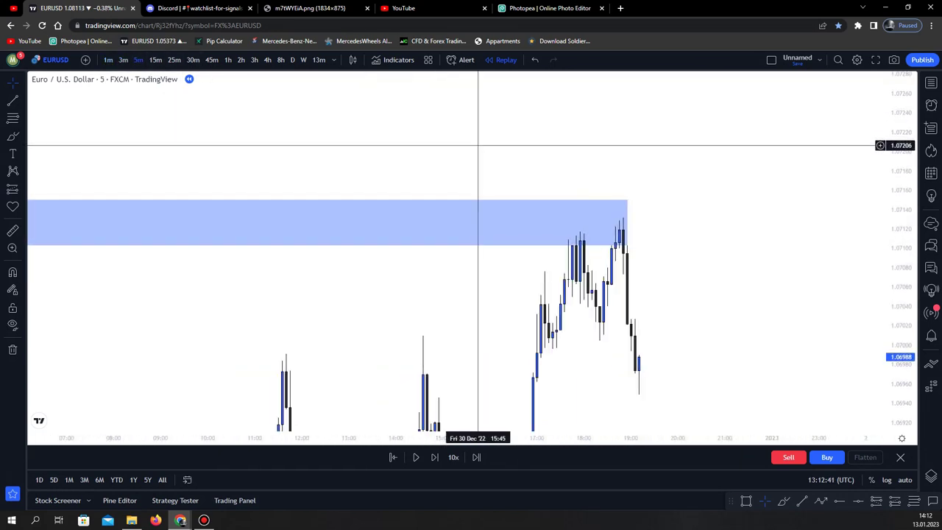
pyautogui.scroll(2, 505, 138)
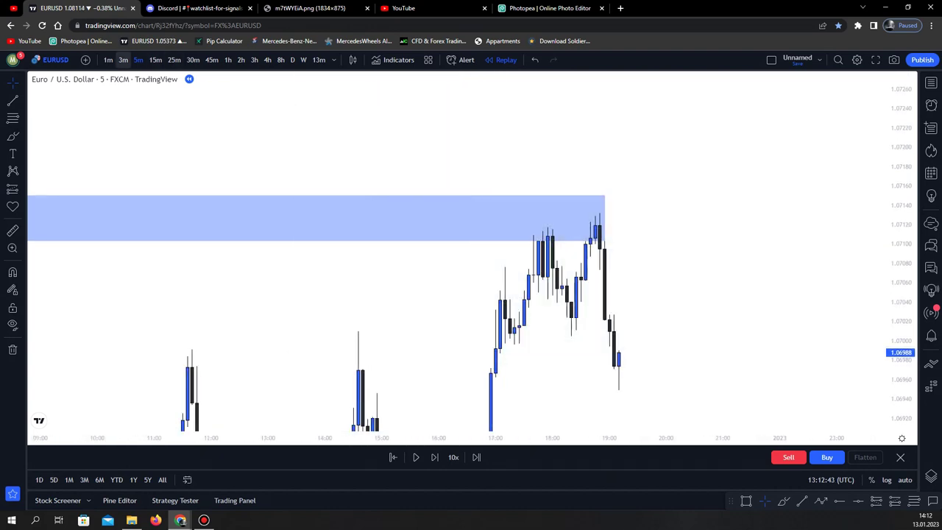
pyautogui.click(123, 60)
pyautogui.scroll(2, 463, 130)
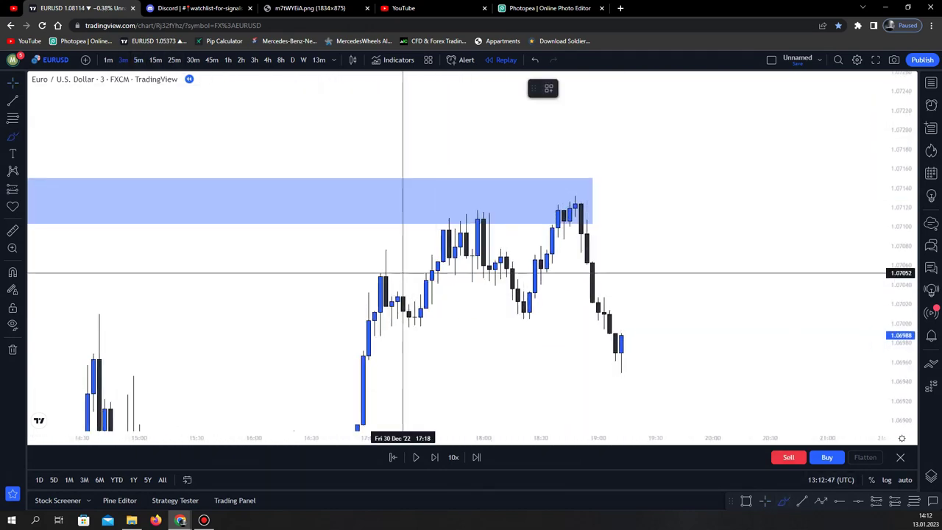
# Review the whole distribution on the 1-hour timeframe and delete the red circle around the ut label.
pyautogui.click(227, 59)
pyautogui.hotkey('alt', 'r')
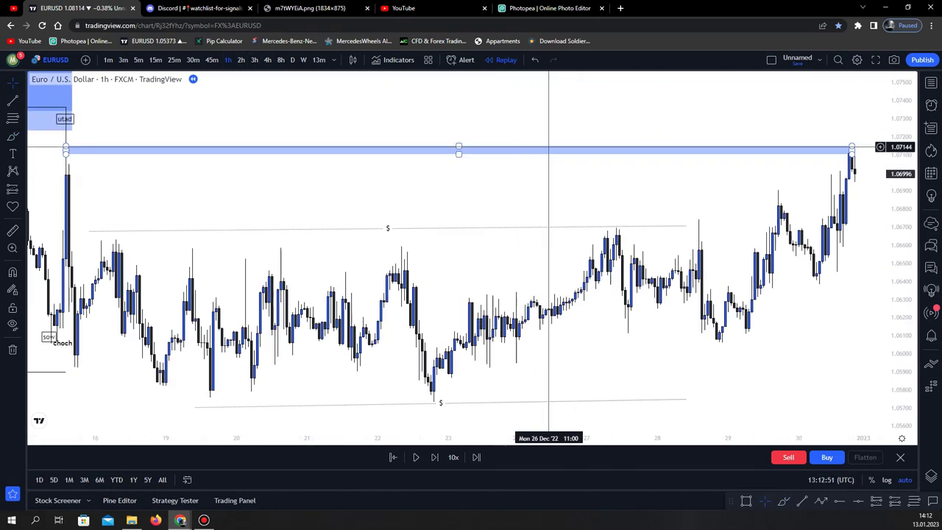
pyautogui.scroll(-5, 541, 153)
pyautogui.moveTo(483, 177); pyautogui.dragTo(615, 204)
pyautogui.scroll(2, 442, 184)
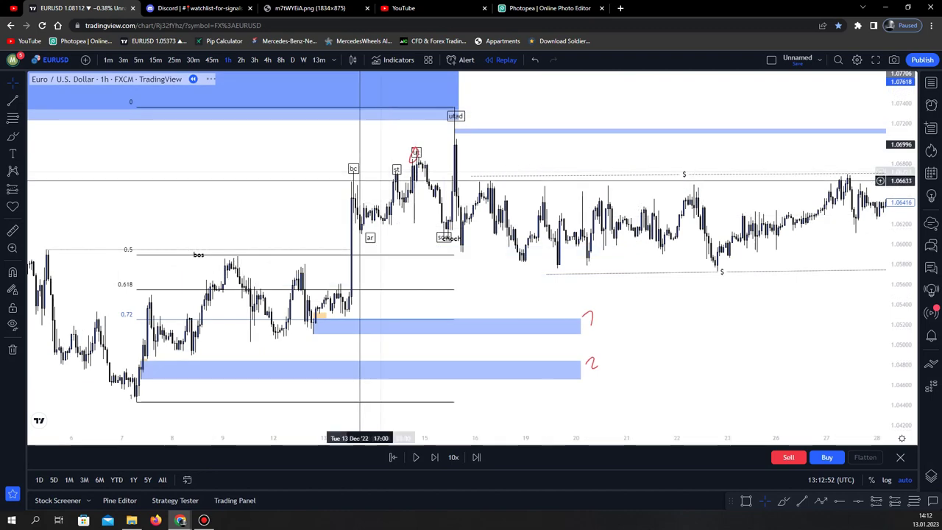
pyautogui.click(411, 160)
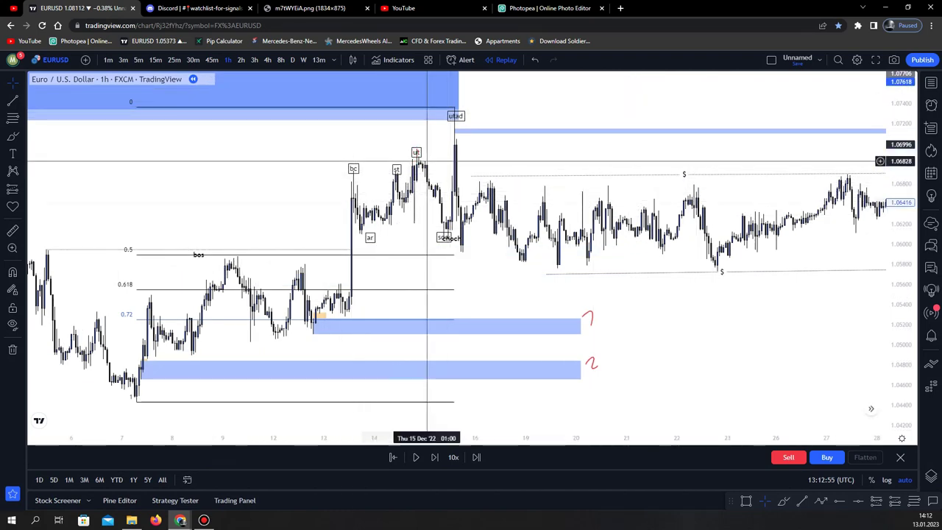
pyautogui.click(870, 408)
# On the 3-minute timeframe, mark the 30 December swing highs and lows at the supply zone with red brush arcs.
pyautogui.click(123, 61)
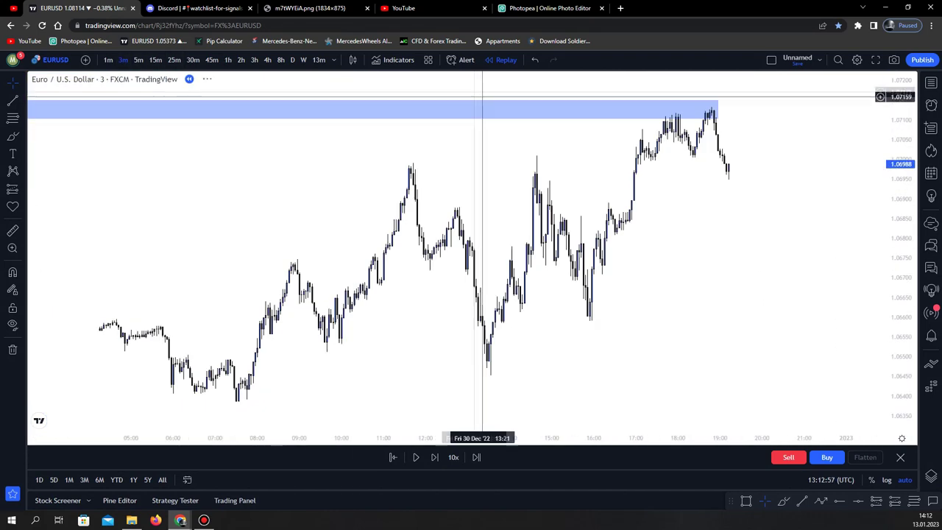
pyautogui.rightClick(747, 118)
pyautogui.click(786, 128)
pyautogui.scroll(5, 504, 358)
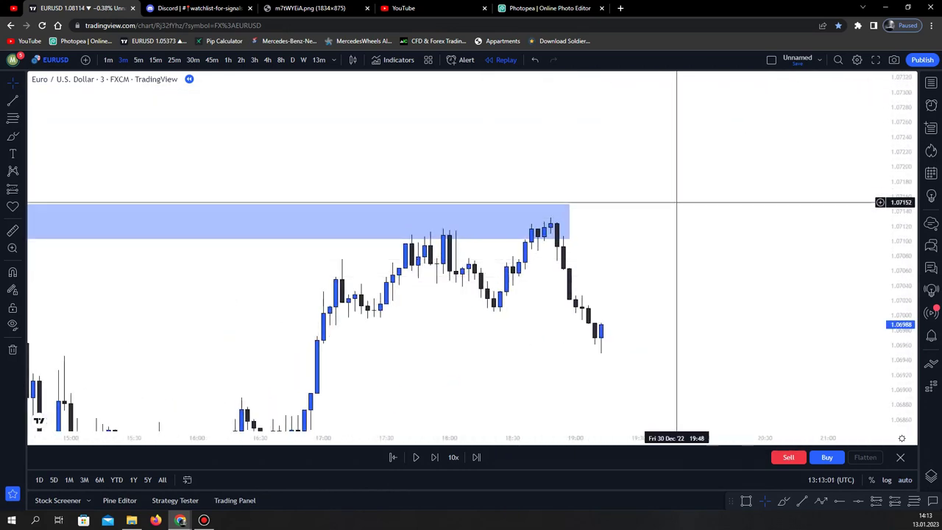
pyautogui.moveTo(675, 198); pyautogui.dragTo(738, 213)
pyautogui.moveTo(386, 280)
pyautogui.mouseDown()
pyautogui.moveTo(399, 269)
pyautogui.moveTo(424, 279)
pyautogui.mouseUp()
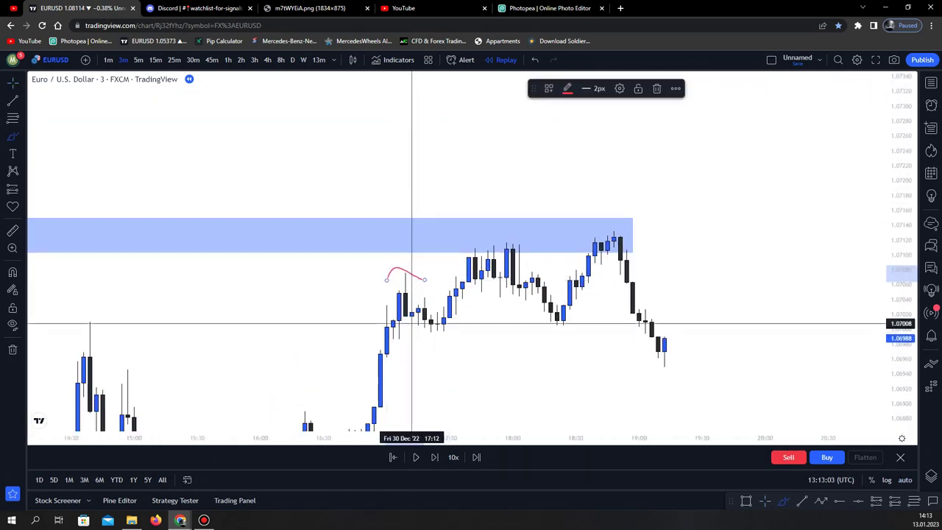
pyautogui.moveTo(411, 333); pyautogui.dragTo(468, 327)
pyautogui.moveTo(463, 252); pyautogui.dragTo(525, 244)
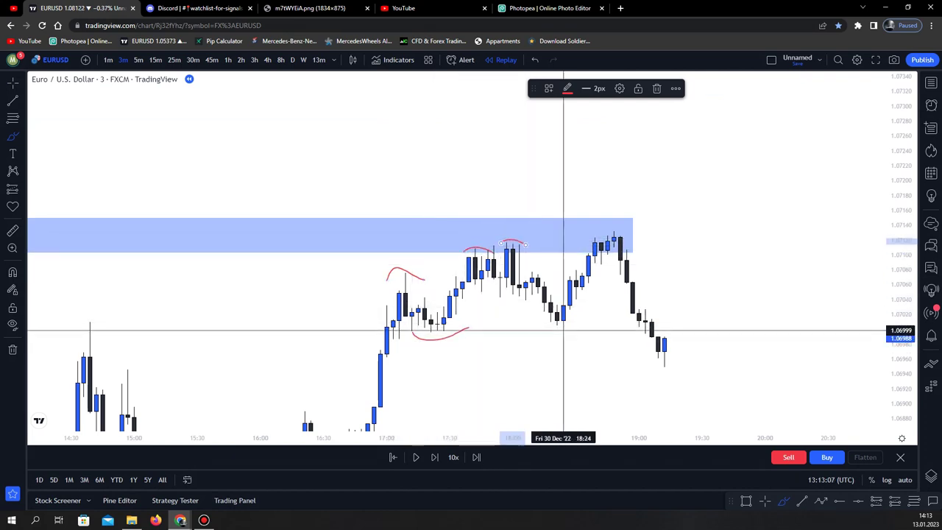
pyautogui.moveTo(545, 324); pyautogui.dragTo(577, 324)
pyautogui.moveTo(589, 237)
pyautogui.mouseDown()
pyautogui.moveTo(611, 222)
pyautogui.moveTo(632, 236)
pyautogui.mouseUp()
# Draw a trend line at 1.07005 from the 30 December 18:21 low to 19:03 and label it choch.
pyautogui.click(802, 501)
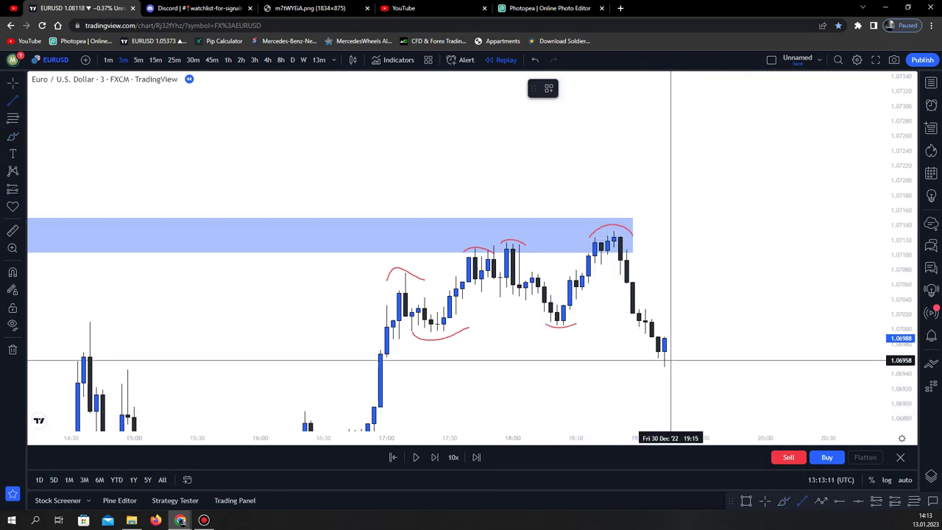
pyautogui.rightClick(644, 325)
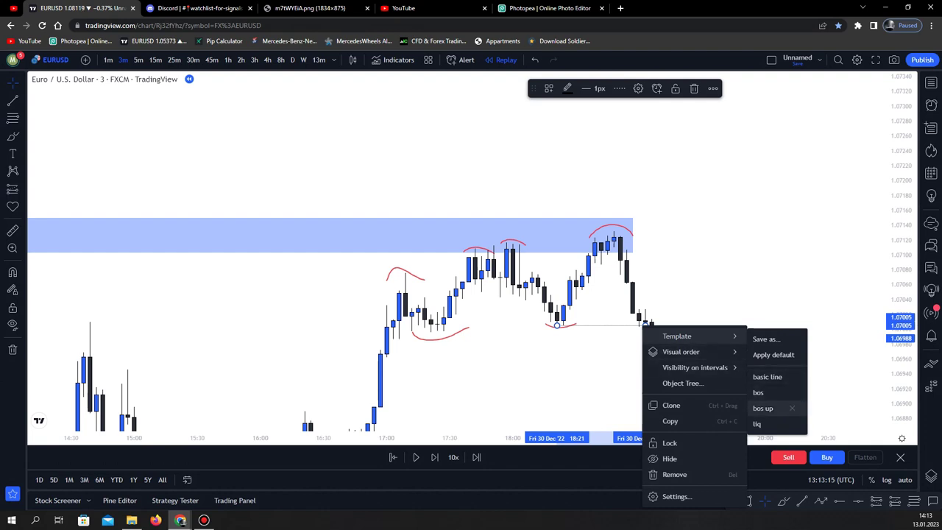
pyautogui.click(626, 343)
pyautogui.doubleClick(645, 325)
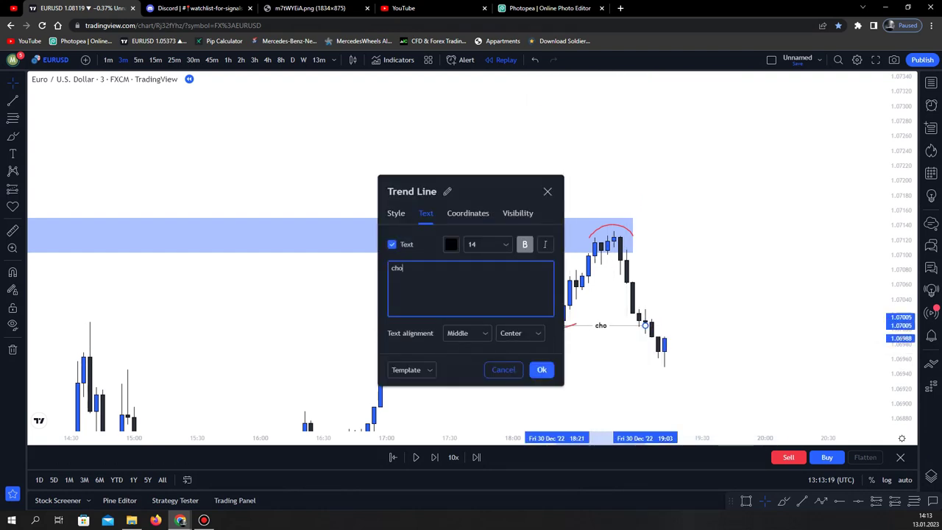
pyautogui.write('choch')
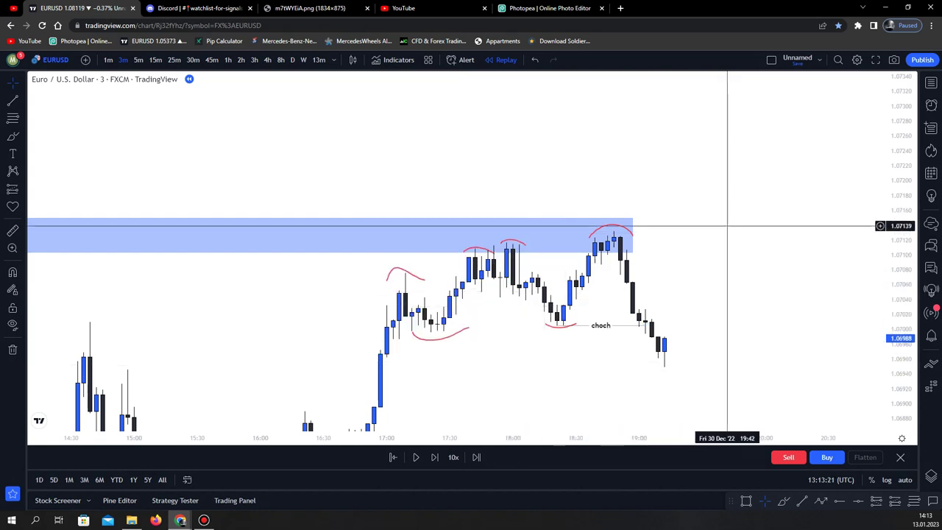
# Draw a supply rectangle from the 1.07132 high down to 1.07073 and place a short position with its entry at 1.07073.
pyautogui.hscroll(3, 684, 228)
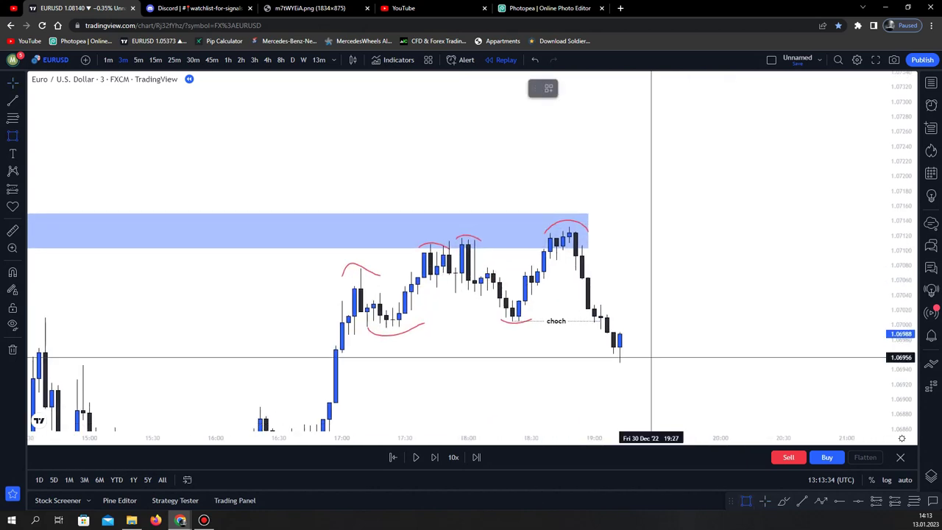
pyautogui.scroll(2, 601, 266)
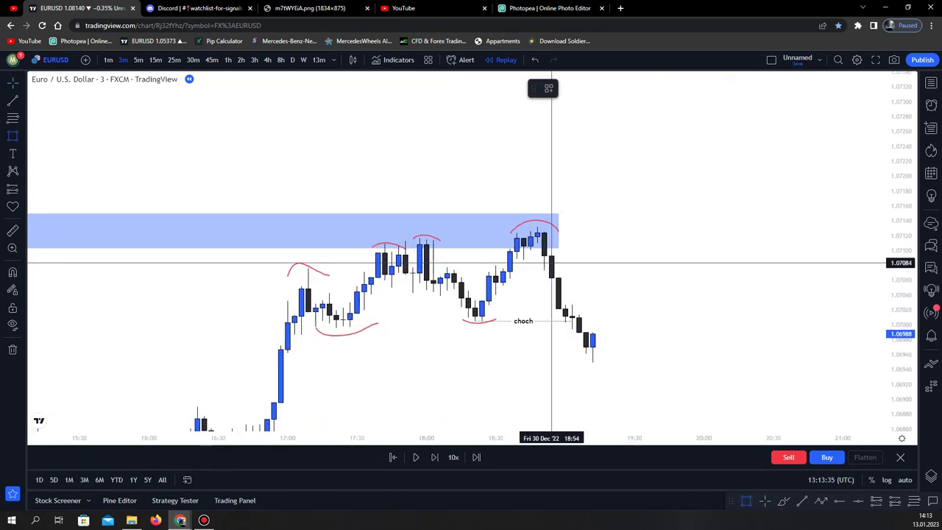
pyautogui.keyDown('ctrl'); pyautogui.click(537, 227); pyautogui.keyUp('ctrl')
pyautogui.moveTo(544, 248); pyautogui.dragTo(759, 250)
pyautogui.click(585, 281)
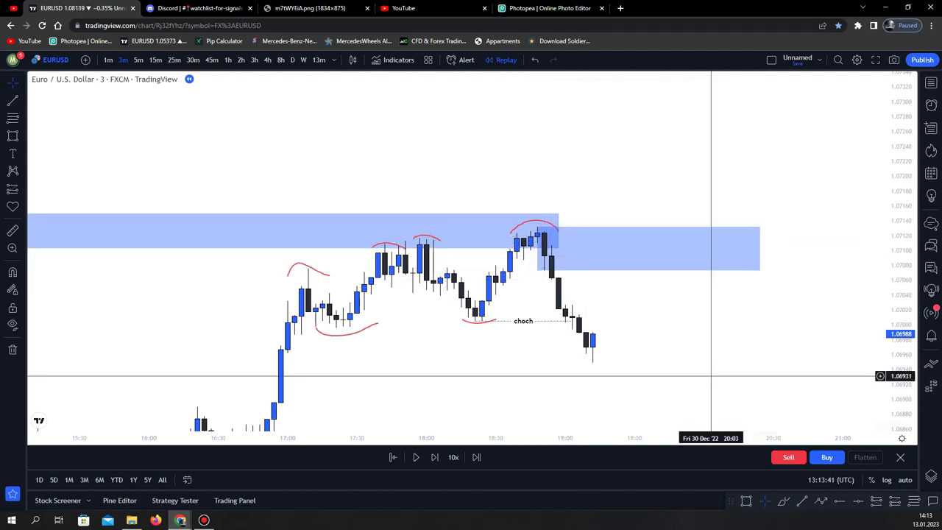
pyautogui.click(875, 501)
pyautogui.click(628, 272)
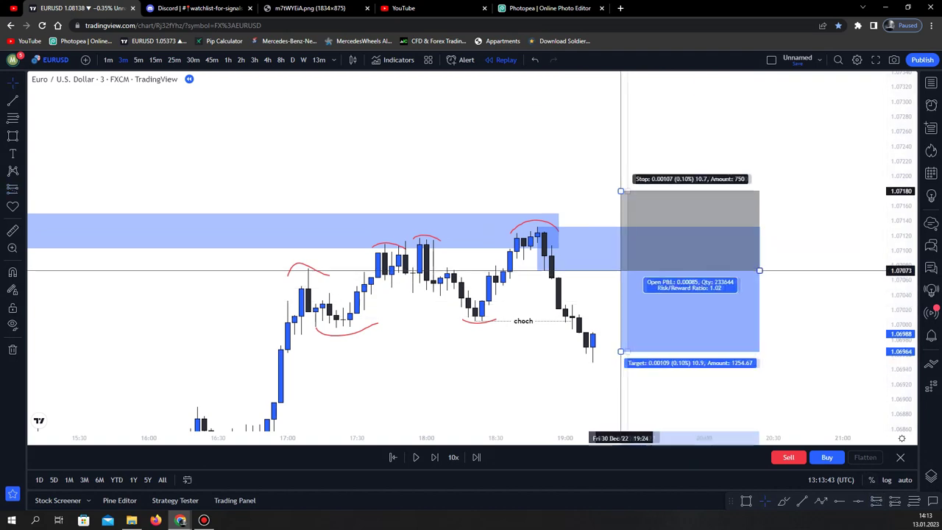
# Sketch two red paths of price retesting the new supply rectangle and dropping, and delete them.
pyautogui.moveTo(578, 287)
pyautogui.mouseDown()
pyautogui.moveTo(603, 265)
pyautogui.moveTo(634, 379)
pyautogui.mouseUp()
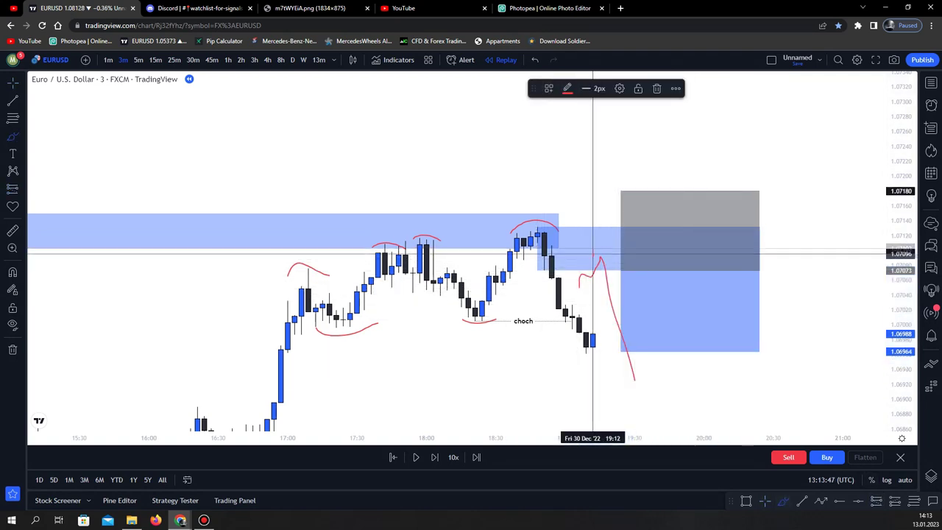
pyautogui.moveTo(607, 230); pyautogui.dragTo(656, 394)
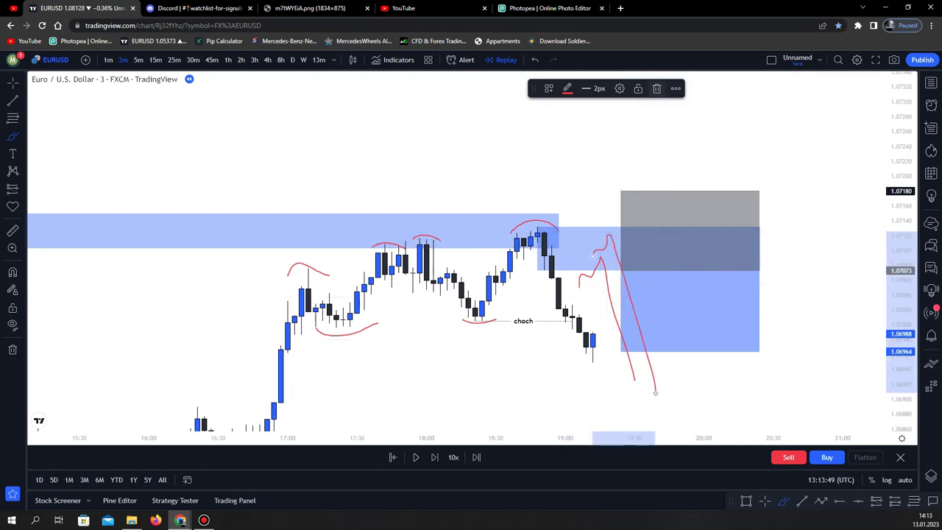
pyautogui.click(657, 88)
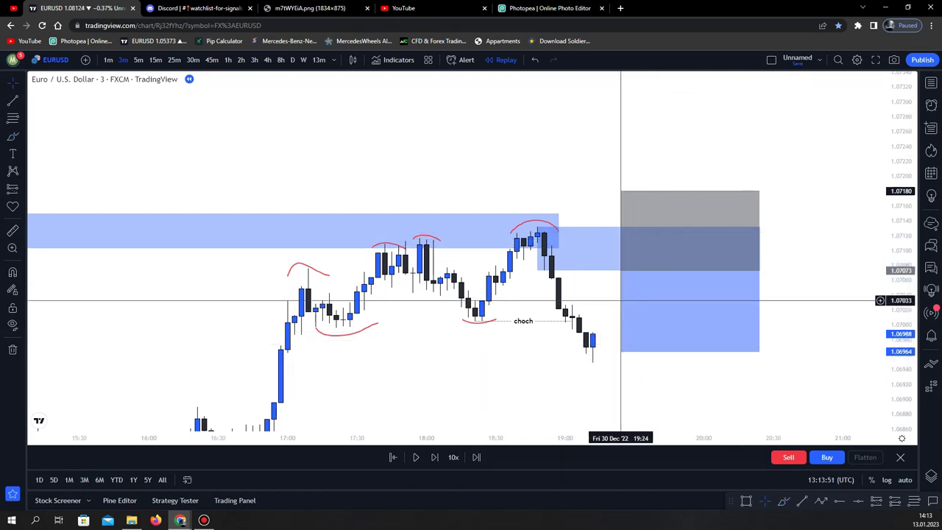
# Set the short position's stop to 1.07132 and, on the 1-hour timeframe, its target to 1.05267 at the demand zone marked 1.
pyautogui.moveTo(620, 191); pyautogui.dragTo(620, 227)
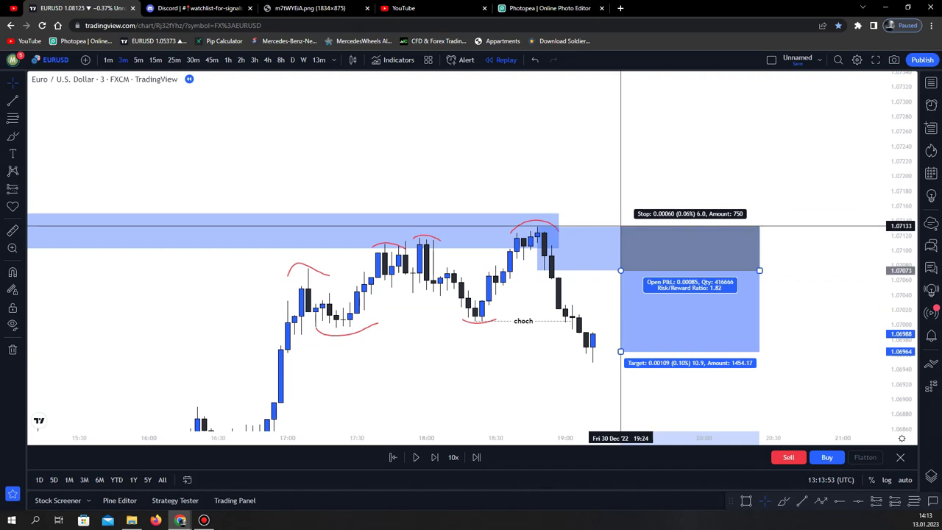
pyautogui.scroll(-3, 831, 270)
pyautogui.moveTo(901, 247); pyautogui.dragTo(901, 401)
pyautogui.scroll(-5, 809, 322)
pyautogui.moveTo(809, 322); pyautogui.dragTo(559, 137)
pyautogui.scroll(-5, 843, 221)
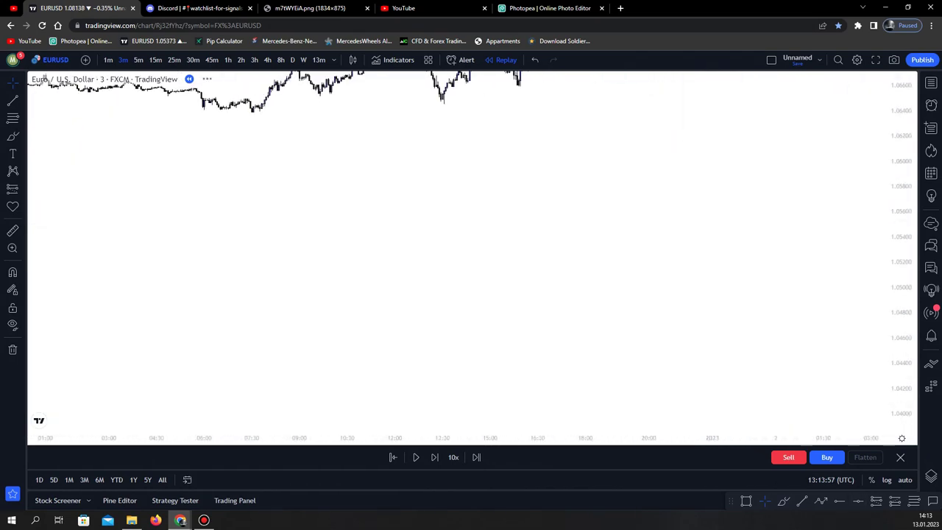
pyautogui.moveTo(901, 221); pyautogui.dragTo(902, 382)
pyautogui.scroll(-8, 753, 234)
pyautogui.moveTo(752, 221); pyautogui.dragTo(698, 140)
pyautogui.rightClick(458, 114)
pyautogui.click(476, 124)
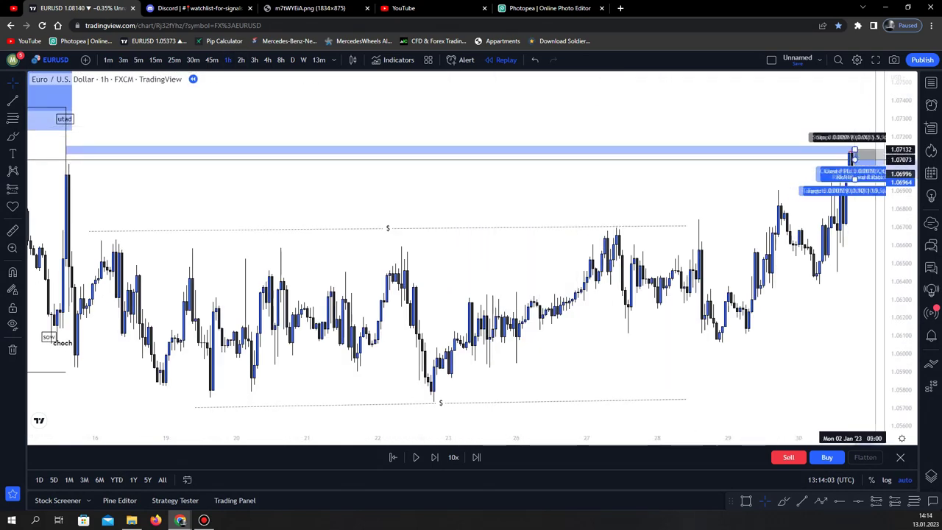
pyautogui.click(855, 163)
pyautogui.scroll(-4, 832, 324)
pyautogui.moveTo(828, 336); pyautogui.dragTo(647, 273)
pyautogui.moveTo(666, 140); pyautogui.dragTo(663, 388)
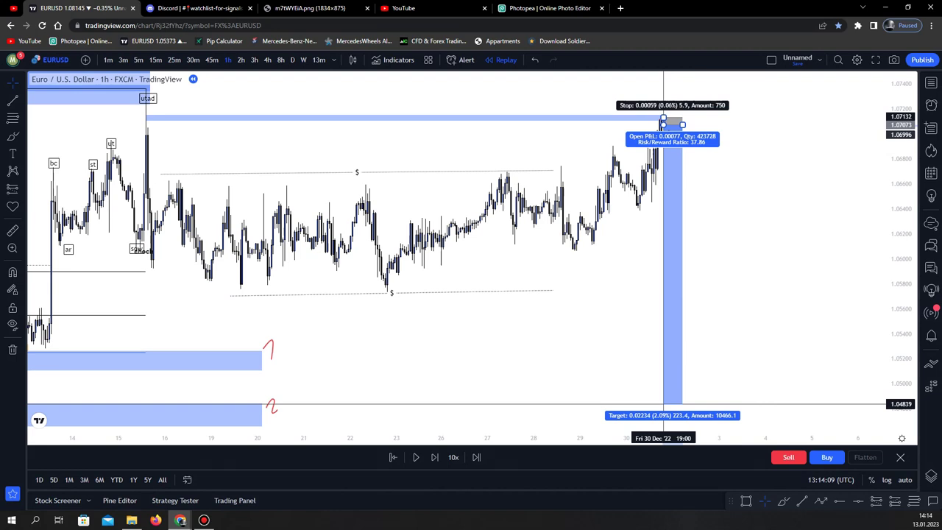
pyautogui.moveTo(662, 401); pyautogui.dragTo(663, 352)
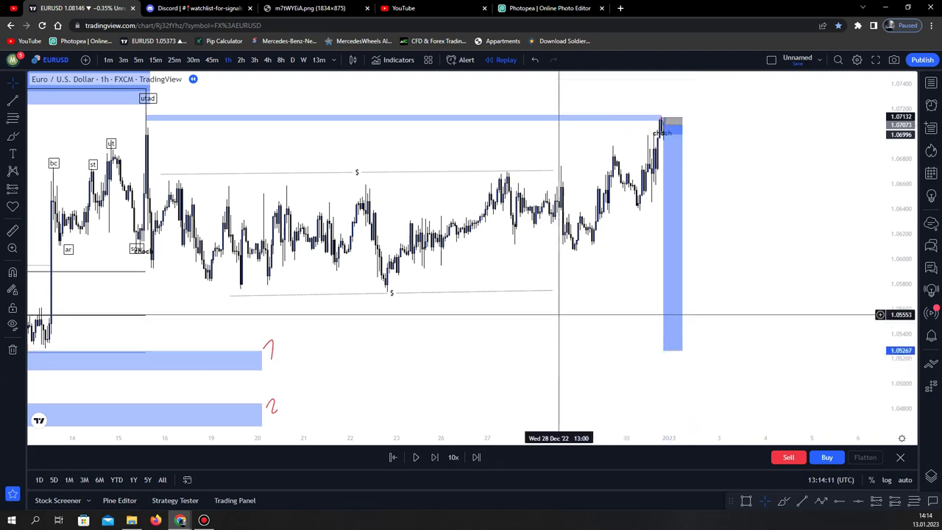
# On the 1-minute timeframe, start the short position at 19:30 and replay the price until about 20:23.
pyautogui.click(108, 60)
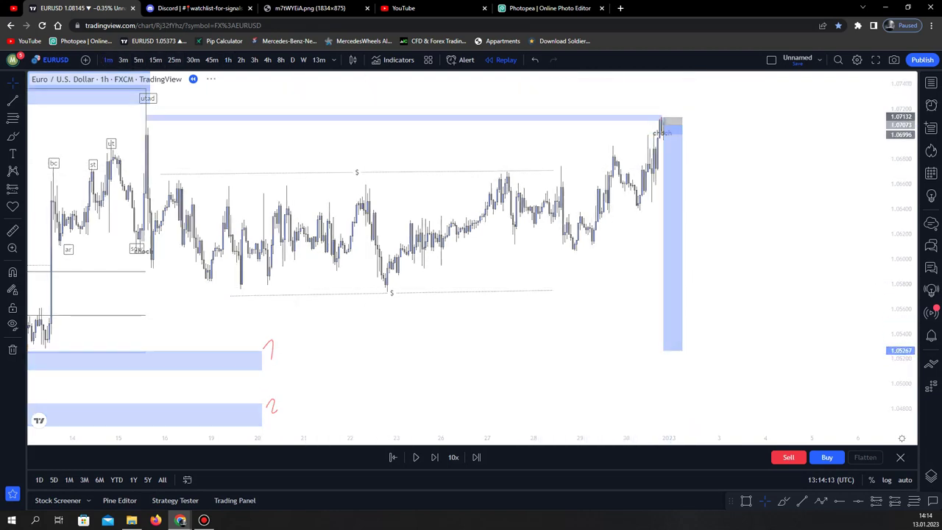
pyautogui.moveTo(545, 175); pyautogui.dragTo(537, 218)
pyautogui.moveTo(900, 372); pyautogui.dragTo(901, 165)
pyautogui.moveTo(530, 240); pyautogui.dragTo(450, 373)
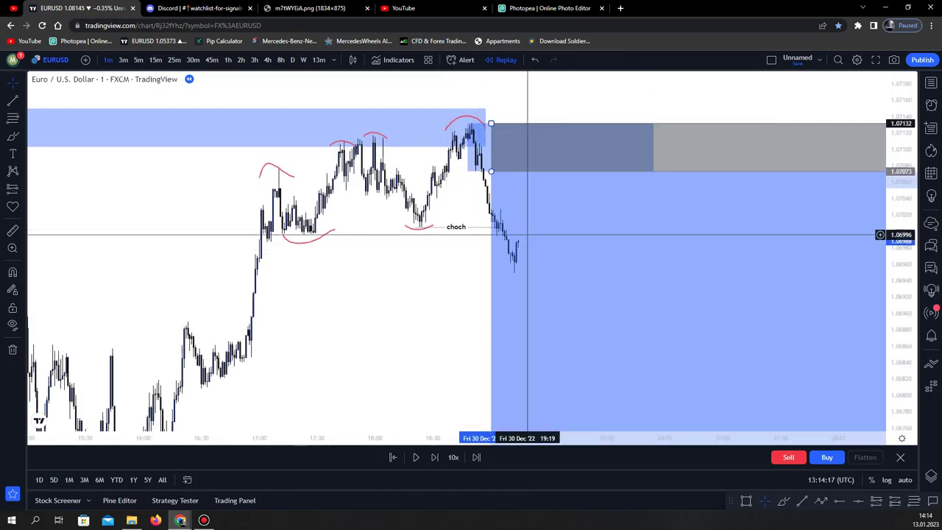
pyautogui.moveTo(417, 281); pyautogui.dragTo(427, 322)
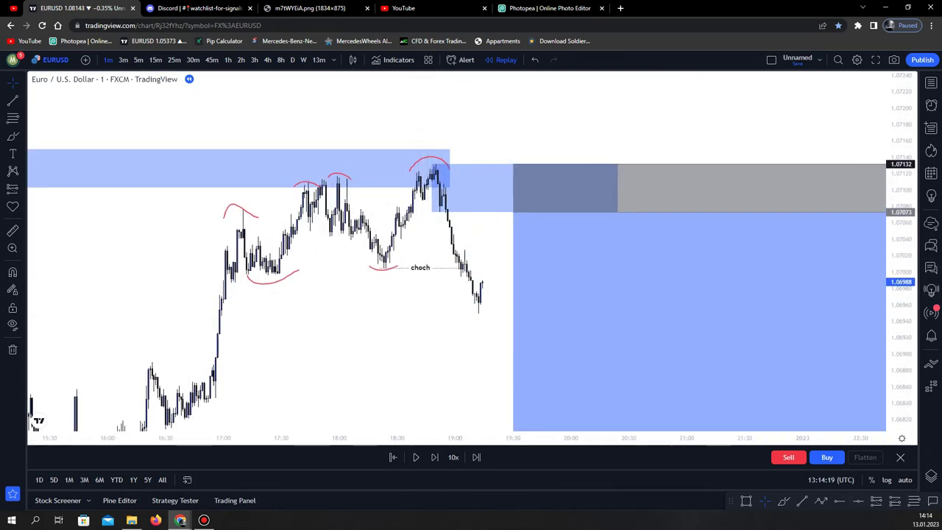
pyautogui.click(416, 456)
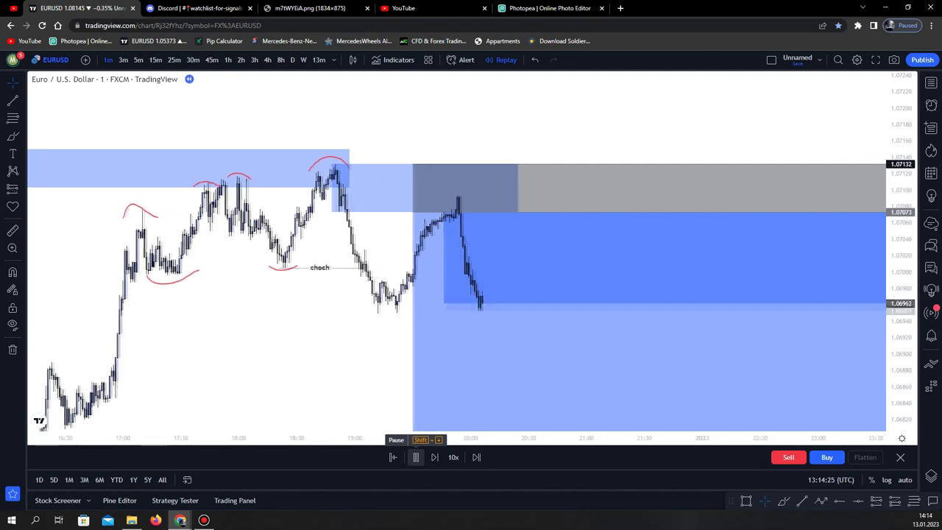
pyautogui.click(415, 457)
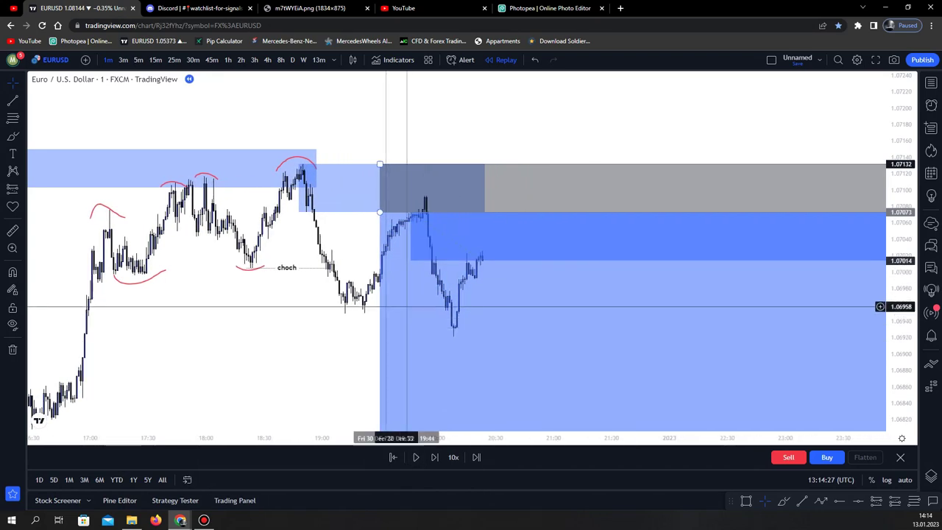
# Narrow the lower supply rectangle to a thin band with its lower edge at about 1.07092, ending at the 19:53 retest wick.
pyautogui.click(324, 213)
pyautogui.click(334, 208)
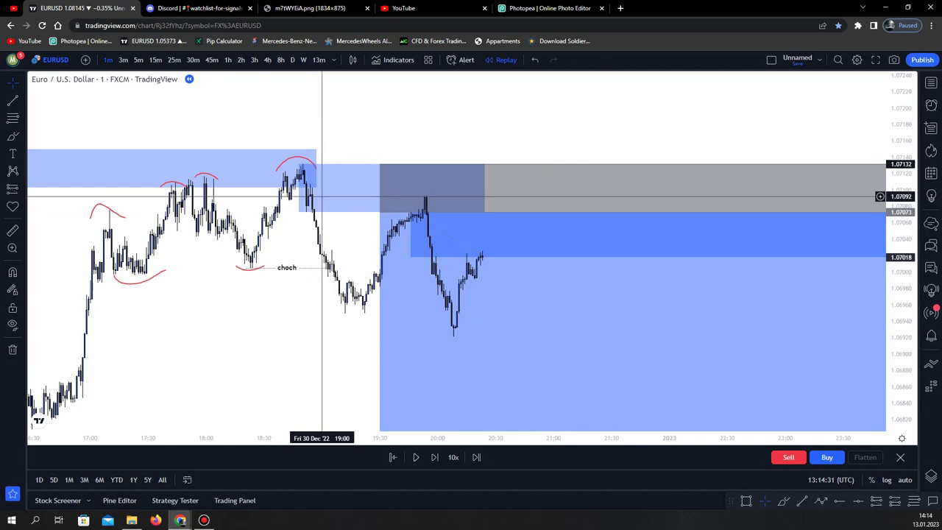
pyautogui.moveTo(299, 212); pyautogui.dragTo(309, 196)
pyautogui.click(318, 183)
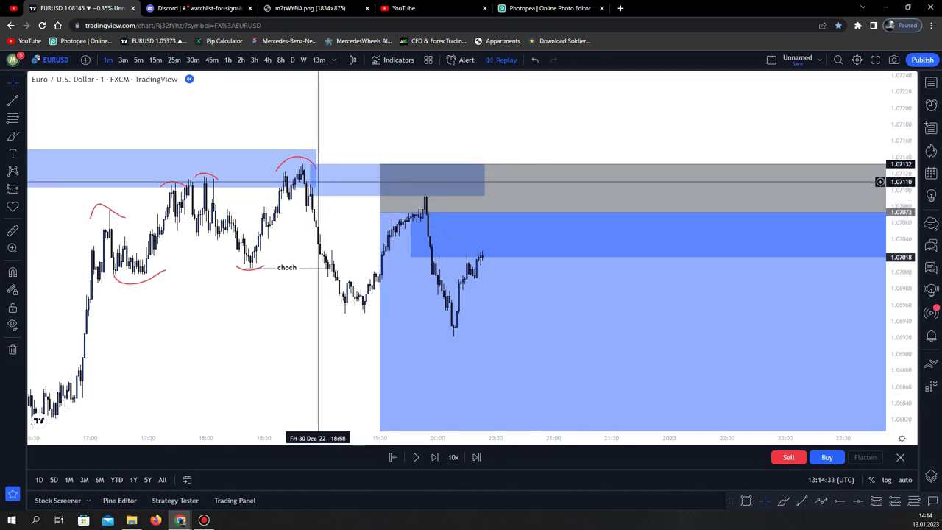
pyautogui.moveTo(310, 162); pyautogui.dragTo(312, 188)
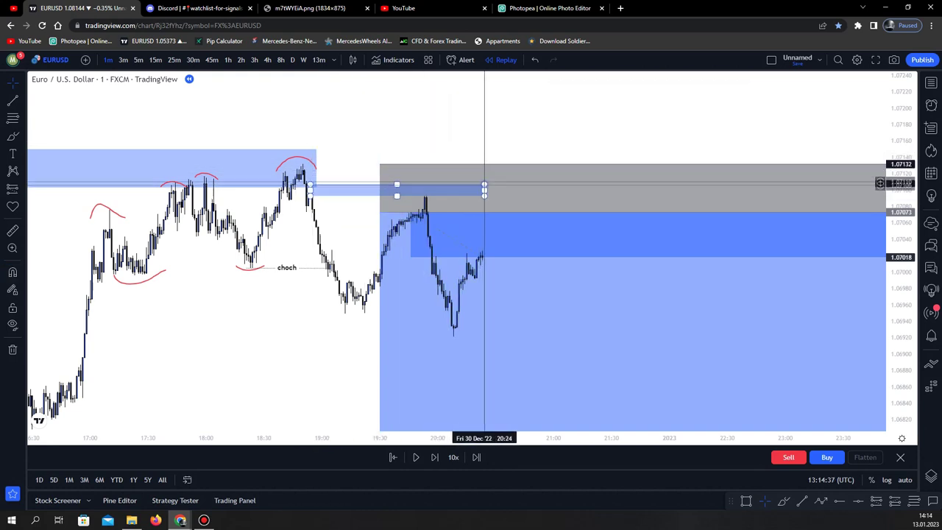
pyautogui.moveTo(484, 190); pyautogui.dragTo(428, 190)
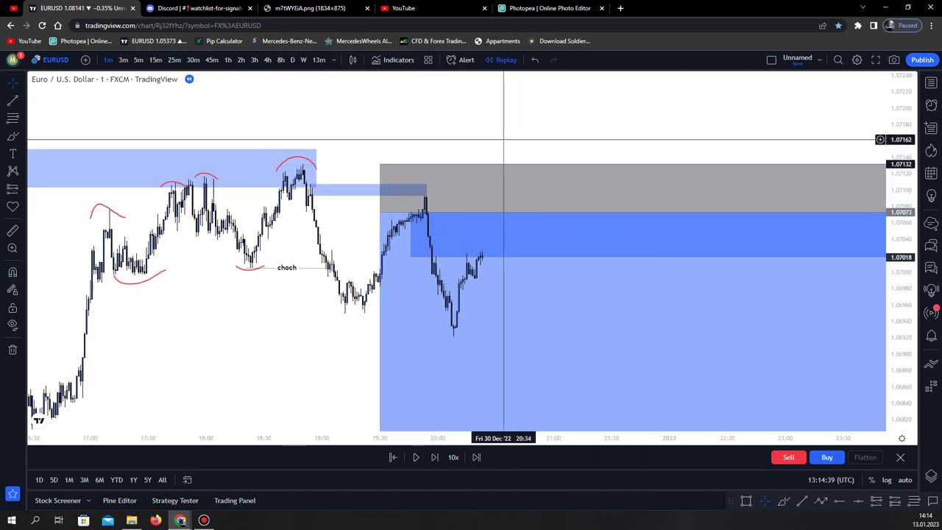
# Sketch the drop, the retest, the new supply levels and a projected second rejection in red brush, and undo the strokes.
pyautogui.moveTo(307, 162)
pyautogui.mouseDown()
pyautogui.moveTo(333, 273)
pyautogui.moveTo(374, 279)
pyautogui.moveTo(423, 198)
pyautogui.mouseUp()
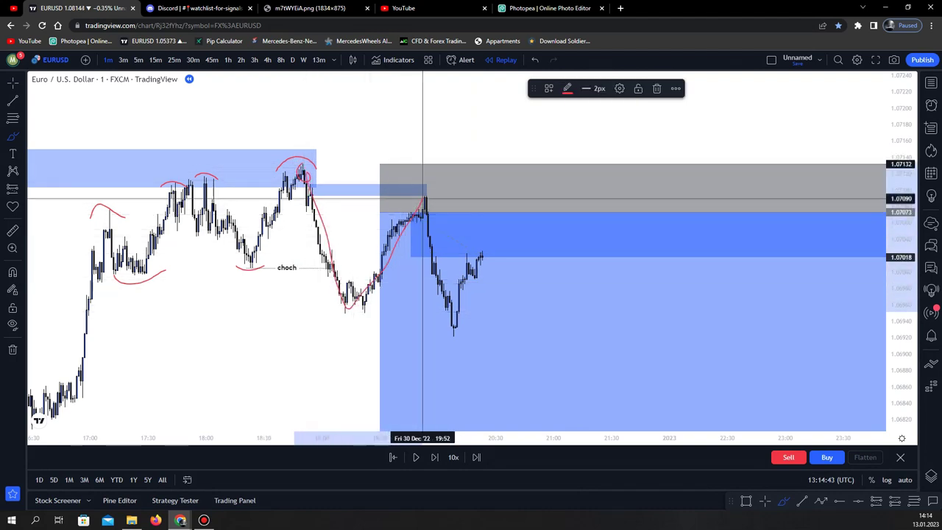
pyautogui.moveTo(450, 306); pyautogui.dragTo(456, 342)
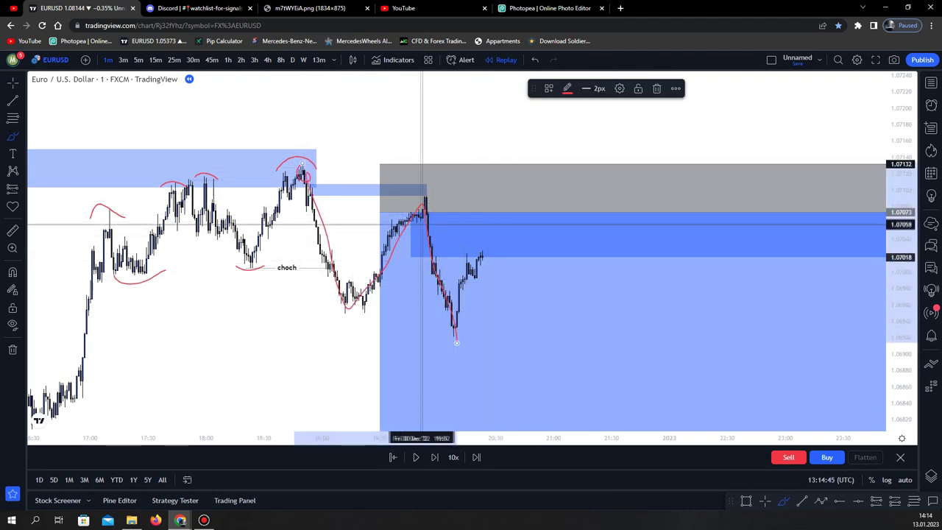
pyautogui.moveTo(422, 224); pyautogui.dragTo(526, 220)
pyautogui.moveTo(426, 194); pyautogui.dragTo(626, 194)
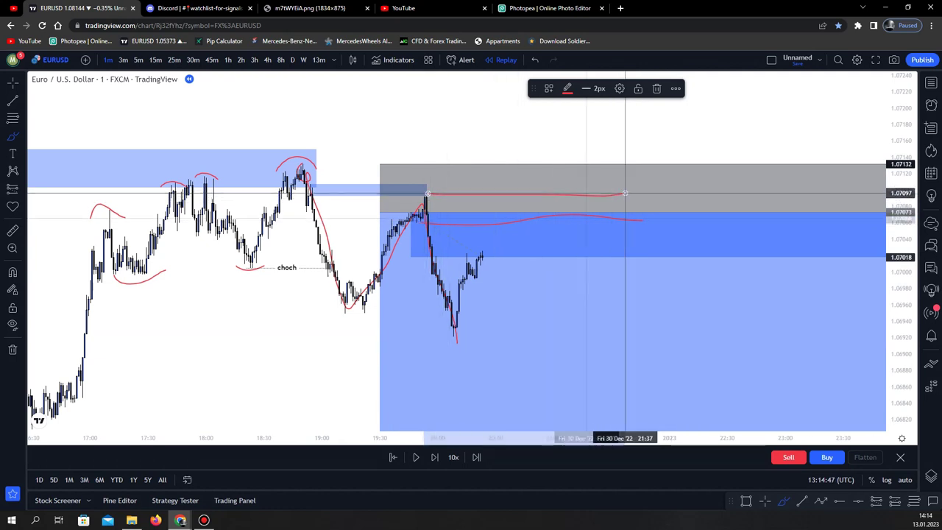
pyautogui.moveTo(478, 257)
pyautogui.mouseDown()
pyautogui.moveTo(546, 203)
pyautogui.moveTo(566, 431)
pyautogui.mouseUp()
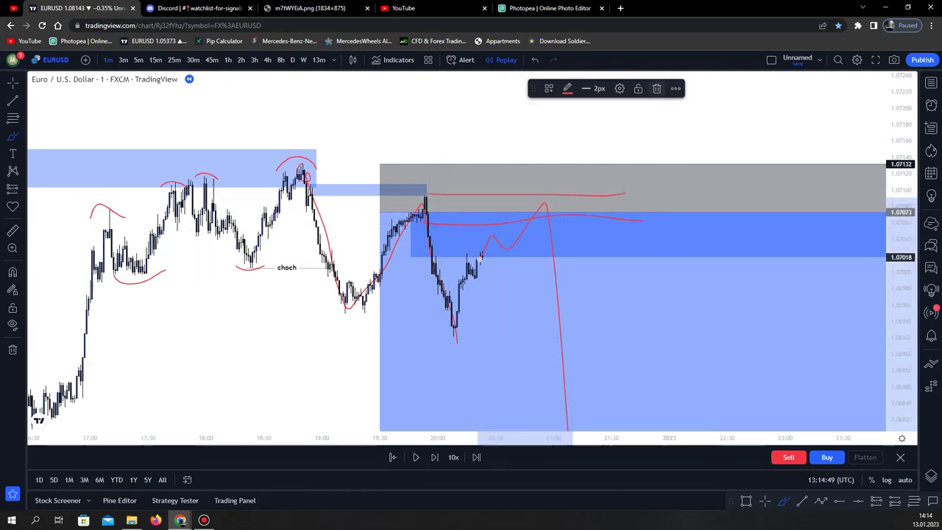
pyautogui.hotkey('ctrl', 'z')
pyautogui.hotkey('ctrl', 'z')
pyautogui.hotkey('ctrl', 'z')
pyautogui.hotkey('ctrl', 'z')
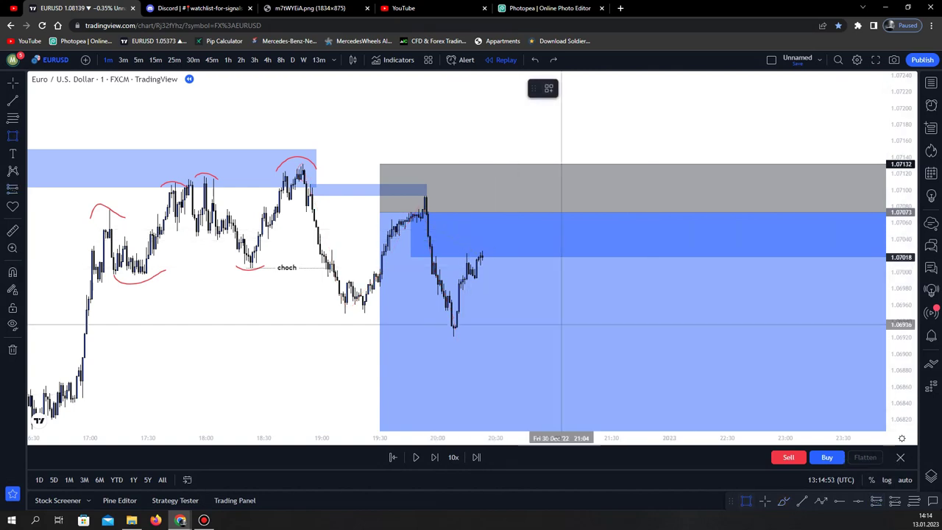
# Draw a new supply rectangle from the 19:53 high at 1.07093 down to 1.07062, extending ahead of the current price.
pyautogui.click(425, 195)
pyautogui.moveTo(418, 218); pyautogui.dragTo(732, 217)
pyautogui.moveTo(487, 128); pyautogui.dragTo(402, 114)
pyautogui.scroll(-3, 473, 116)
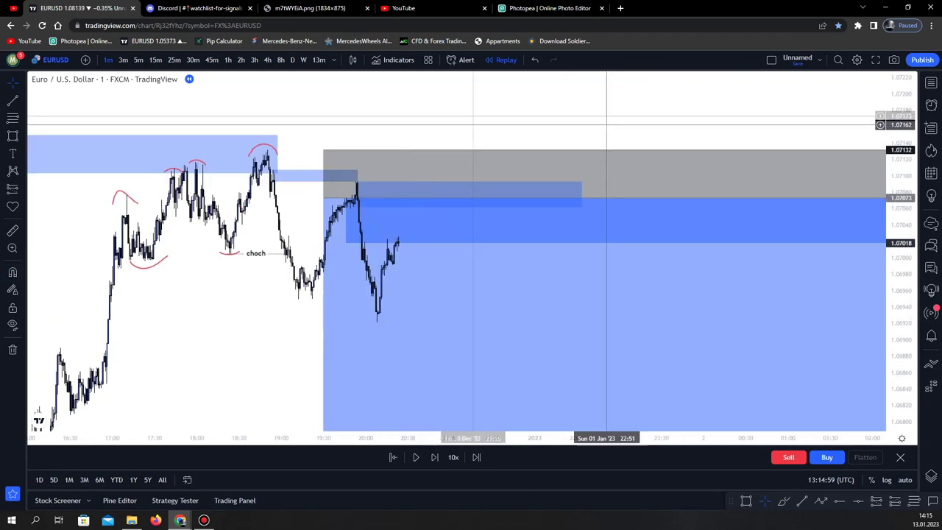
# Shorten the first short position to end at 20:00 and place a second one with entry 1.07062 and stop 1.07093.
pyautogui.scroll(-2, 473, 115)
pyautogui.moveTo(763, 192); pyautogui.dragTo(180, 195)
pyautogui.scroll(4, 313, 137)
pyautogui.moveTo(298, 133); pyautogui.dragTo(620, 153)
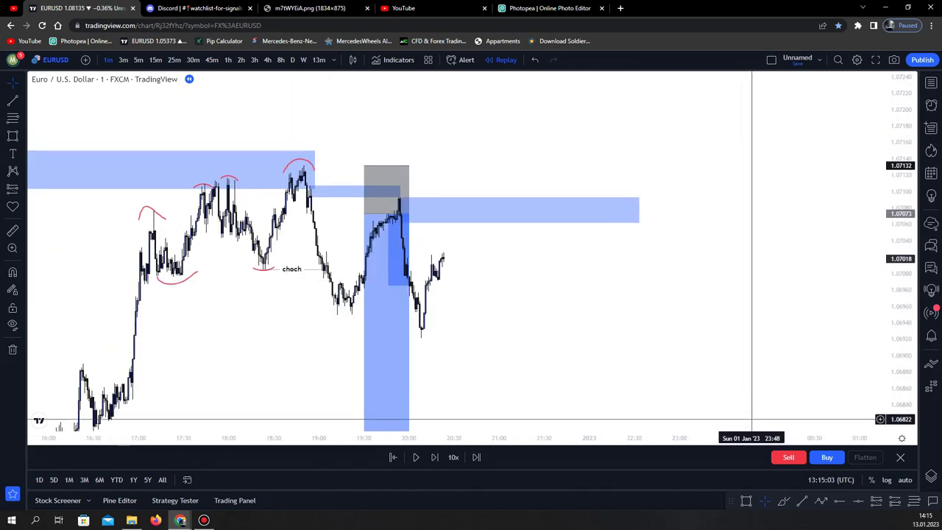
pyautogui.click(448, 222)
pyautogui.moveTo(449, 134); pyautogui.dragTo(449, 197)
# Replay the price until its second push into the new supply rectangle and draw a horizontal trend line from the low near 1.0692.
pyautogui.click(401, 189)
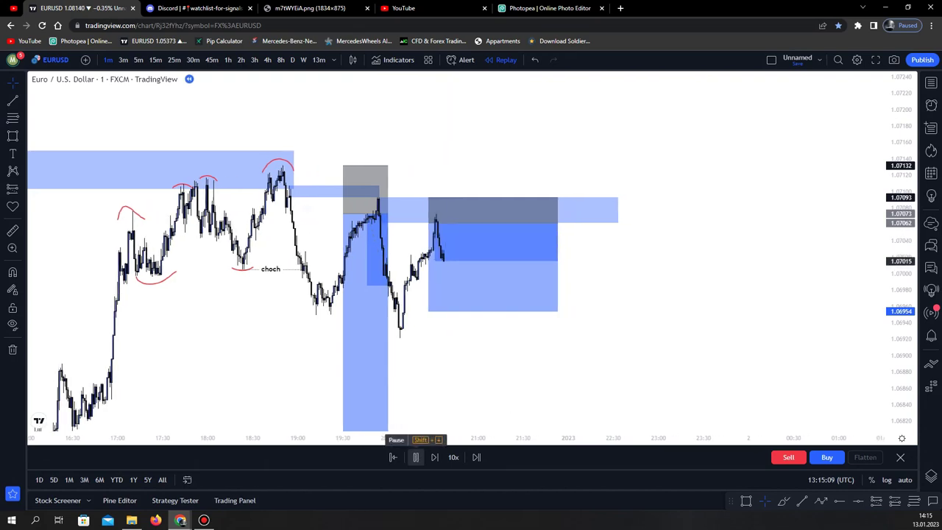
pyautogui.click(415, 457)
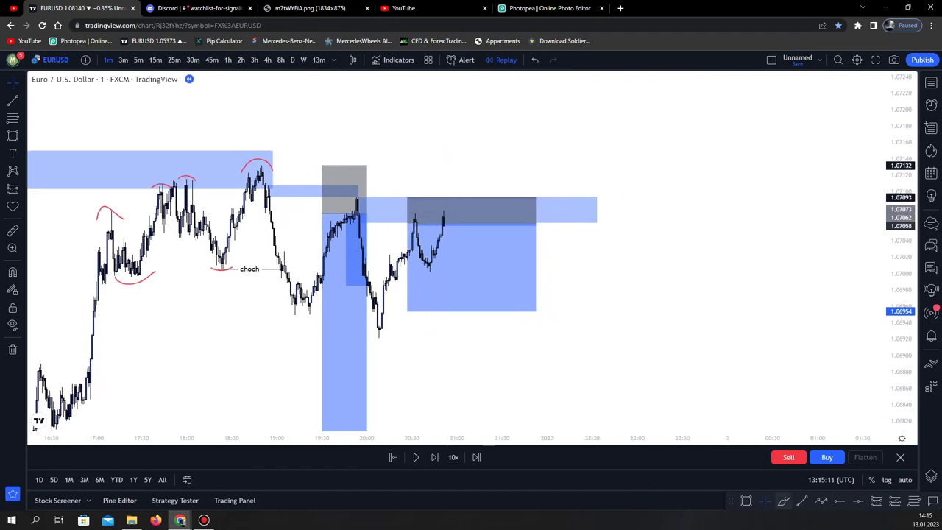
pyautogui.press('ctrl')
pyautogui.click(631, 338)
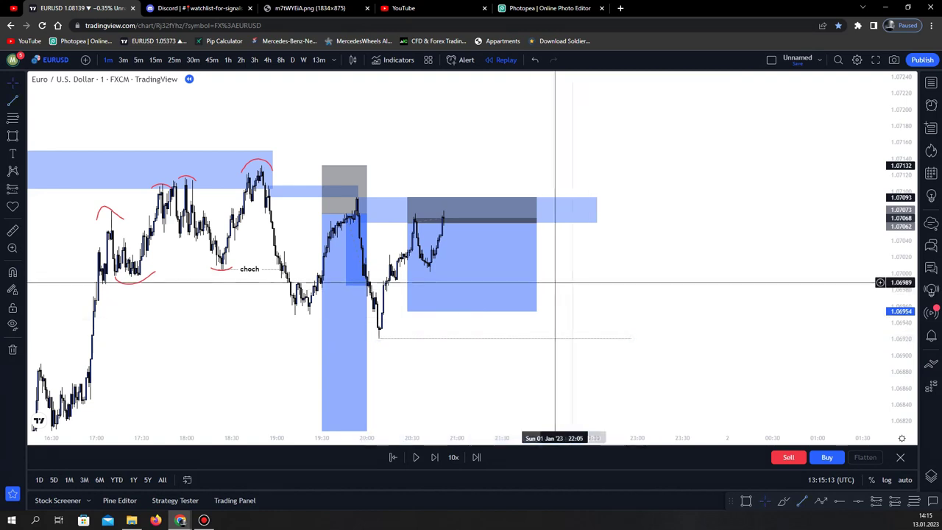
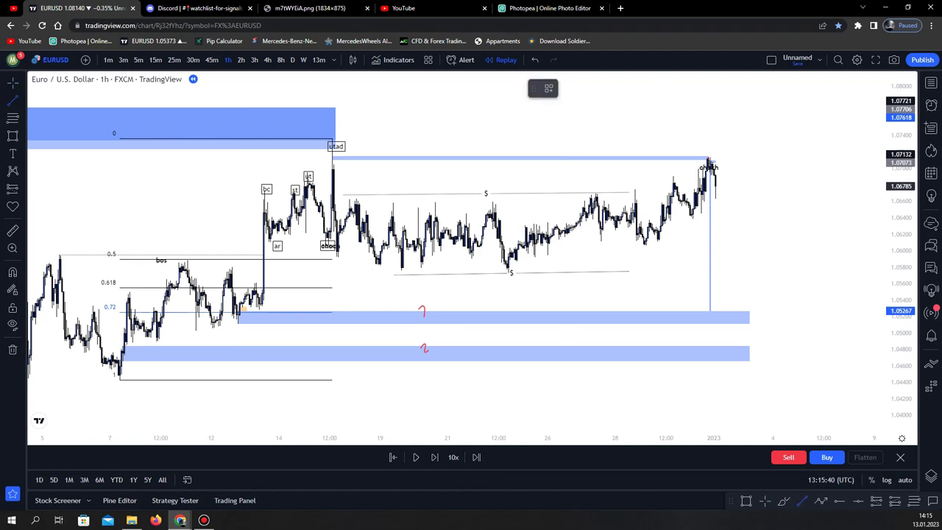
# On the 1-hour timeframe, circle the origin of demand zone 2 in red and sketch projected bullish paths from zones 2 and 1.
pyautogui.moveTo(130, 346); pyautogui.dragTo(126, 344)
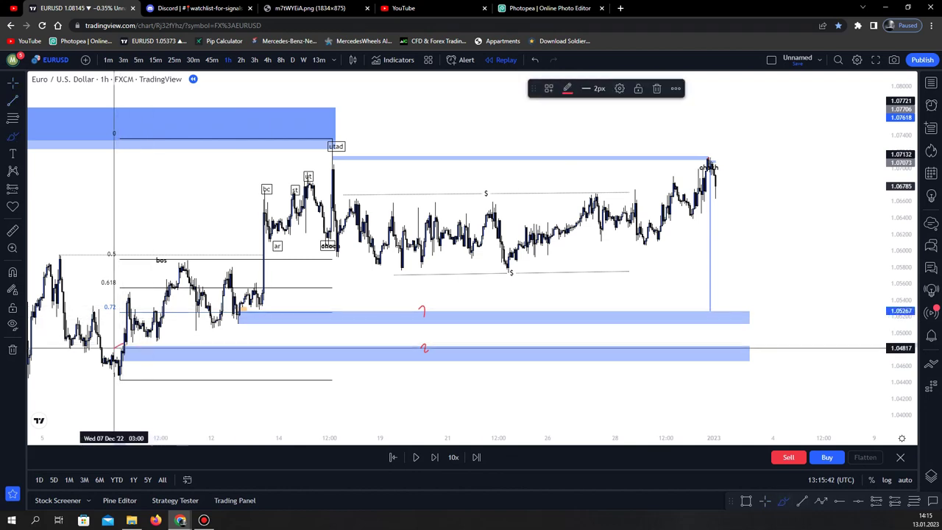
pyautogui.moveTo(712, 335)
pyautogui.mouseDown()
pyautogui.moveTo(742, 352)
pyautogui.moveTo(752, 124)
pyautogui.mouseUp()
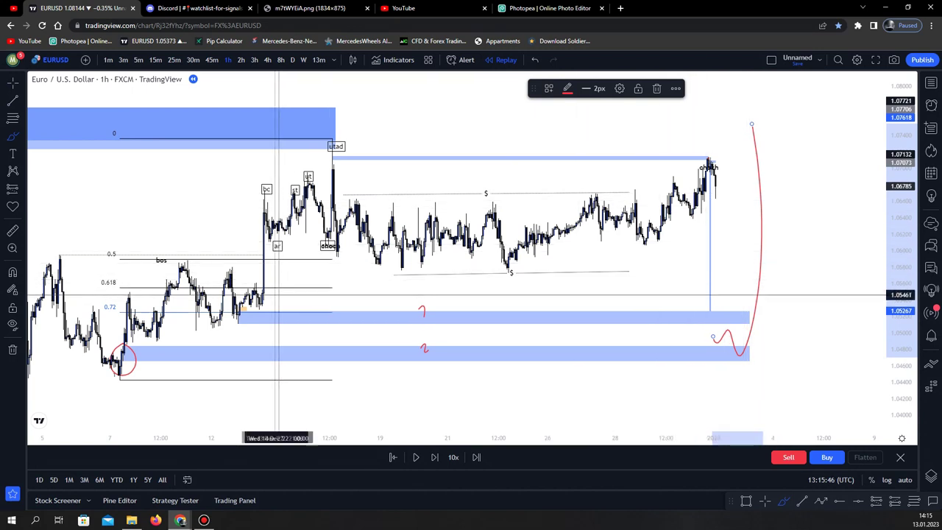
pyautogui.moveTo(696, 293)
pyautogui.mouseDown()
pyautogui.moveTo(730, 302)
pyautogui.moveTo(750, 287)
pyautogui.moveTo(763, 255)
pyautogui.moveTo(812, 228)
pyautogui.mouseUp()
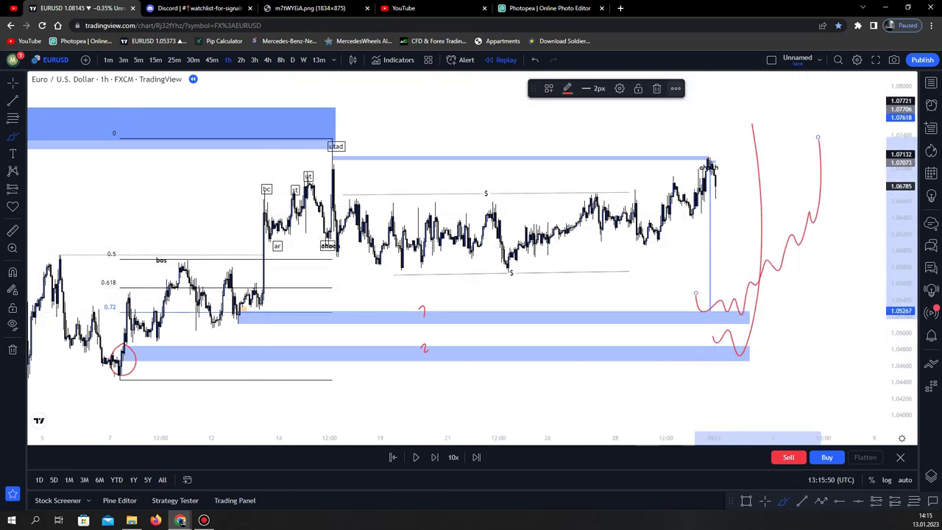
# Delete the red projected bullish path drawn from demand zone 1.
pyautogui.click(656, 89)
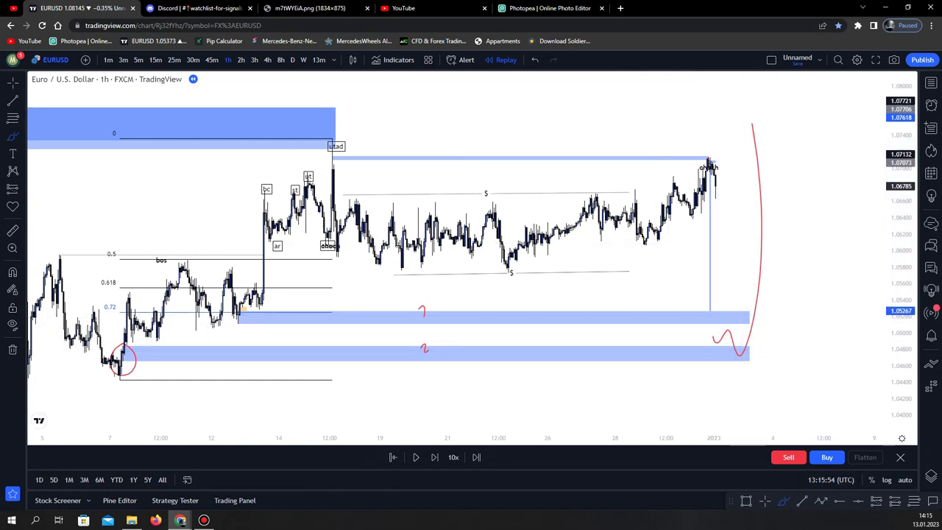
# Try a long position from the top of demand zone 2 with a 17.9-pip stop and a 288.6-pip target, and remove it.
pyautogui.click(894, 501)
pyautogui.click(743, 351)
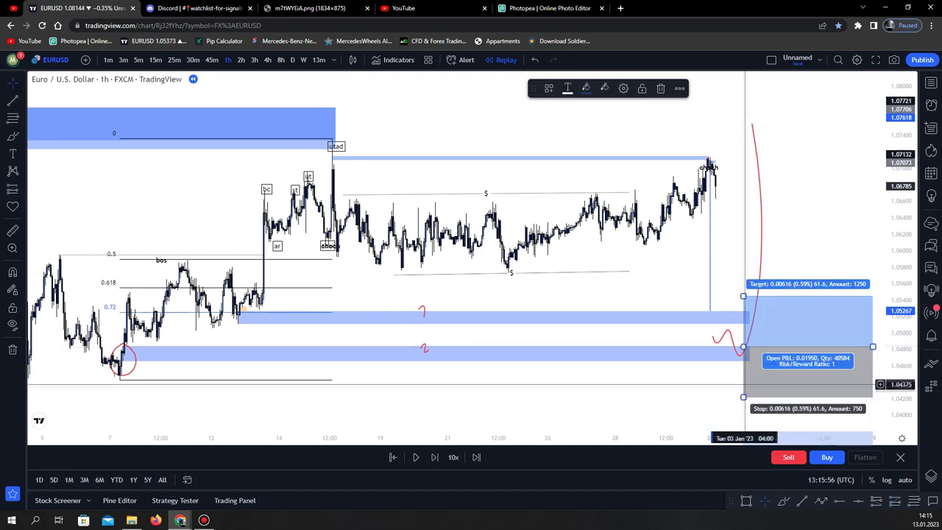
pyautogui.moveTo(743, 284); pyautogui.dragTo(743, 108)
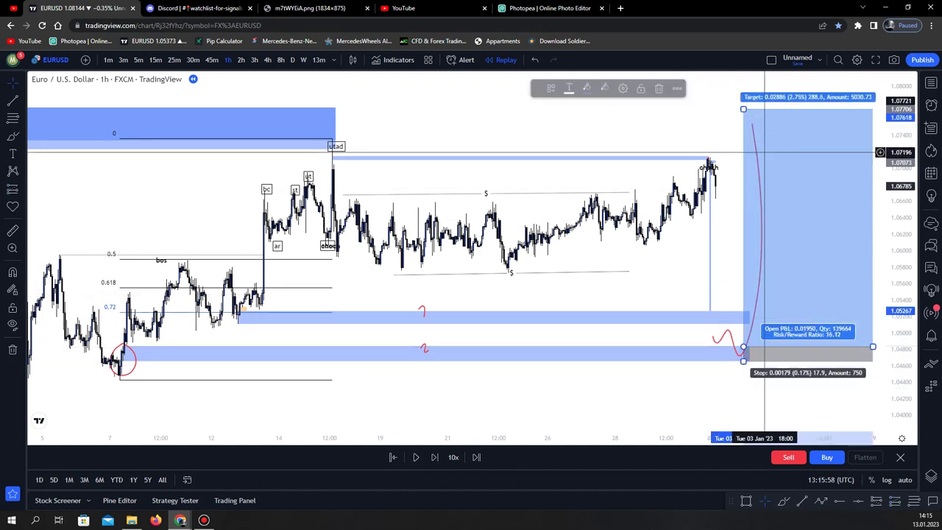
pyautogui.press('Delete')
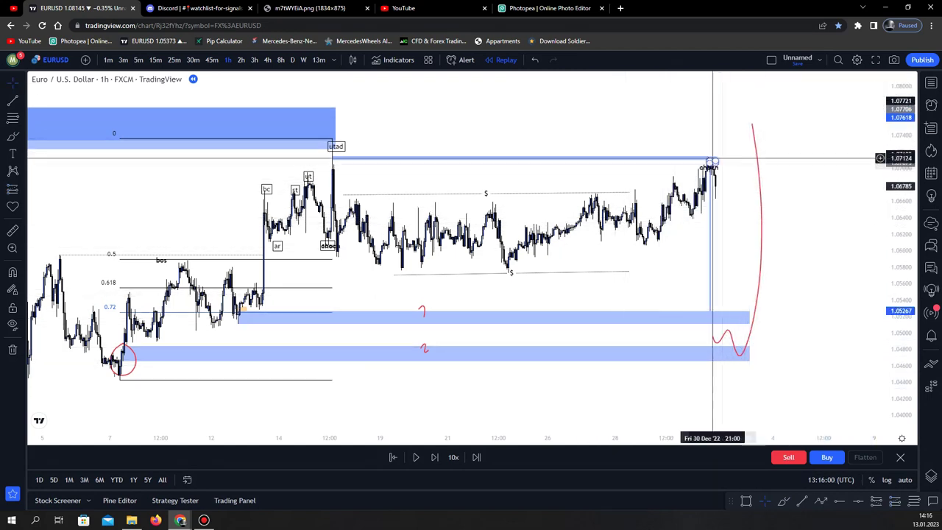
# Replay the price until it drops into demand zone 1, and widen the short position from 30 December to cover the whole drop.
pyautogui.click(415, 457)
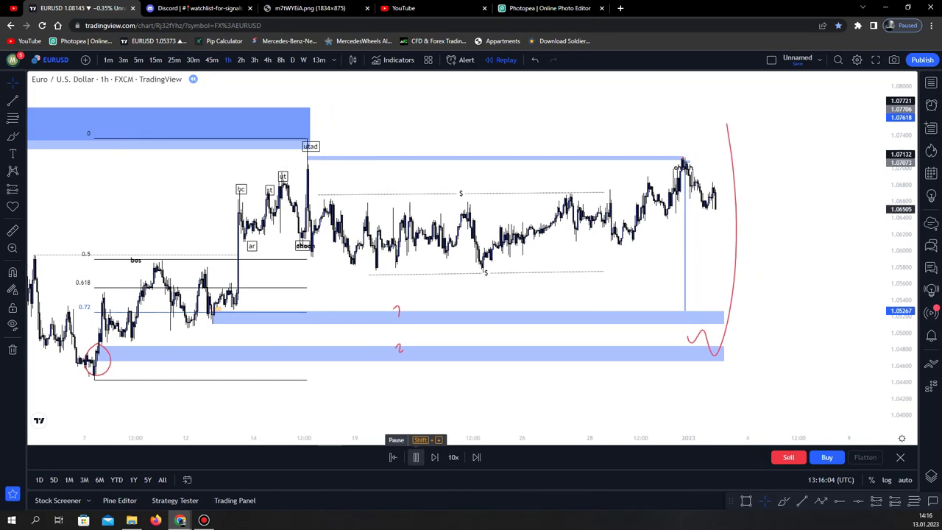
pyautogui.click(416, 457)
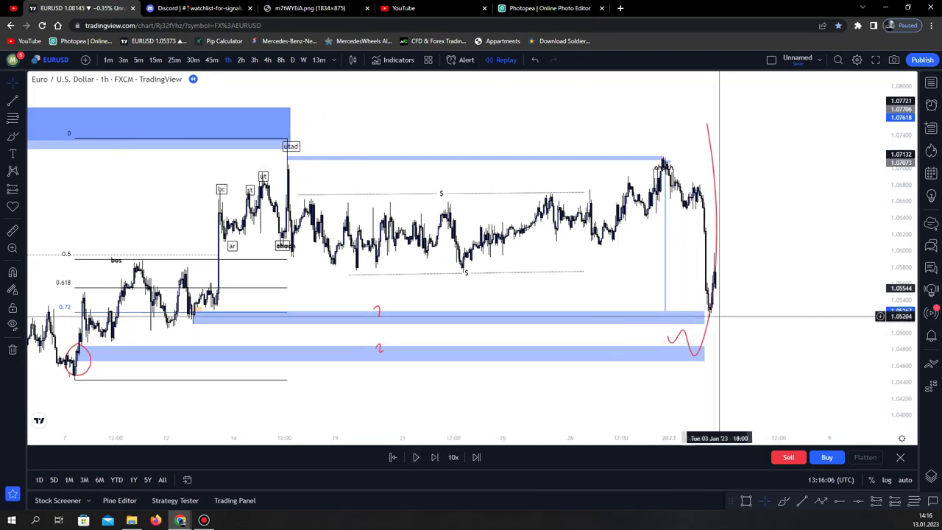
pyautogui.click(665, 186)
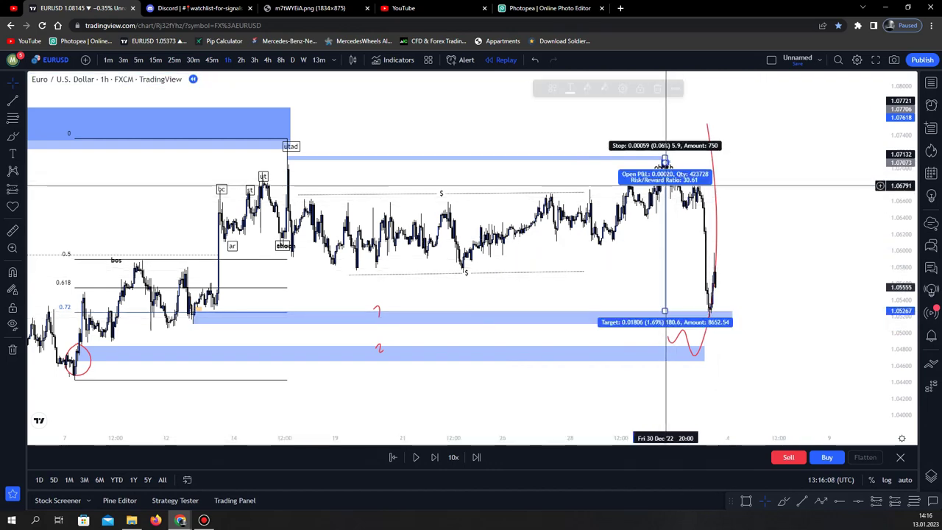
pyautogui.moveTo(665, 160); pyautogui.dragTo(726, 161)
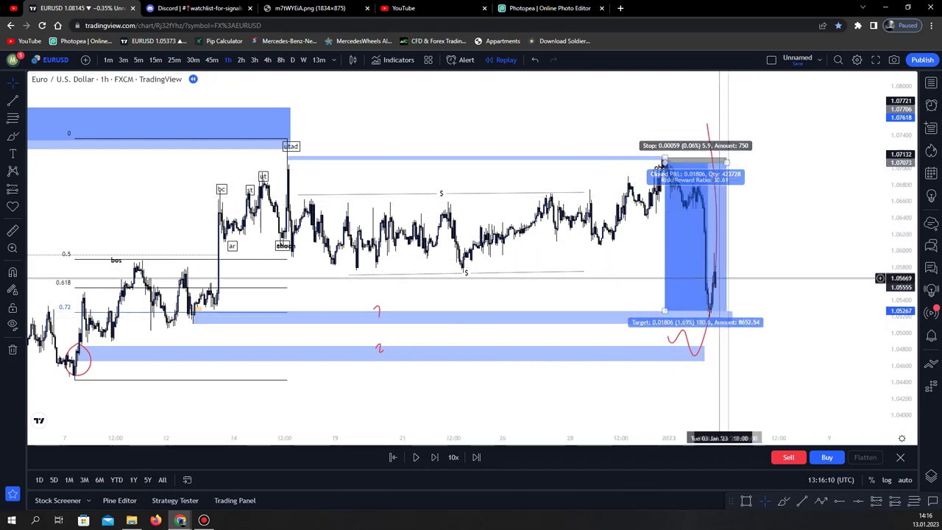
# Extend the demand zone 2 rectangle further ahead of price and delete the remaining red projected path.
pyautogui.moveTo(711, 280); pyautogui.dragTo(747, 360)
pyautogui.moveTo(703, 308); pyautogui.dragTo(693, 314)
pyautogui.click(644, 257)
pyautogui.press('Delete')
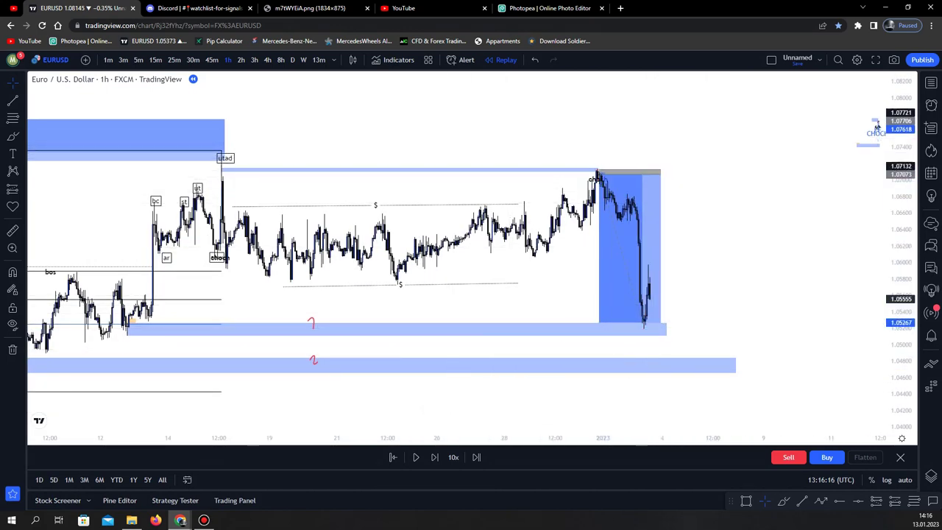
# Replay the price until it falls back to demand zone 1, and draw a horizontal trend line across the highs after 4 January.
pyautogui.click(416, 457)
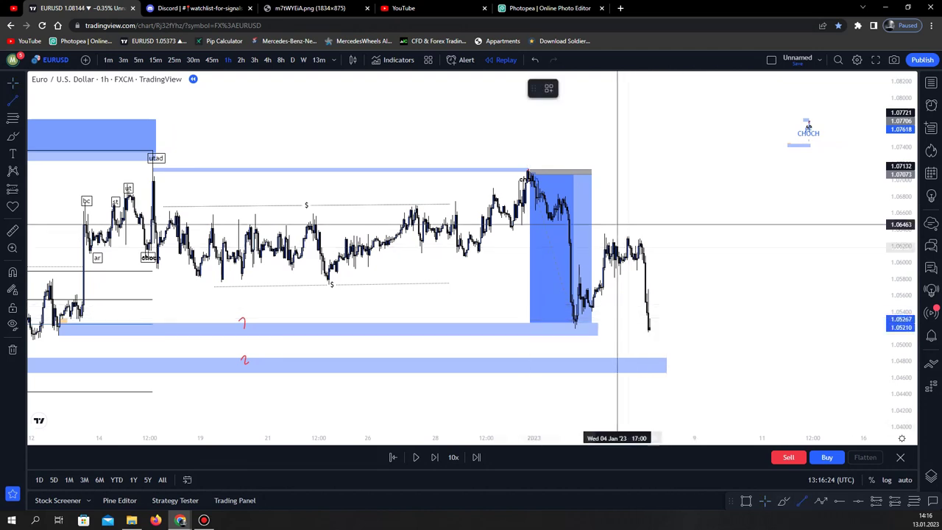
pyautogui.click(639, 238)
pyautogui.moveTo(605, 237); pyautogui.dragTo(645, 234)
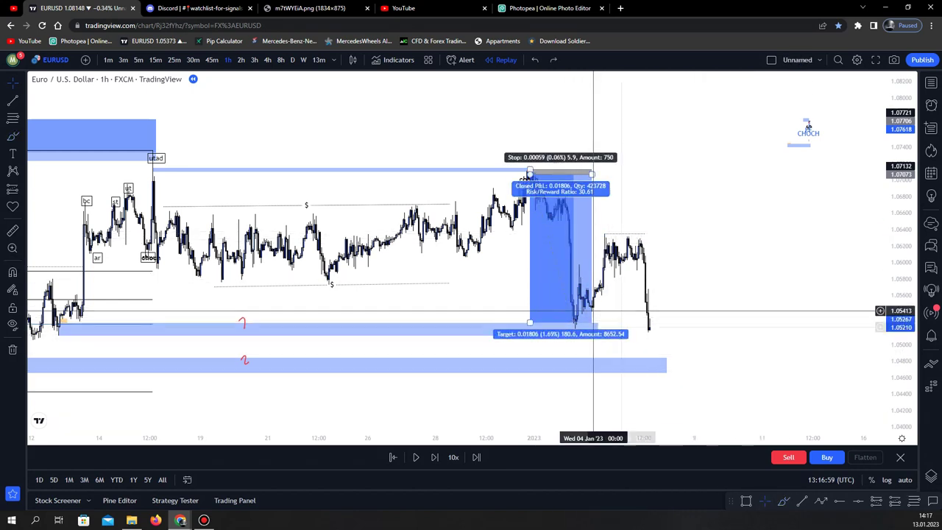
# Sketch a red projected path from the last price into demand zone 2, and temporarily circle the early-January highs.
pyautogui.moveTo(648, 329); pyautogui.dragTo(669, 337)
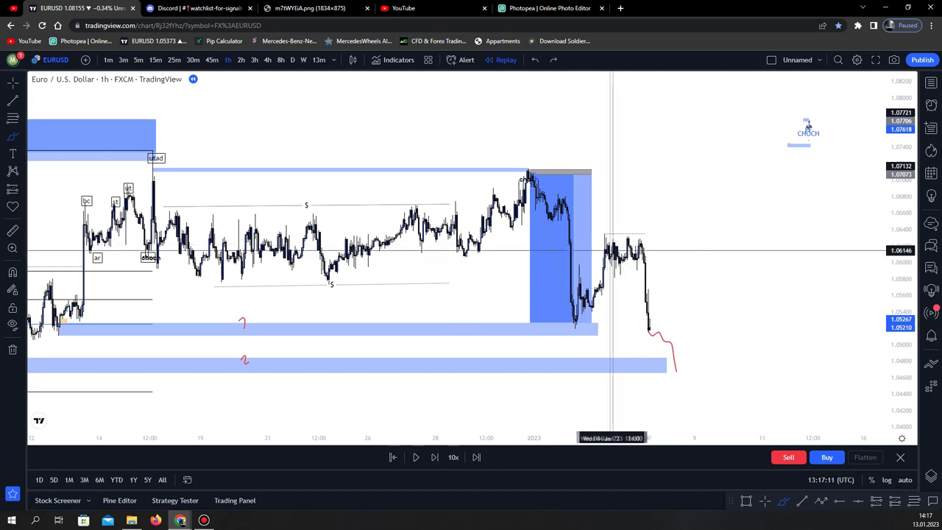
pyautogui.moveTo(605, 247)
pyautogui.mouseDown()
pyautogui.moveTo(657, 239)
pyautogui.moveTo(596, 245)
pyautogui.mouseUp()
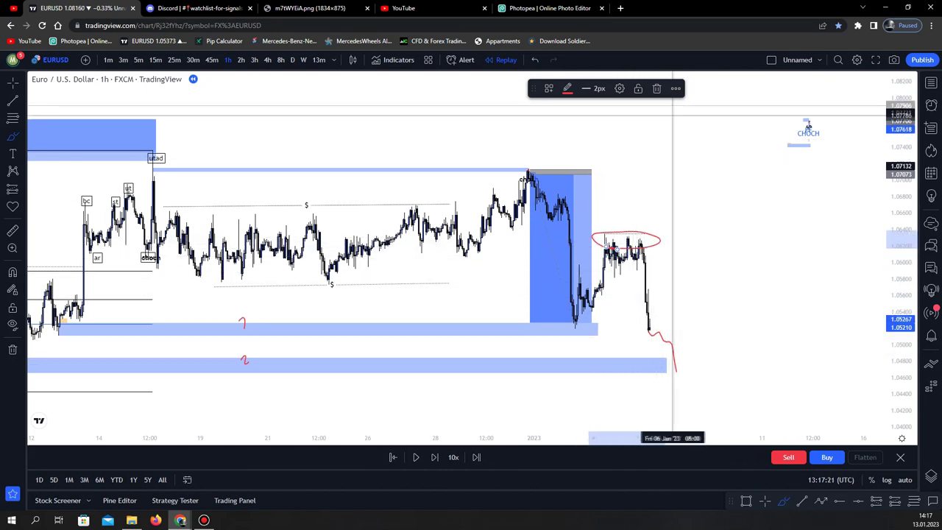
pyautogui.press('Delete')
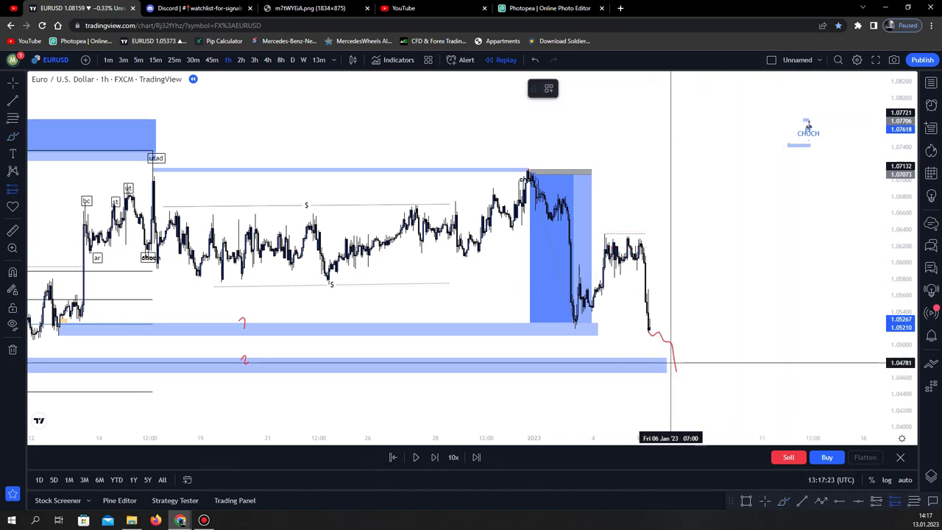
# Place a long position at the top of demand zone 2 with an 18.5-pip stop at the zone's lower edge.
pyautogui.click(672, 358)
pyautogui.moveTo(673, 395); pyautogui.dragTo(671, 373)
pyautogui.click(723, 292)
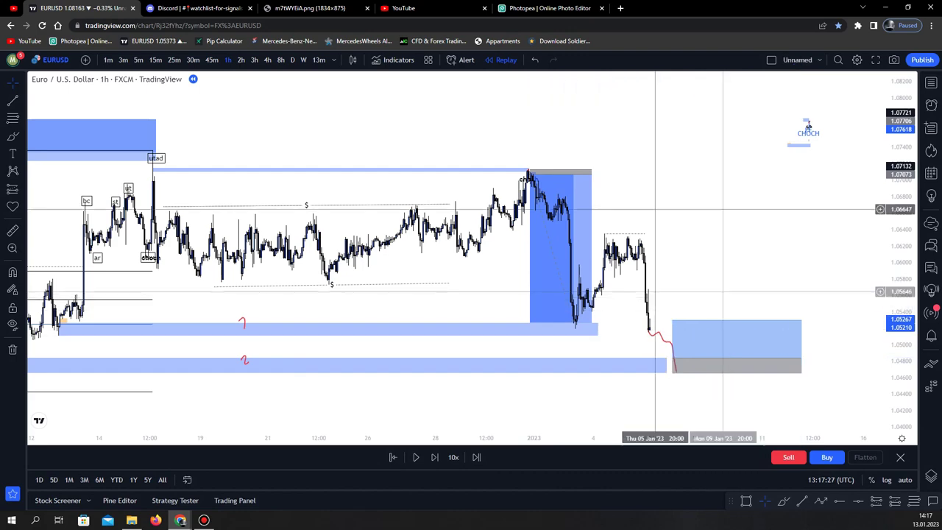
# Switch to Discord to check the chart posted in the watchlist-for-signals channel, and return to the replay chart.
pyautogui.click(199, 8)
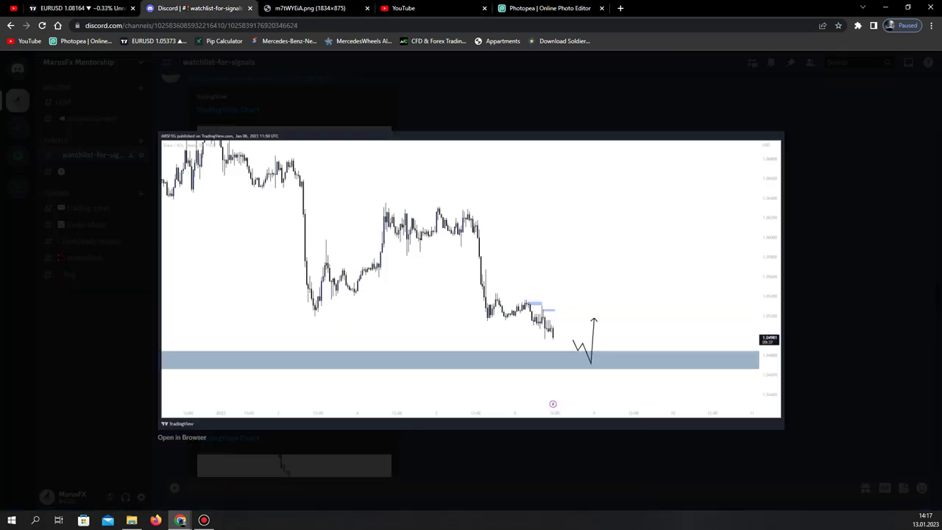
pyautogui.hotkey('ctrl', 'shift', 'Tab')
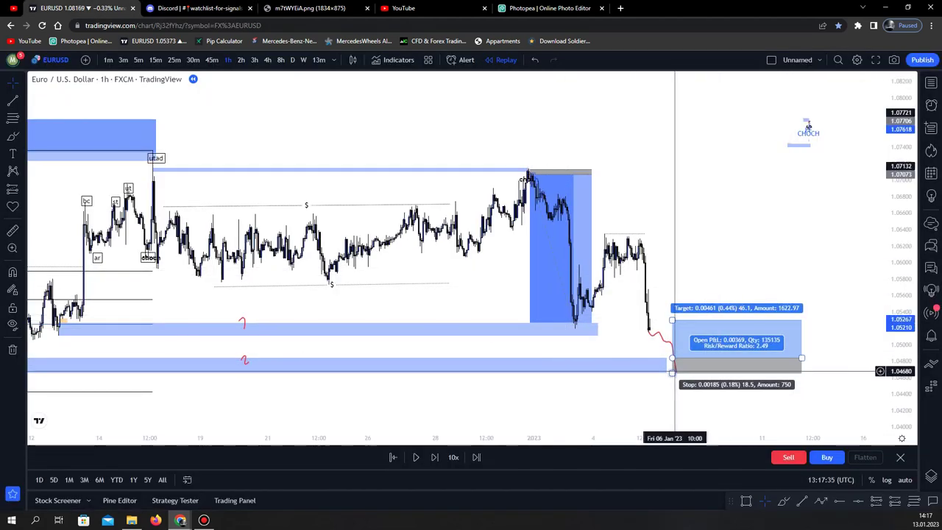
# Raise the long position's target past the early-January highs to the UTAD high, 252.8 pips above the entry.
pyautogui.click(673, 371)
pyautogui.moveTo(672, 320); pyautogui.dragTo(671, 234)
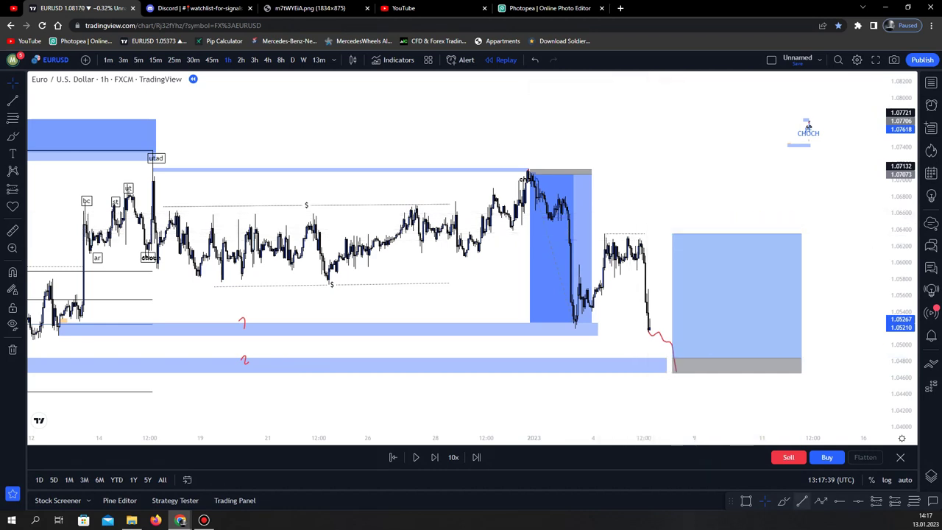
pyautogui.moveTo(672, 234); pyautogui.dragTo(672, 150)
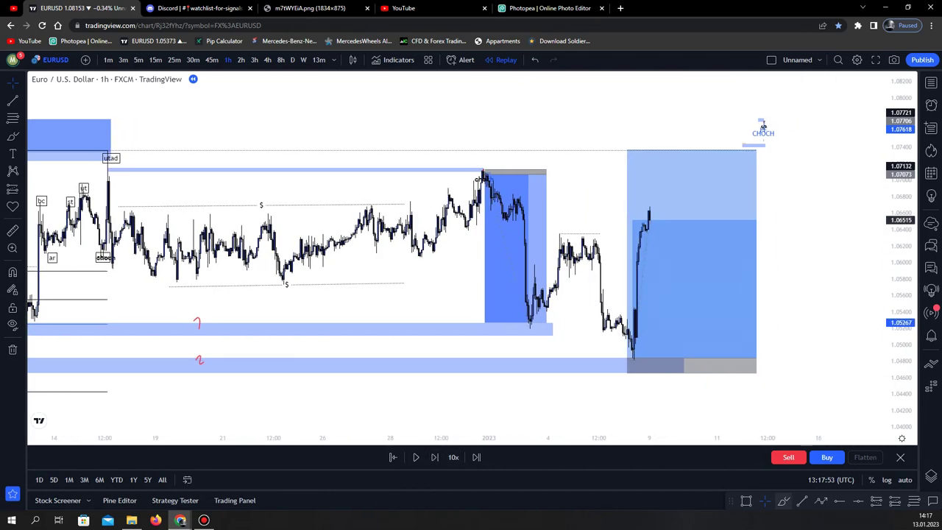
# Circle the sharp rally out of demand zone 2 in red, and temporarily circle the consolidation preceding the last drop.
pyautogui.click(783, 501)
pyautogui.moveTo(636, 344); pyautogui.dragTo(650, 293)
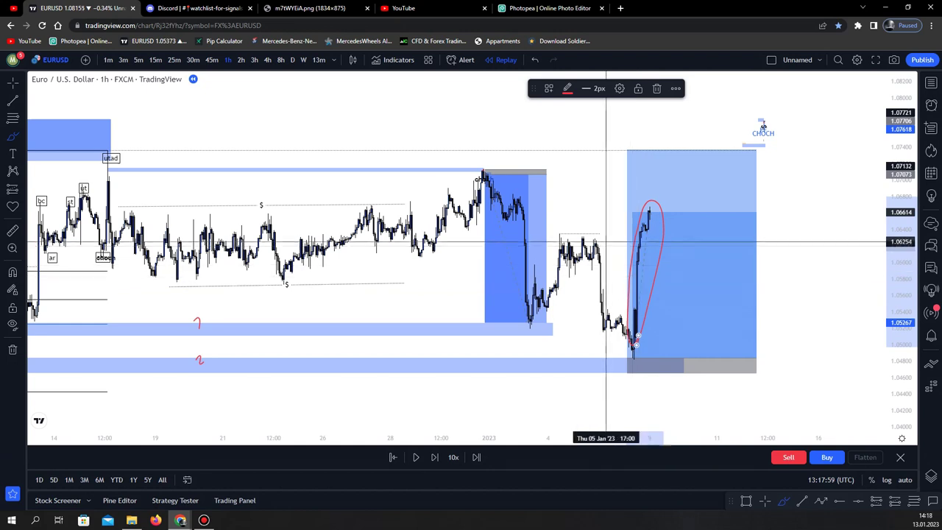
pyautogui.moveTo(604, 230); pyautogui.dragTo(574, 227)
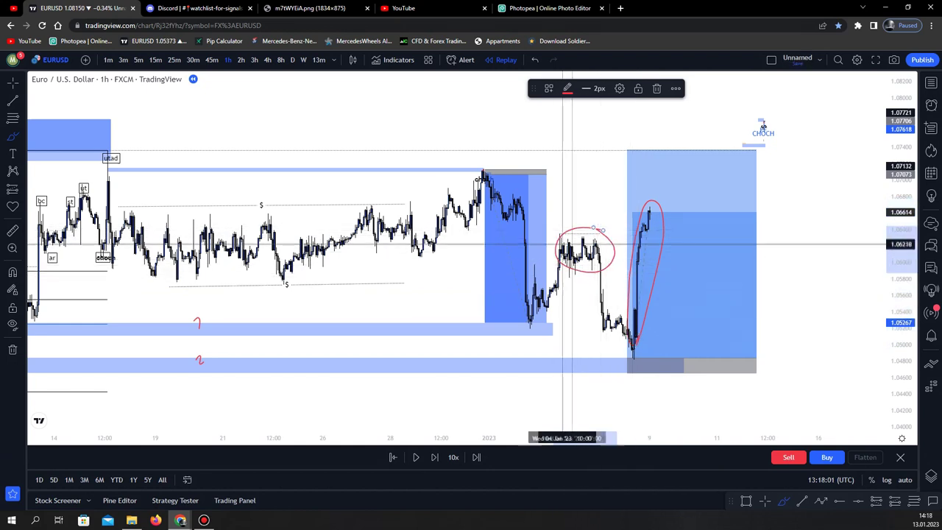
pyautogui.press('Delete')
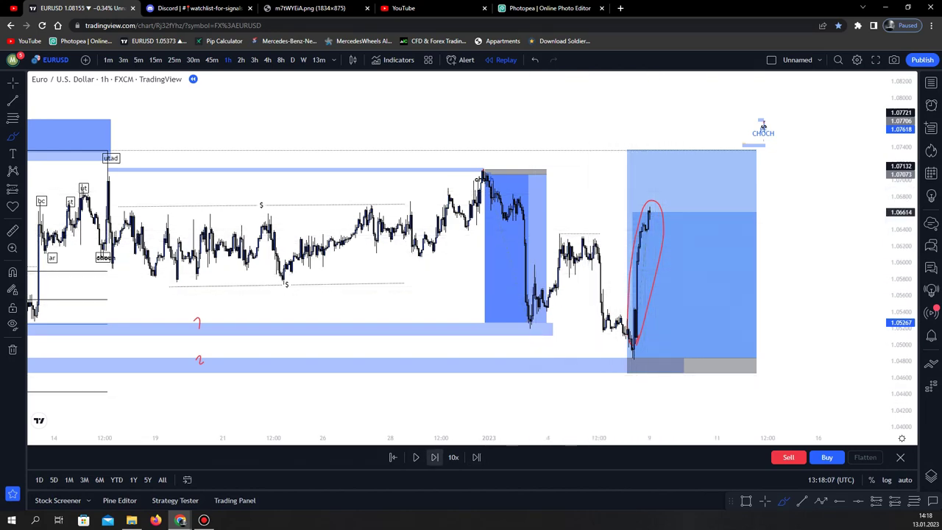
# Replay the price until it passes the long position's target, and circle the target level in red where price crosses it.
pyautogui.click(415, 457)
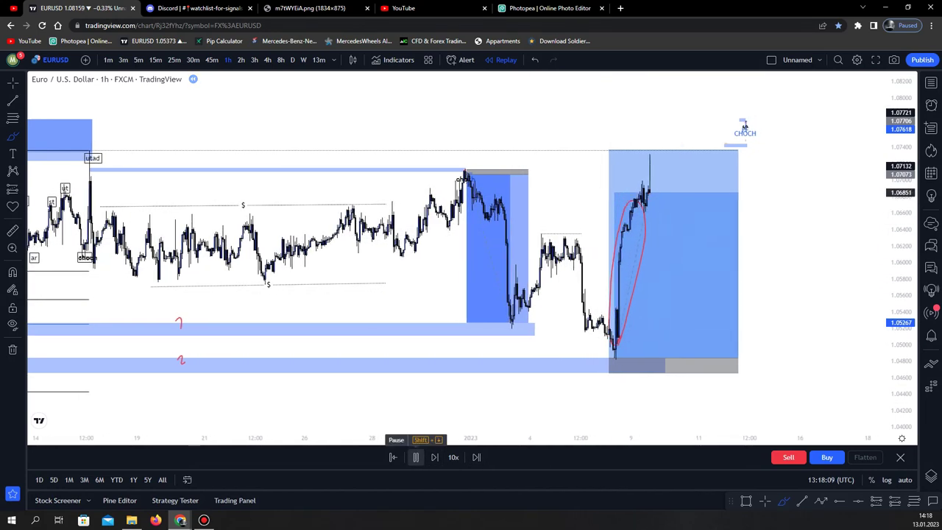
pyautogui.click(415, 457)
pyautogui.moveTo(643, 144); pyautogui.dragTo(658, 148)
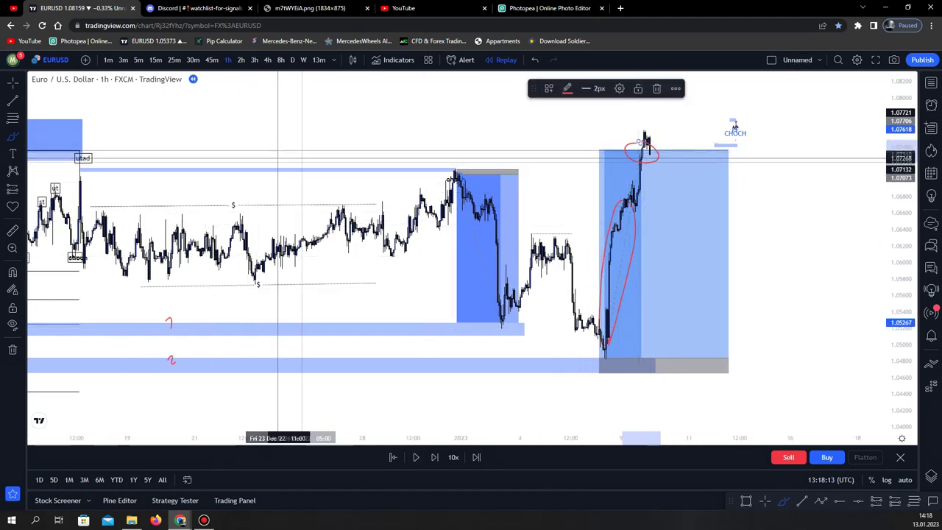
# Lower the 30 December short position's target to 1.04846 at the top of demand zone 2.
pyautogui.scroll(-3, 278, 189)
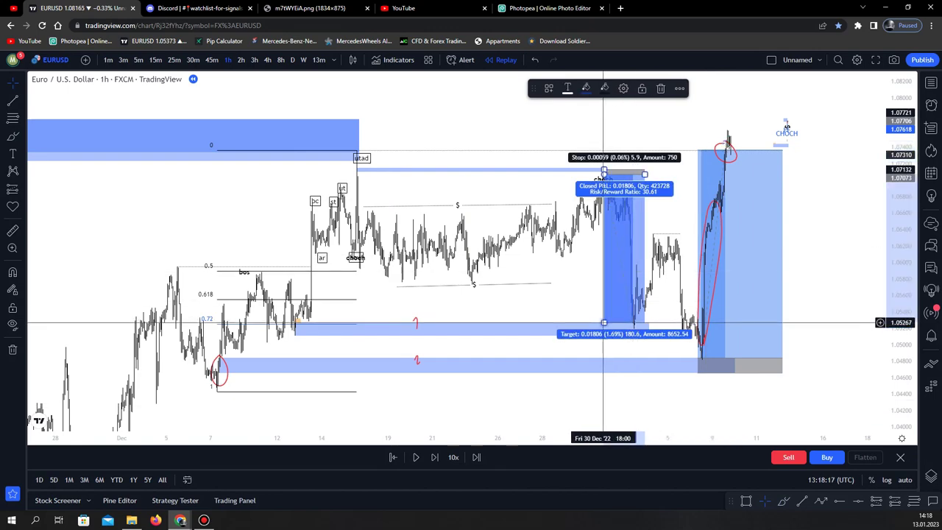
pyautogui.scroll(2, 714, 217)
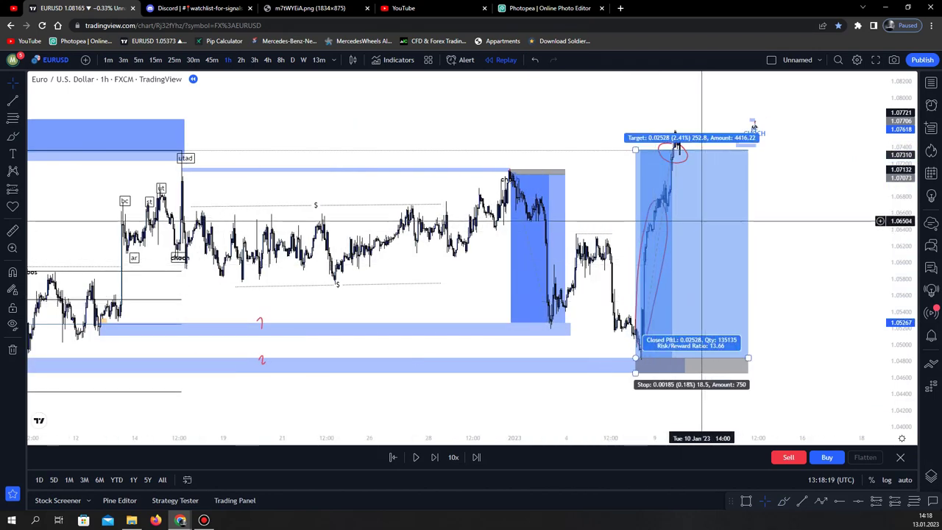
pyautogui.moveTo(510, 338)
pyautogui.mouseDown()
pyautogui.moveTo(511, 362)
pyautogui.moveTo(500, 357)
pyautogui.mouseUp()
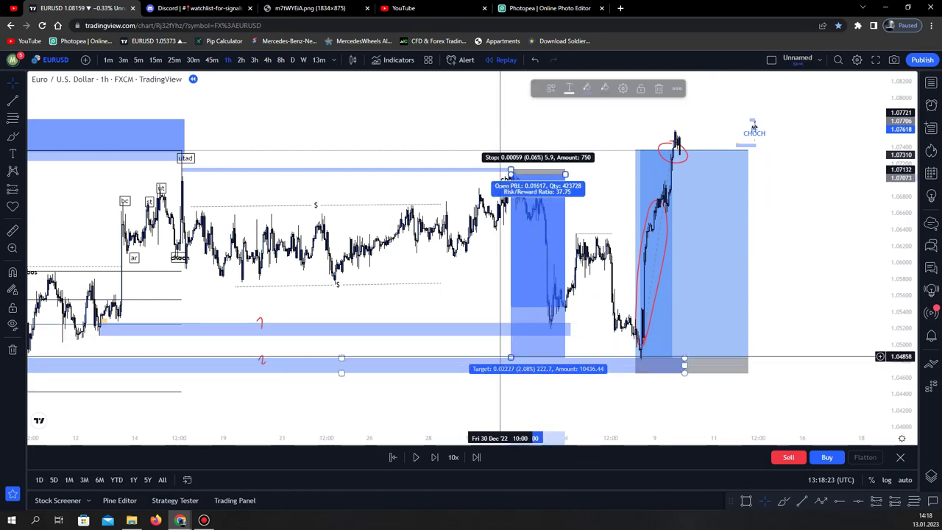
pyautogui.click(498, 353)
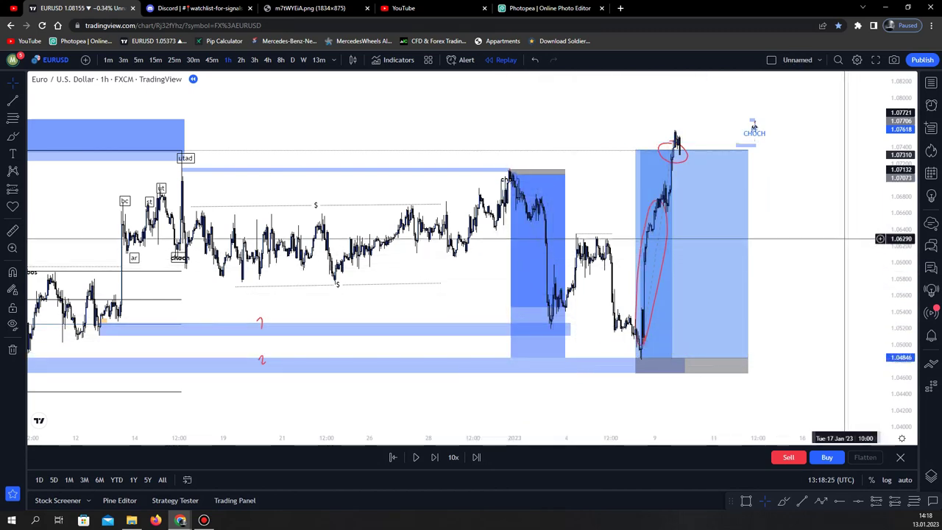
# Draw a rising zigzag path with five upswings and four pullbacks on an empty part of the chart.
pyautogui.scroll(-4, 655, 203)
pyautogui.scroll(2, 406, 210)
pyautogui.moveTo(404, 119); pyautogui.dragTo(378, 382)
pyautogui.moveTo(439, 252); pyautogui.dragTo(401, 375)
pyautogui.moveTo(470, 125); pyautogui.dragTo(445, 379)
pyautogui.moveTo(553, 92); pyautogui.dragTo(548, 326)
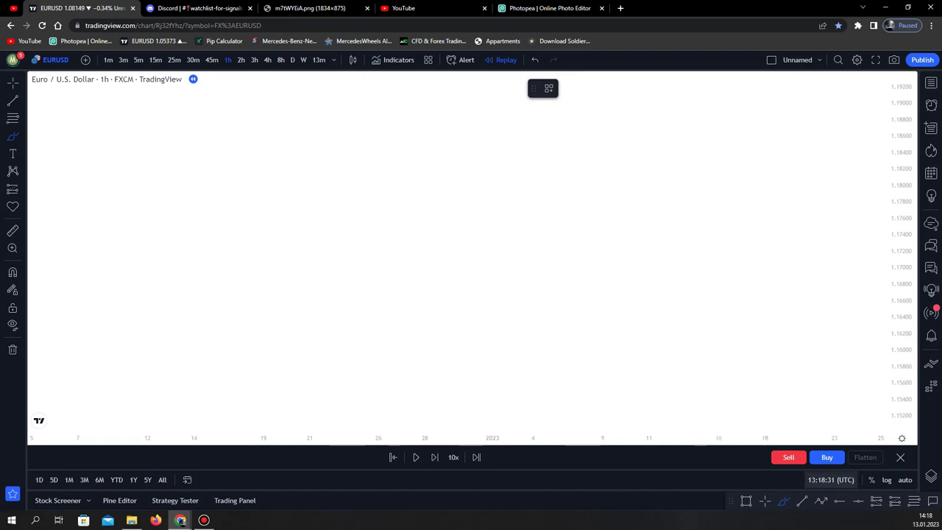
pyautogui.click(334, 389)
pyautogui.click(368, 338)
pyautogui.click(403, 375)
pyautogui.click(435, 282)
pyautogui.click(464, 339)
pyautogui.click(486, 265)
pyautogui.click(518, 315)
pyautogui.click(539, 231)
pyautogui.click(574, 277)
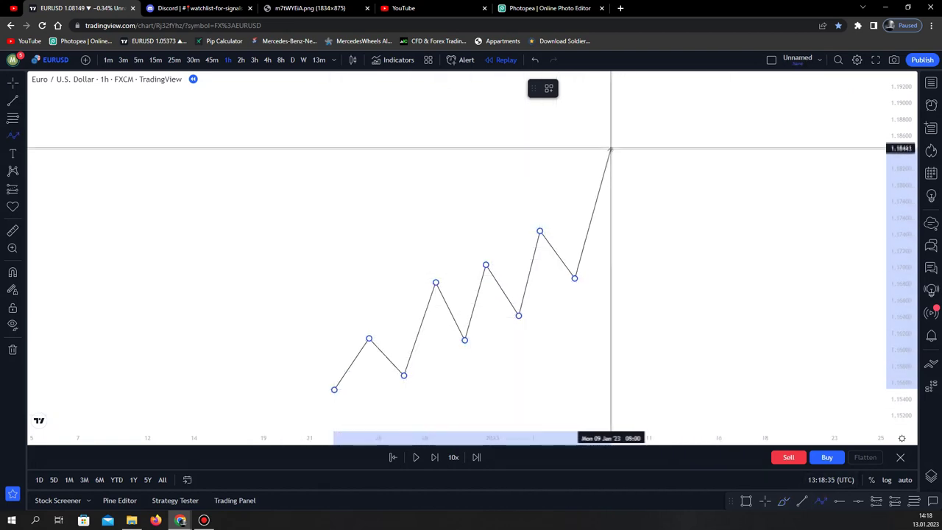
pyautogui.doubleClick(610, 168)
# Draw a thin supply rectangle and copy it so that each of the zigzag's last four highs has one.
pyautogui.click(745, 500)
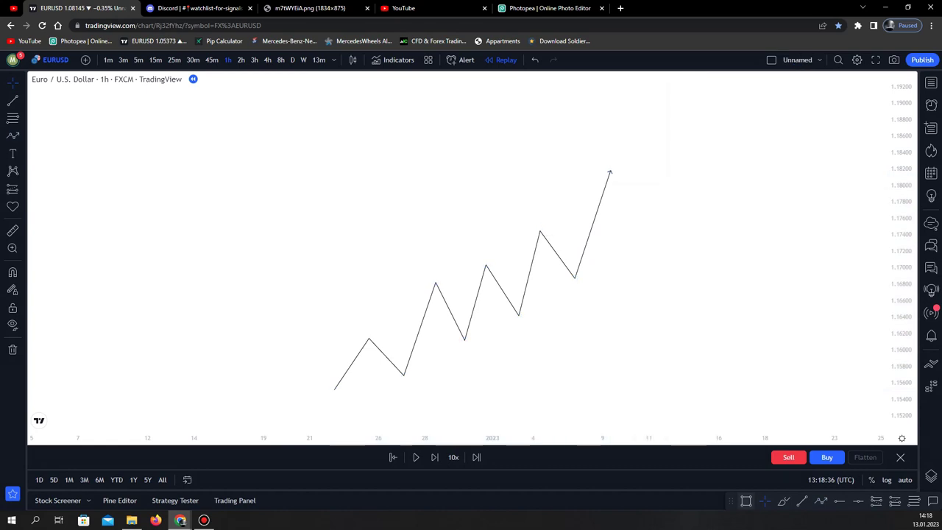
pyautogui.click(269, 256)
pyautogui.click(556, 230)
pyautogui.moveTo(556, 257); pyautogui.dragTo(395, 289)
pyautogui.click(506, 245)
pyautogui.click(495, 238)
pyautogui.click(525, 234)
pyautogui.moveTo(521, 235); pyautogui.dragTo(593, 162)
pyautogui.click(646, 160)
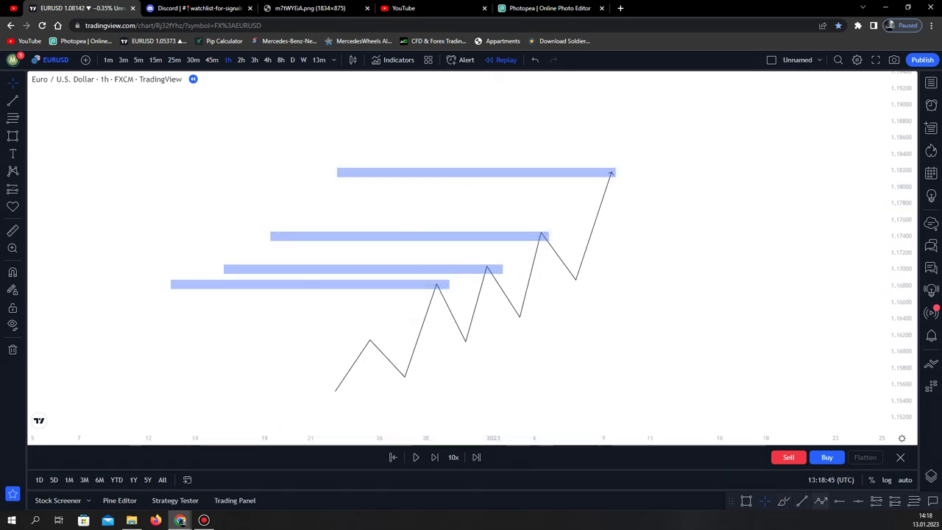
# Draw a small distribution path in the uppermost supply rectangle, with a slightly higher high and a lower high before a drop to about 1.173.
pyautogui.click(610, 175)
pyautogui.click(615, 186)
pyautogui.click(622, 172)
pyautogui.click(627, 197)
pyautogui.click(641, 179)
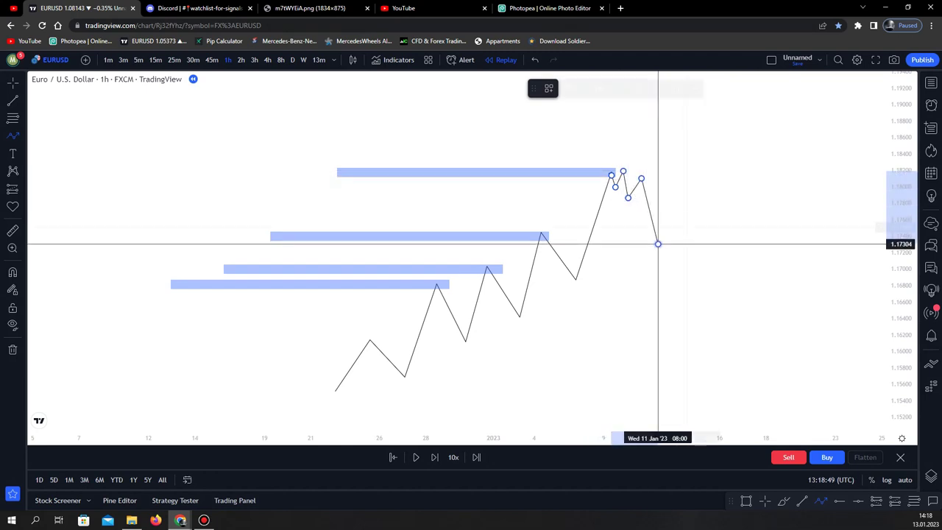
pyautogui.doubleClick(657, 243)
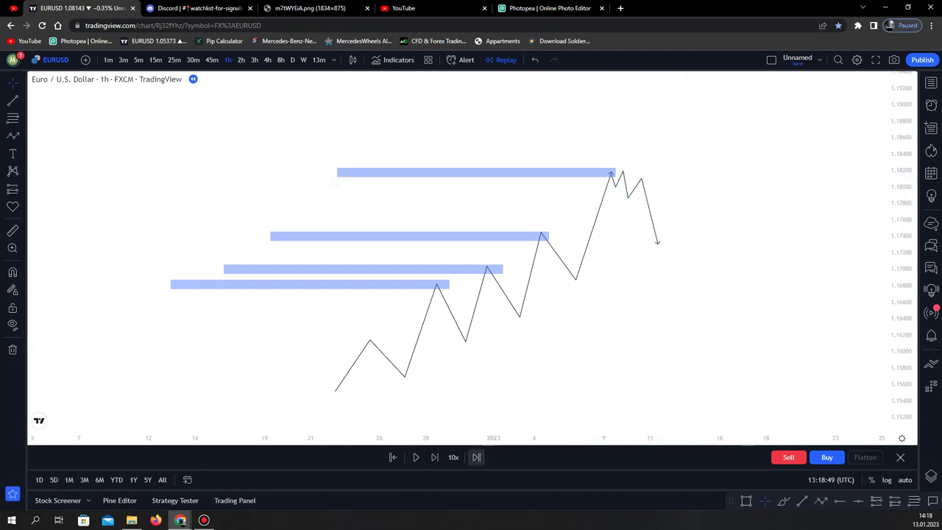
# Place a short position at the distribution's last lower high with entry 1.18043 and stop 1.18198.
pyautogui.click(642, 183)
pyautogui.moveTo(642, 130); pyautogui.dragTo(642, 171)
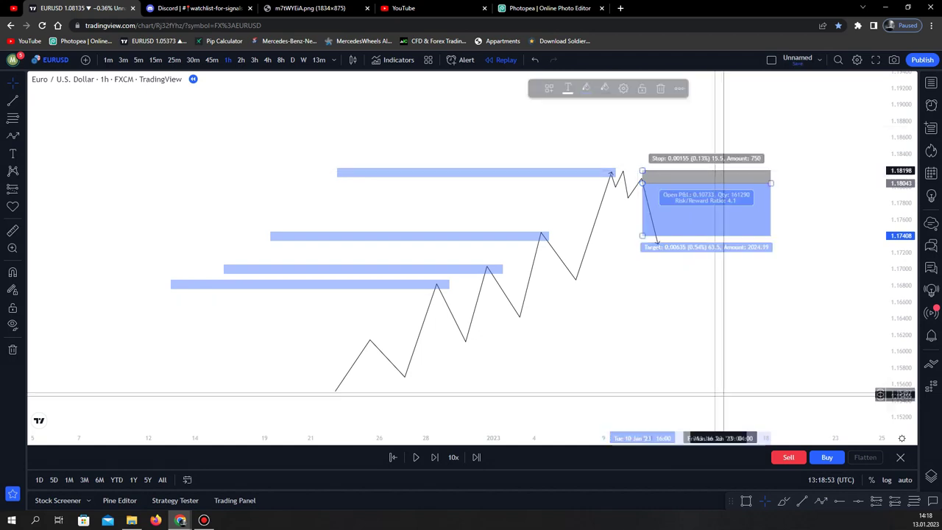
# Draw a demand rectangle from 1.17256 to 1.16976 at the last pullback low, then narrow the short position and extend its target to the rectangle's upper edge.
pyautogui.click(820, 501)
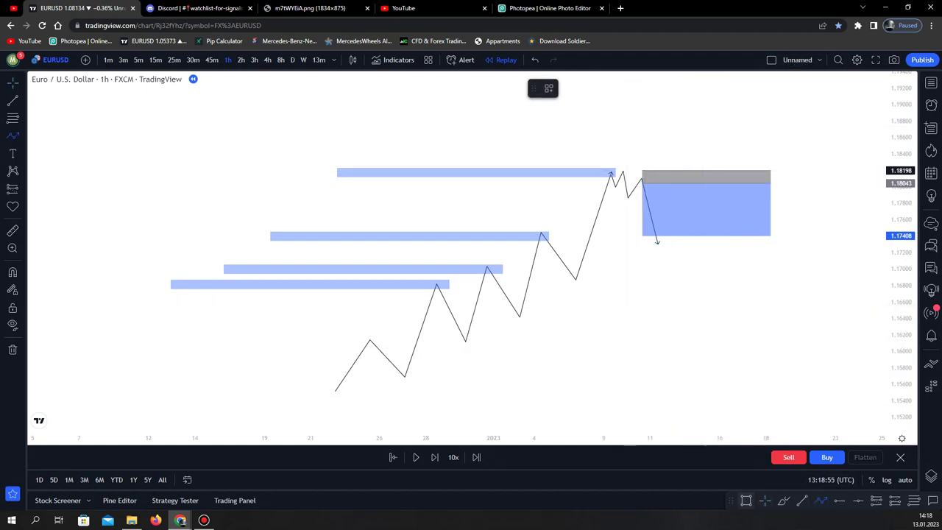
pyautogui.moveTo(577, 248); pyautogui.dragTo(767, 271)
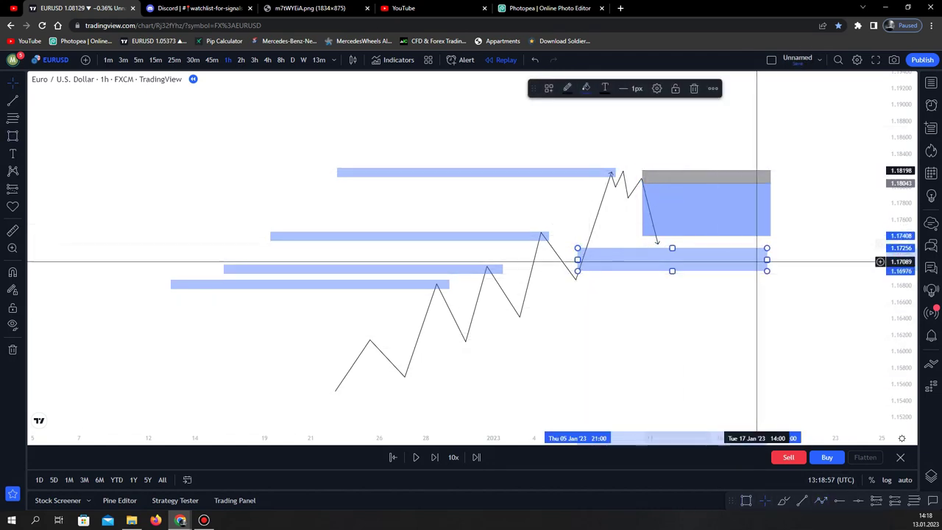
pyautogui.moveTo(641, 235); pyautogui.dragTo(642, 248)
pyautogui.moveTo(770, 184)
pyautogui.mouseDown()
pyautogui.moveTo(623, 181)
pyautogui.moveTo(700, 184)
pyautogui.mouseUp()
pyautogui.click(744, 187)
# Place a long position with entry 1.17250 at the demand rectangle, its stop at the rectangle's lower edge and its target at 1.18192.
pyautogui.click(784, 500)
pyautogui.click(894, 500)
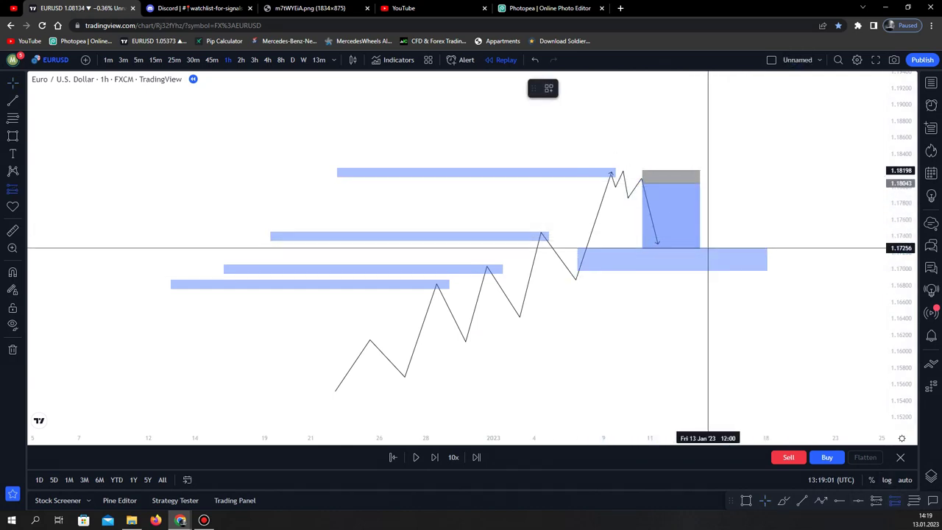
pyautogui.click(704, 248)
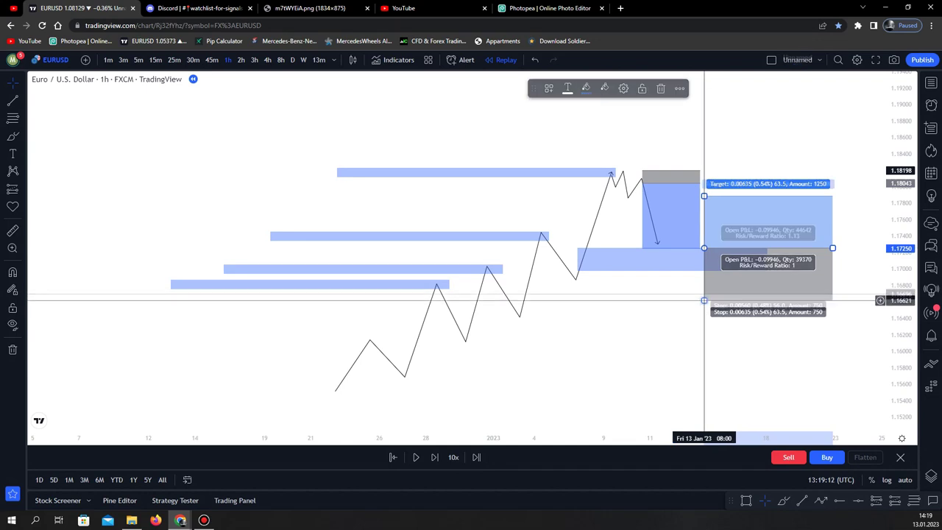
pyautogui.moveTo(704, 195); pyautogui.dragTo(704, 171)
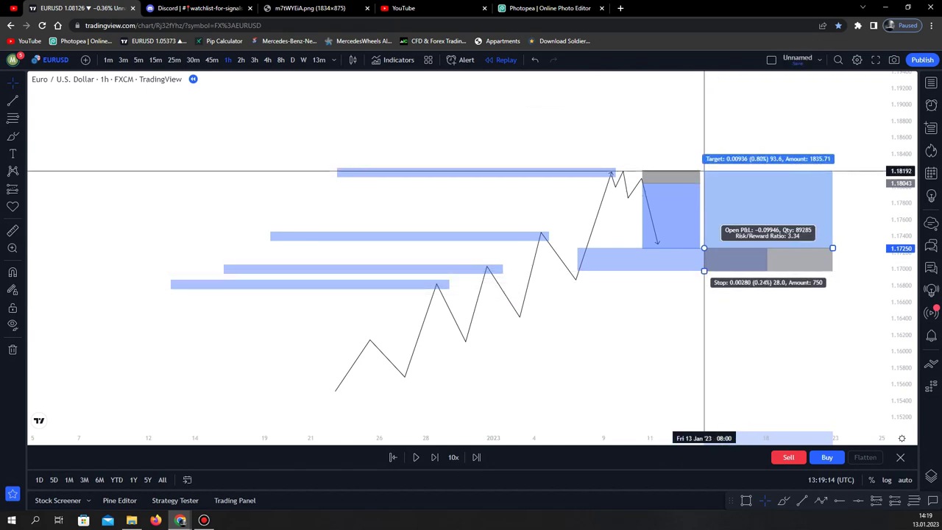
pyautogui.click(715, 275)
# Draw a horizontal trend line at 1.18192 from the distribution's highest point across to the long position.
pyautogui.click(802, 500)
pyautogui.click(623, 171)
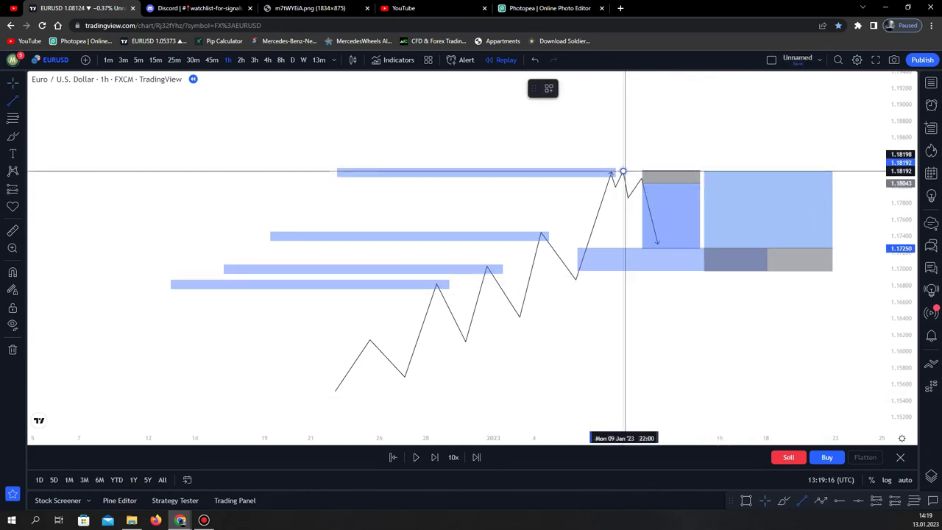
pyautogui.click(726, 171)
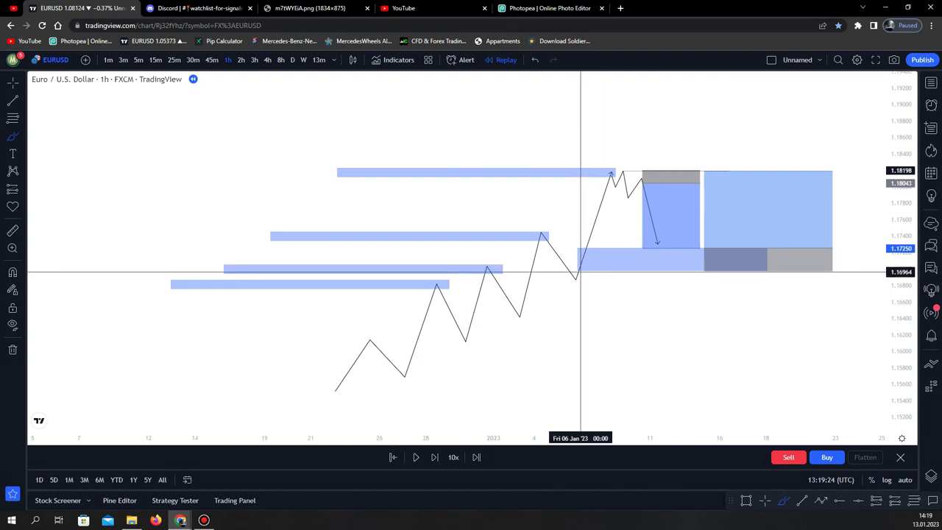
# Brush the last swings, the demand reaction area and the high level in red, and delete the stroke rising from the demand rectangle.
pyautogui.moveTo(524, 313)
pyautogui.mouseDown()
pyautogui.moveTo(537, 238)
pyautogui.moveTo(576, 274)
pyautogui.moveTo(615, 170)
pyautogui.moveTo(660, 263)
pyautogui.moveTo(671, 269)
pyautogui.moveTo(675, 250)
pyautogui.mouseUp()
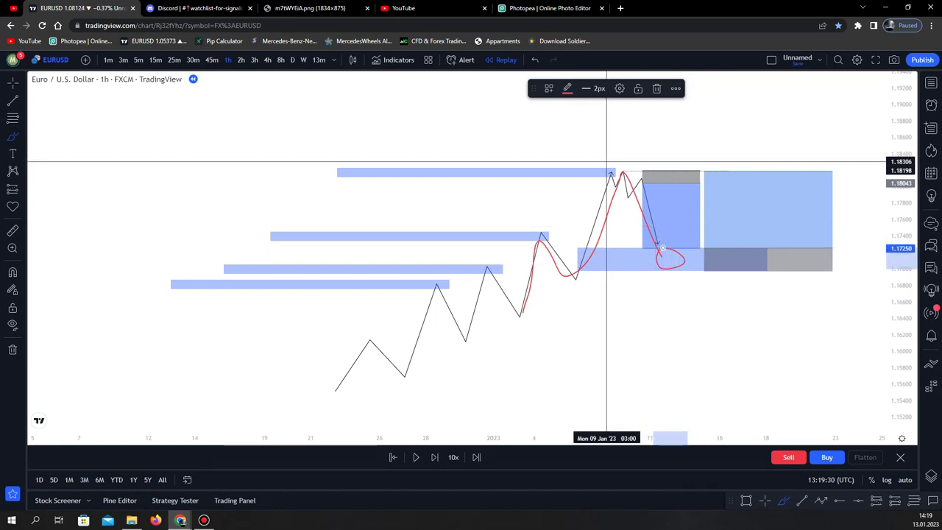
pyautogui.moveTo(669, 261); pyautogui.dragTo(714, 180)
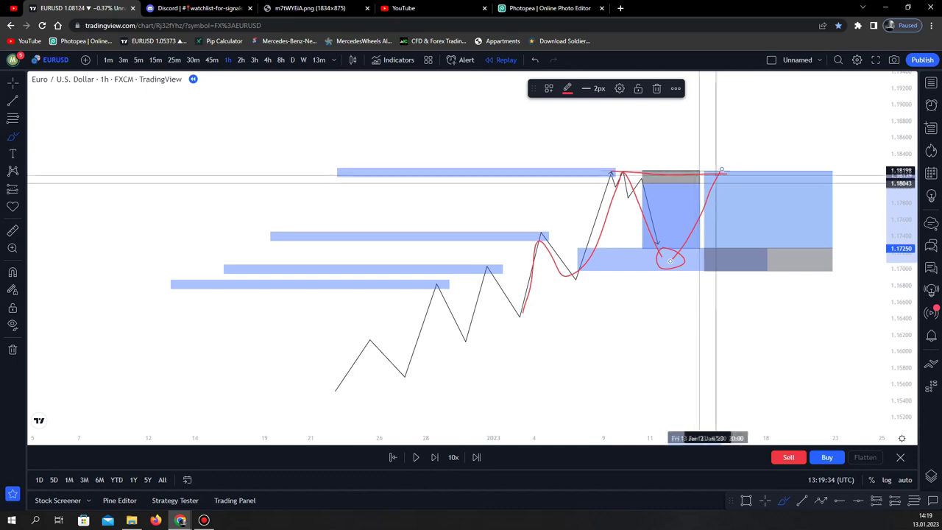
pyautogui.press('Delete')
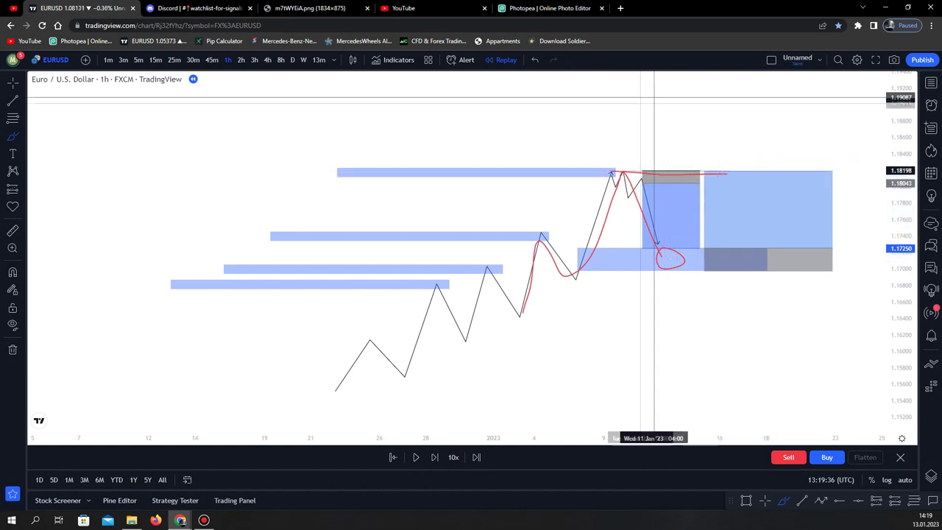
# Reset the chart view to the replayed candles and look through the posted trades in Discord's watchlist-for-signals channel.
pyautogui.rightClick(646, 342)
pyautogui.click(681, 288)
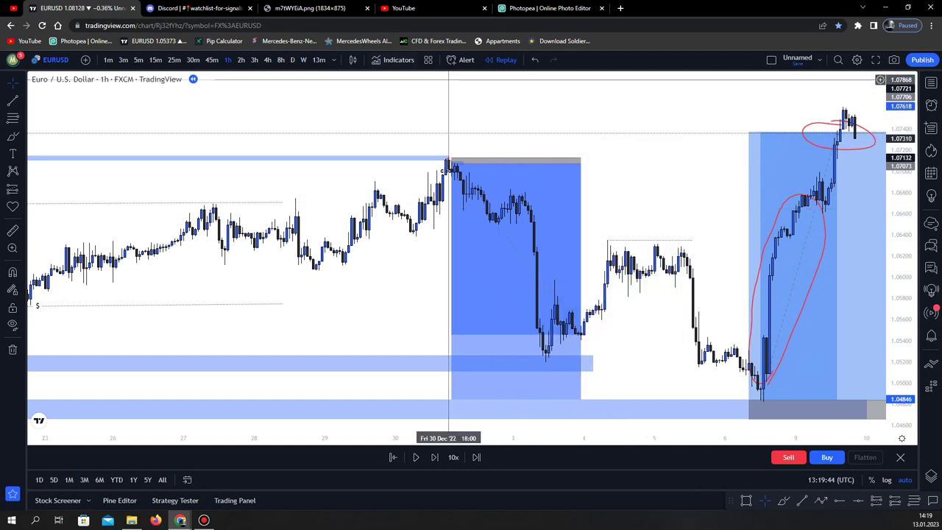
pyautogui.hotkey('ctrl', 'Tab')
pyautogui.scroll(-6, 544, 275)
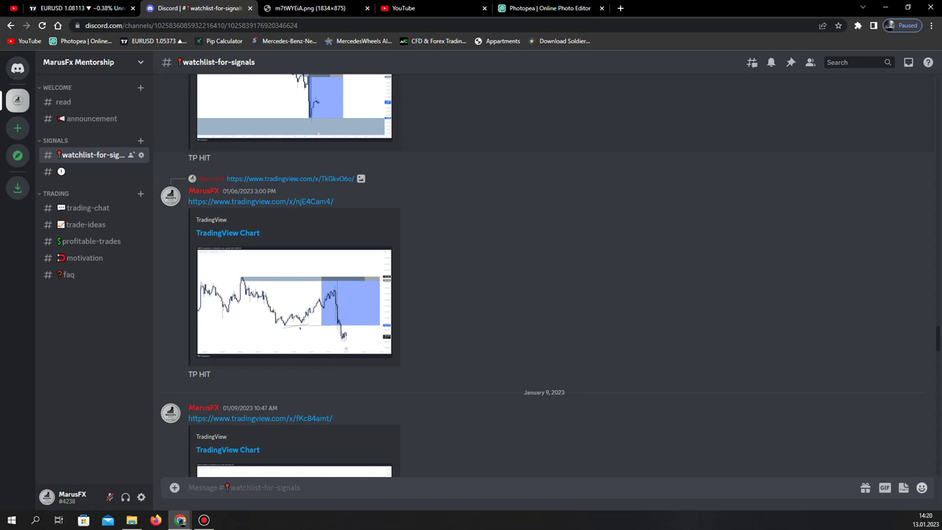
# Return to the EURUSD chart in TradingView and review the distribution, both demand zones and the trades on the 2h timeframe.
pyautogui.hotkey('ctrl', 'shift', 'Tab')
pyautogui.rightClick(662, 135)
pyautogui.click(637, 125)
pyautogui.scroll(-3, 636, 132)
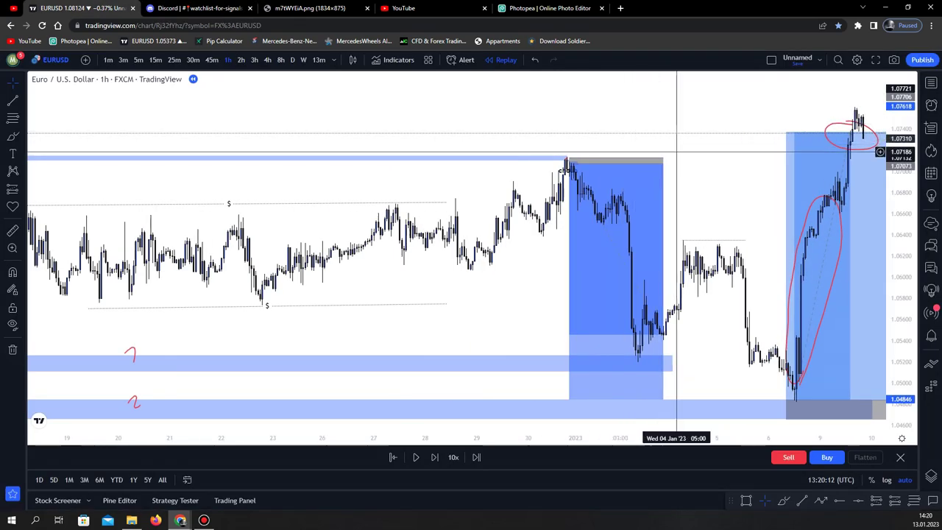
pyautogui.click(240, 60)
pyautogui.rightClick(643, 125)
pyautogui.click(651, 124)
pyautogui.moveTo(651, 115); pyautogui.dragTo(589, 111)
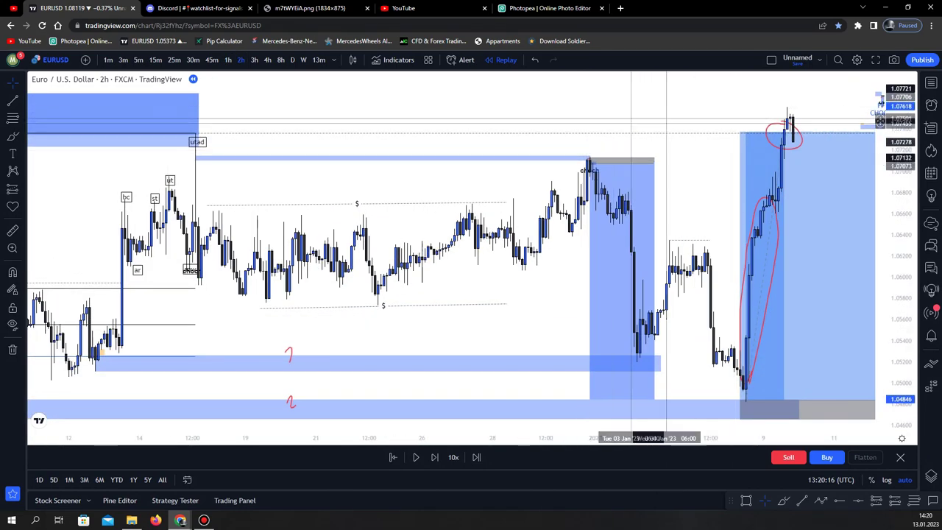
pyautogui.moveTo(644, 123); pyautogui.dragTo(551, 93)
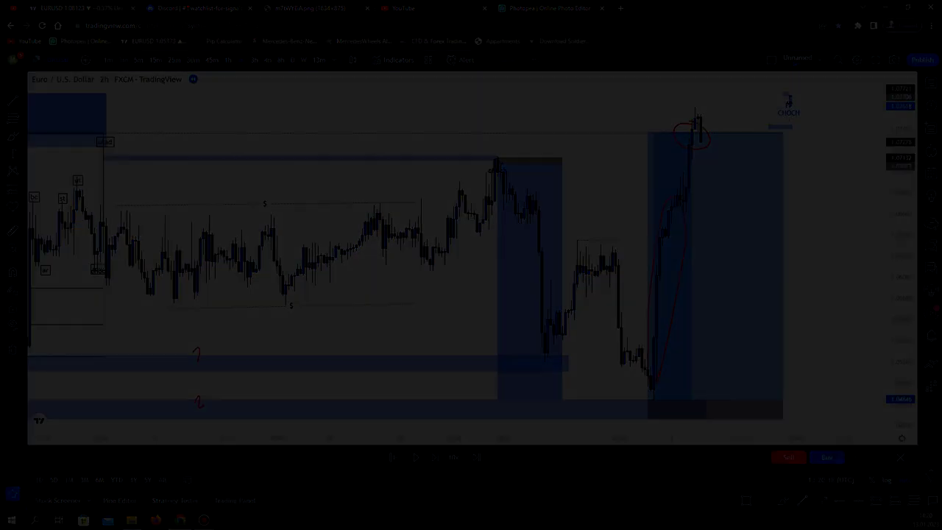